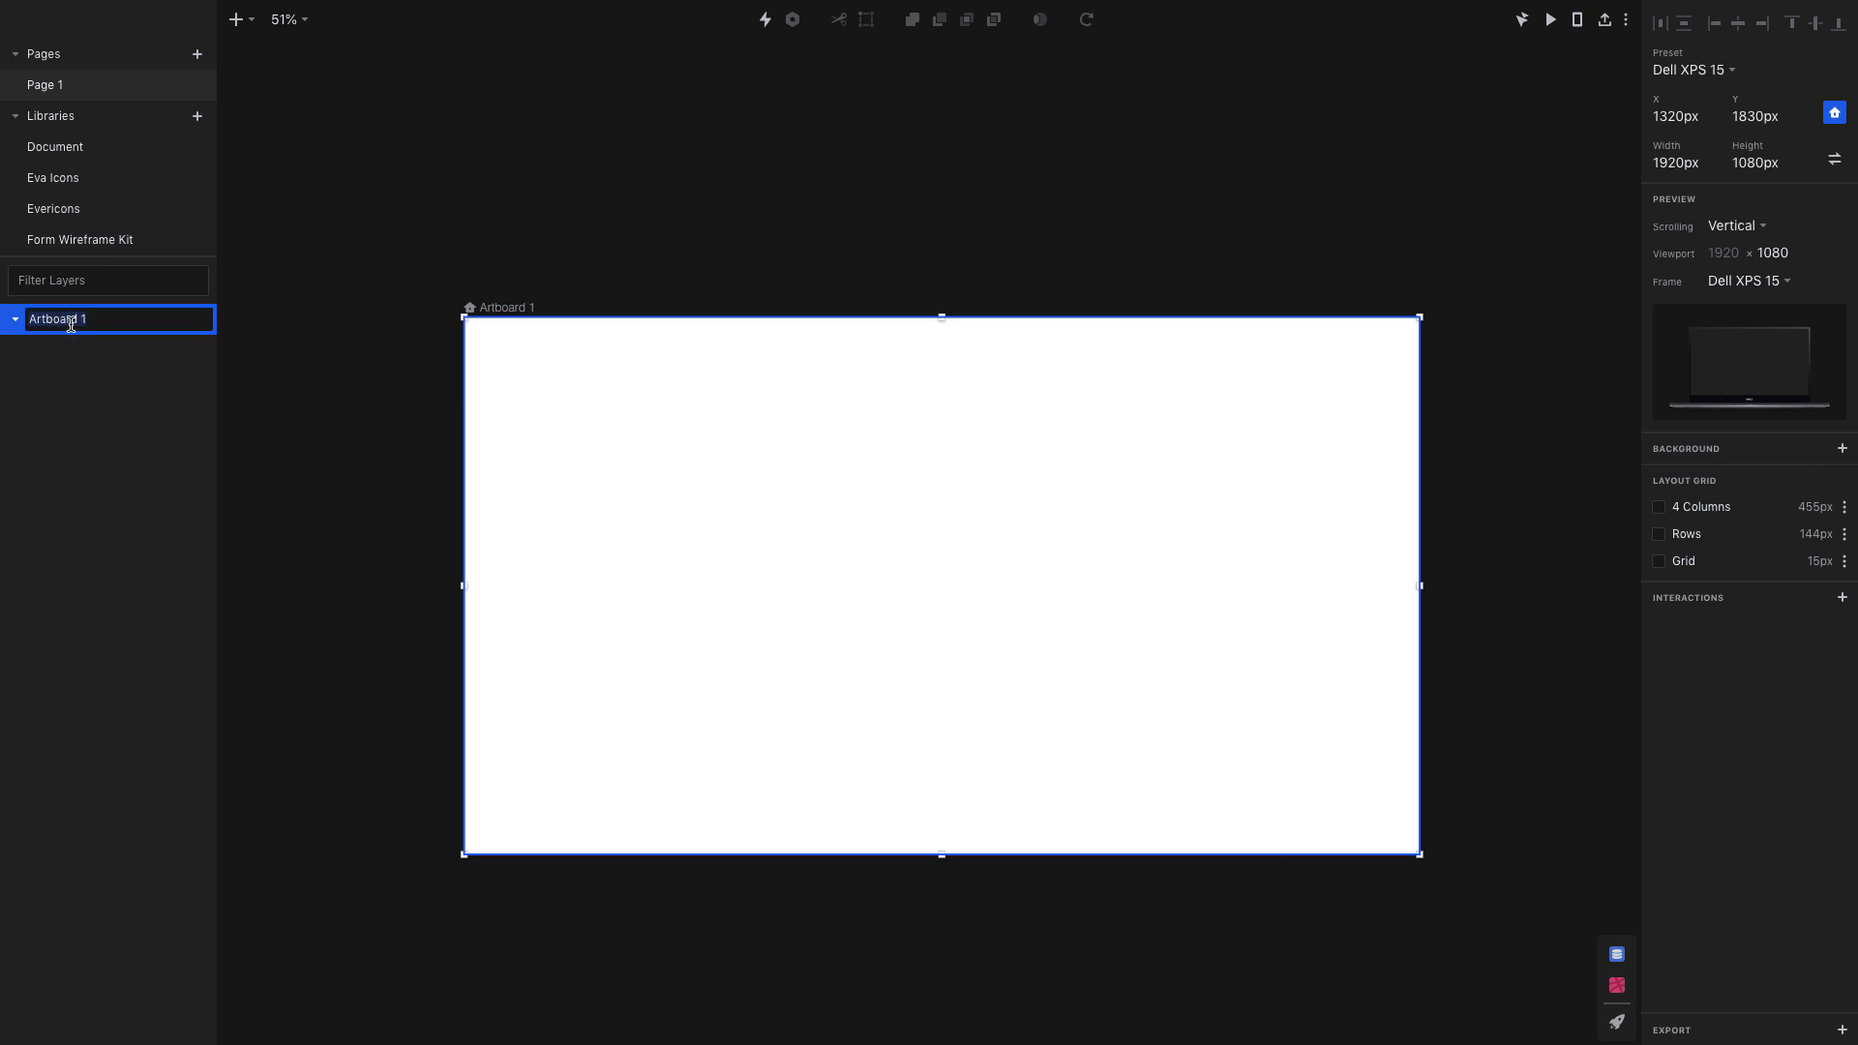
# - Rename the artboard as Home
pyautogui.write('Home')
pyautogui.press('Return')
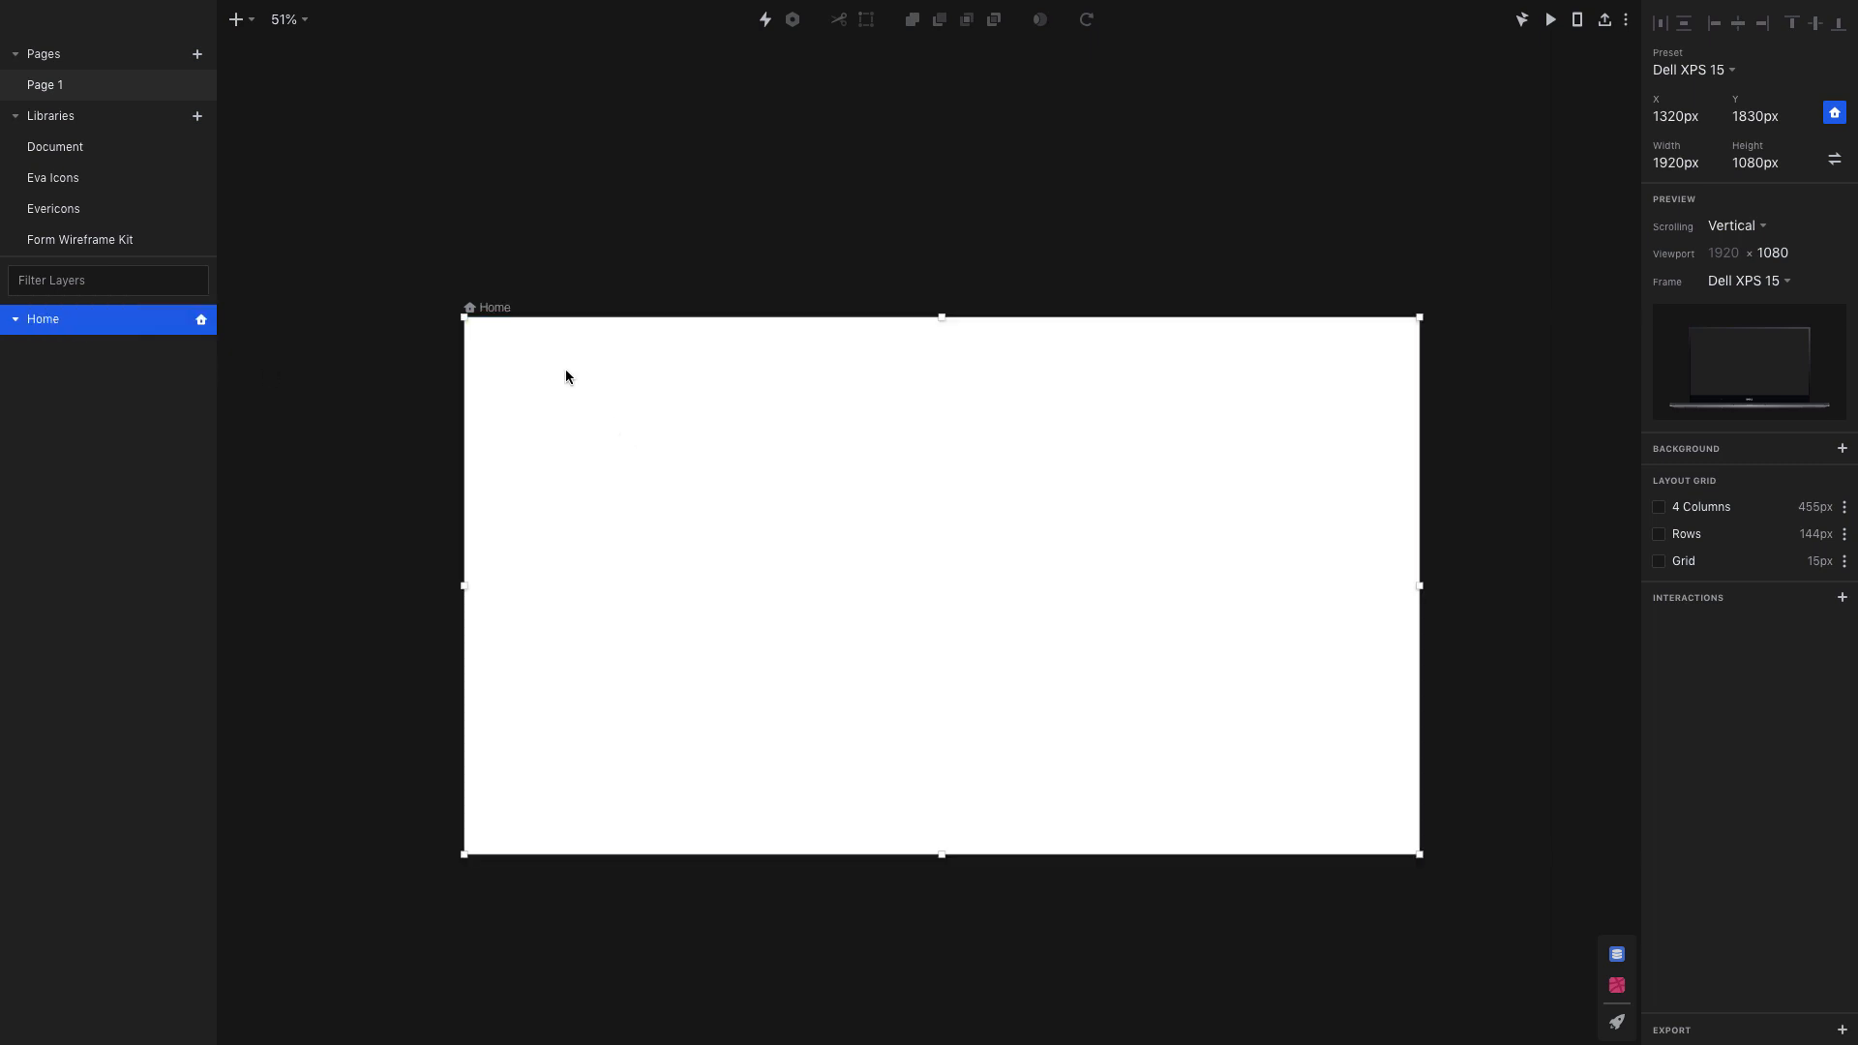
pyautogui.click(283, 129)
# - Show the Home artboard's column layout grid with 12 columns, a gutter of 15 and a margin of 51
pyautogui.click(701, 392)
pyautogui.click(1659, 508)
pyautogui.click(1844, 507)
pyautogui.moveTo(1785, 571); pyautogui.dragTo(1796, 572)
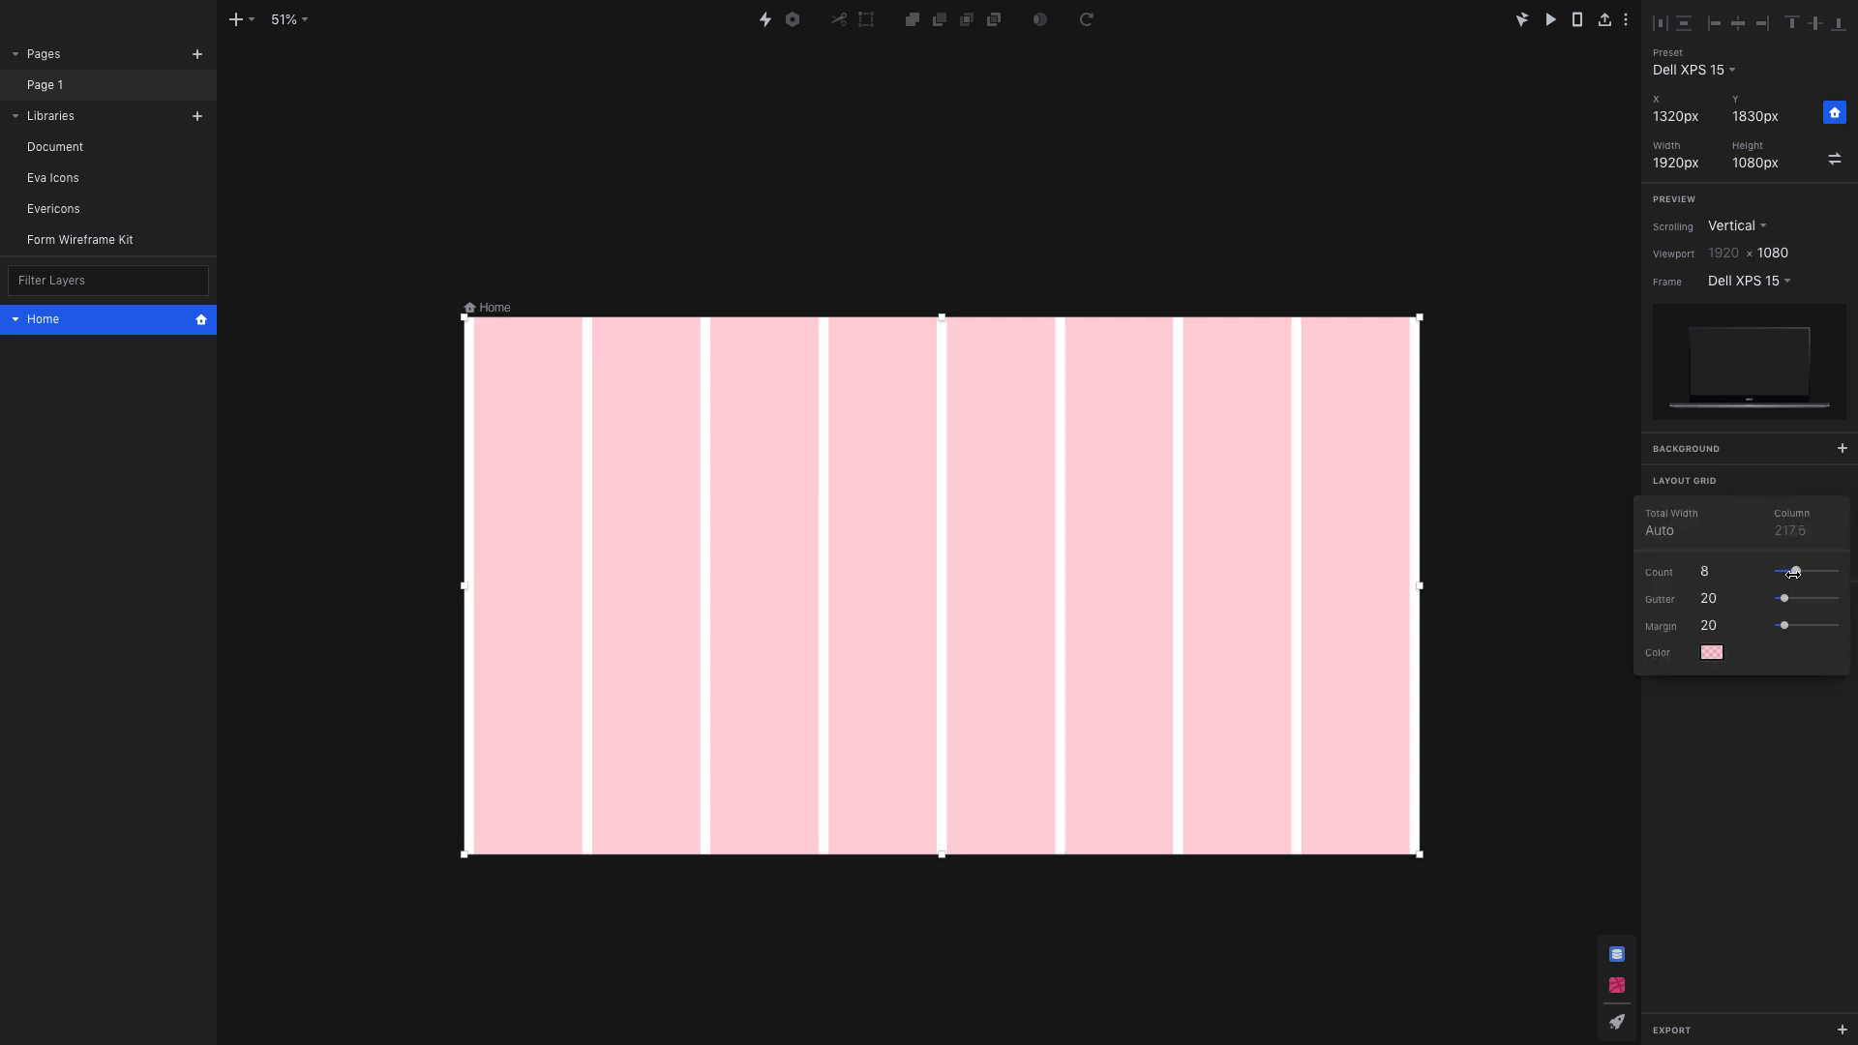
pyautogui.click(1718, 564)
pyautogui.write('12')
pyautogui.press('Tab')
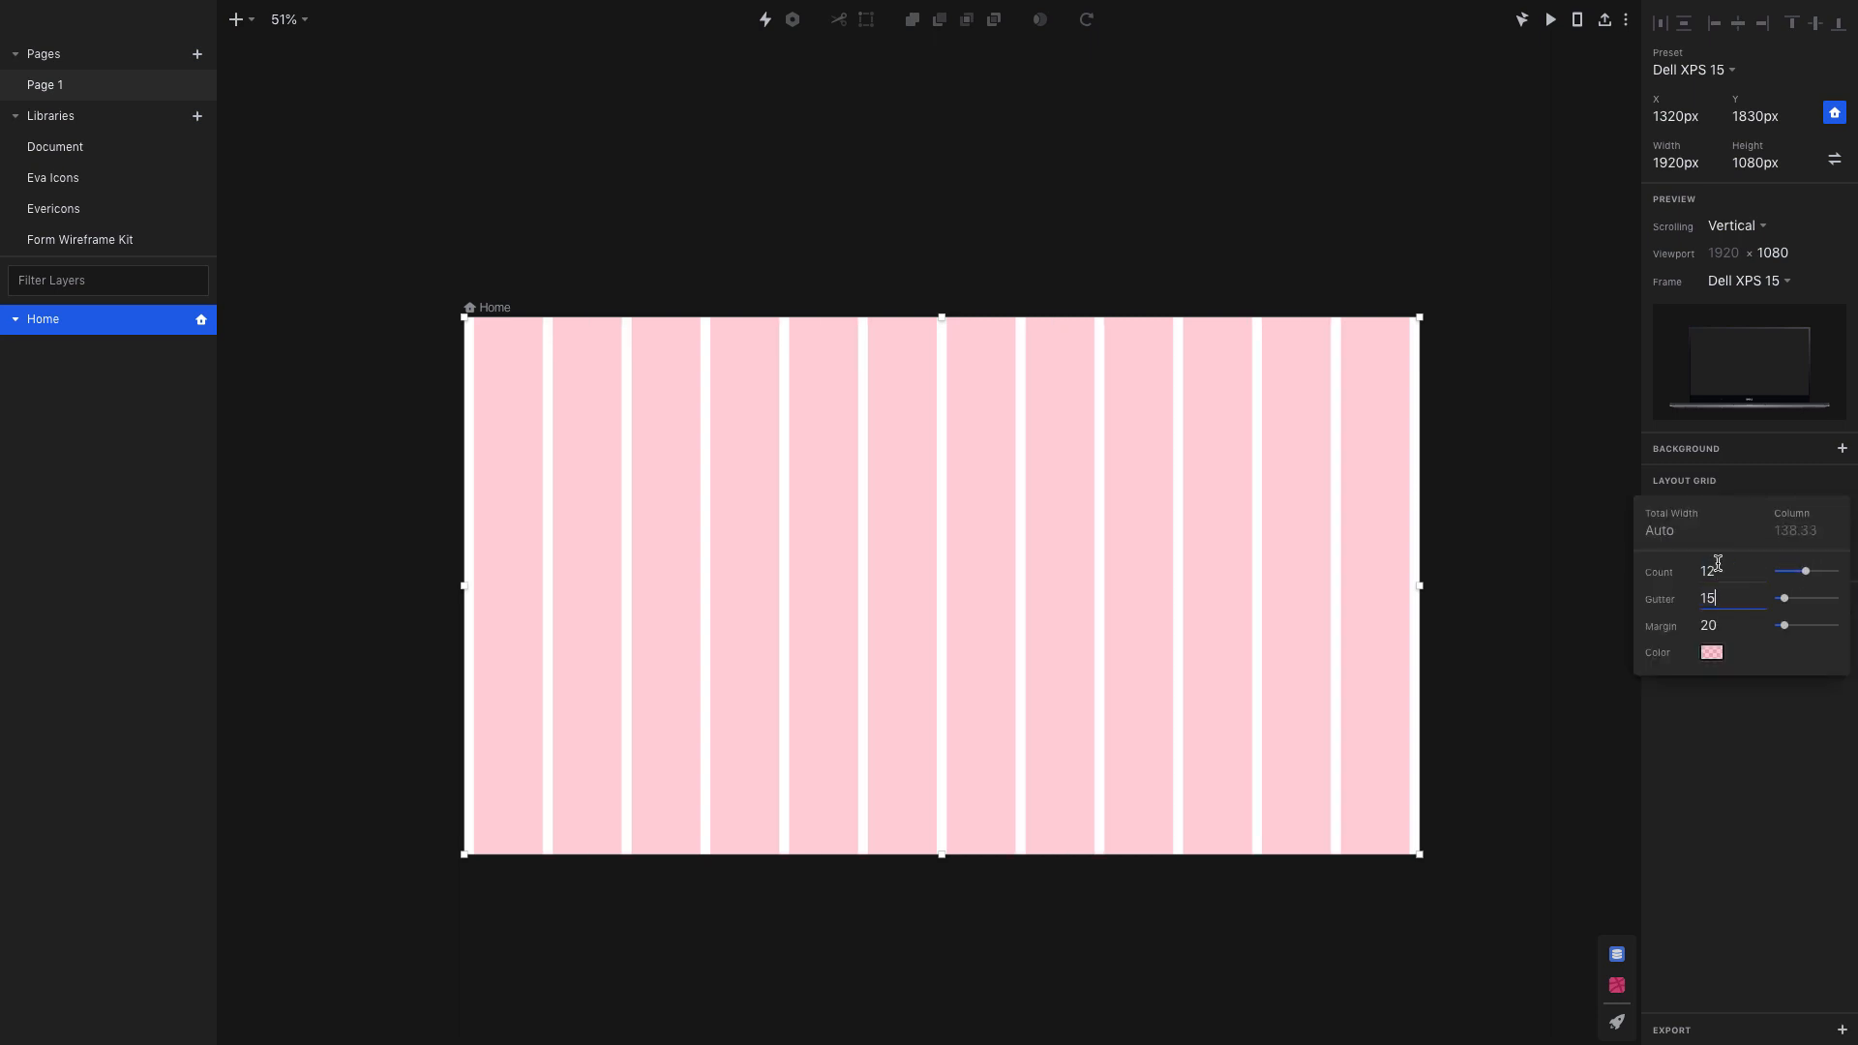
pyautogui.press('Tab')
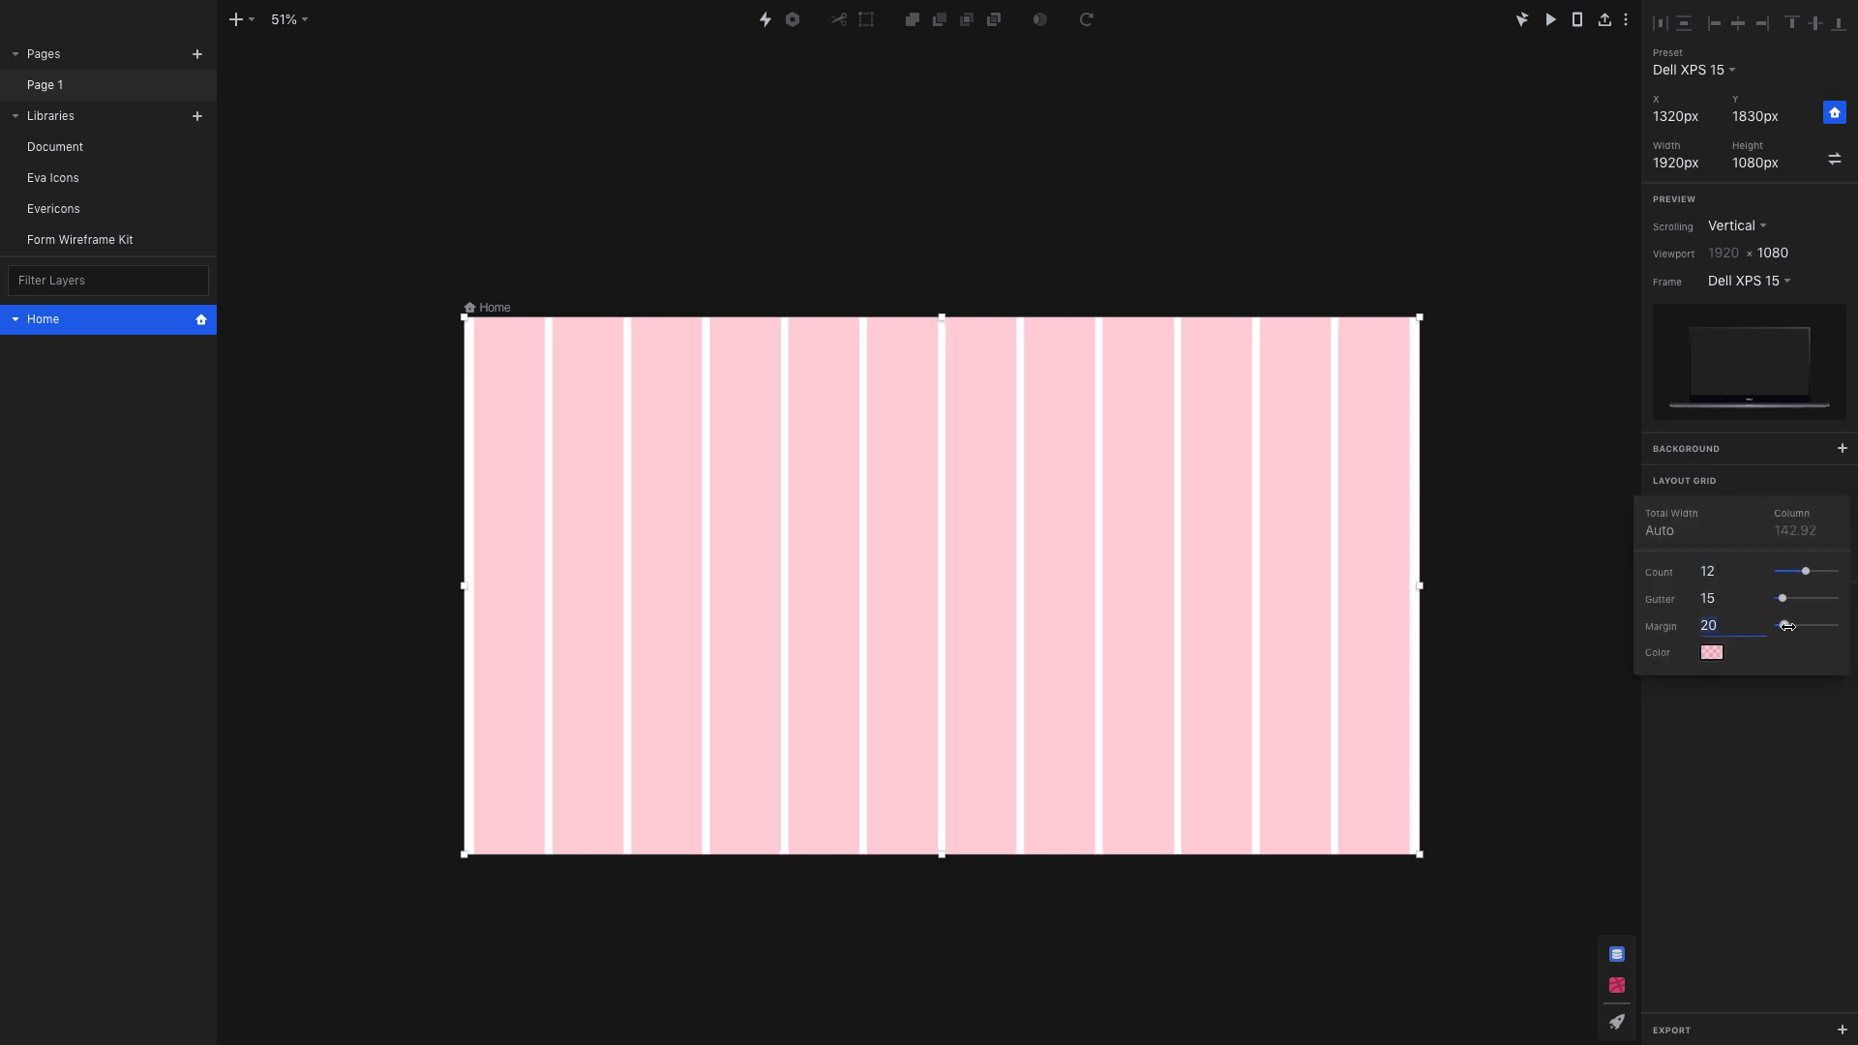
pyautogui.moveTo(1786, 626); pyautogui.dragTo(1795, 626)
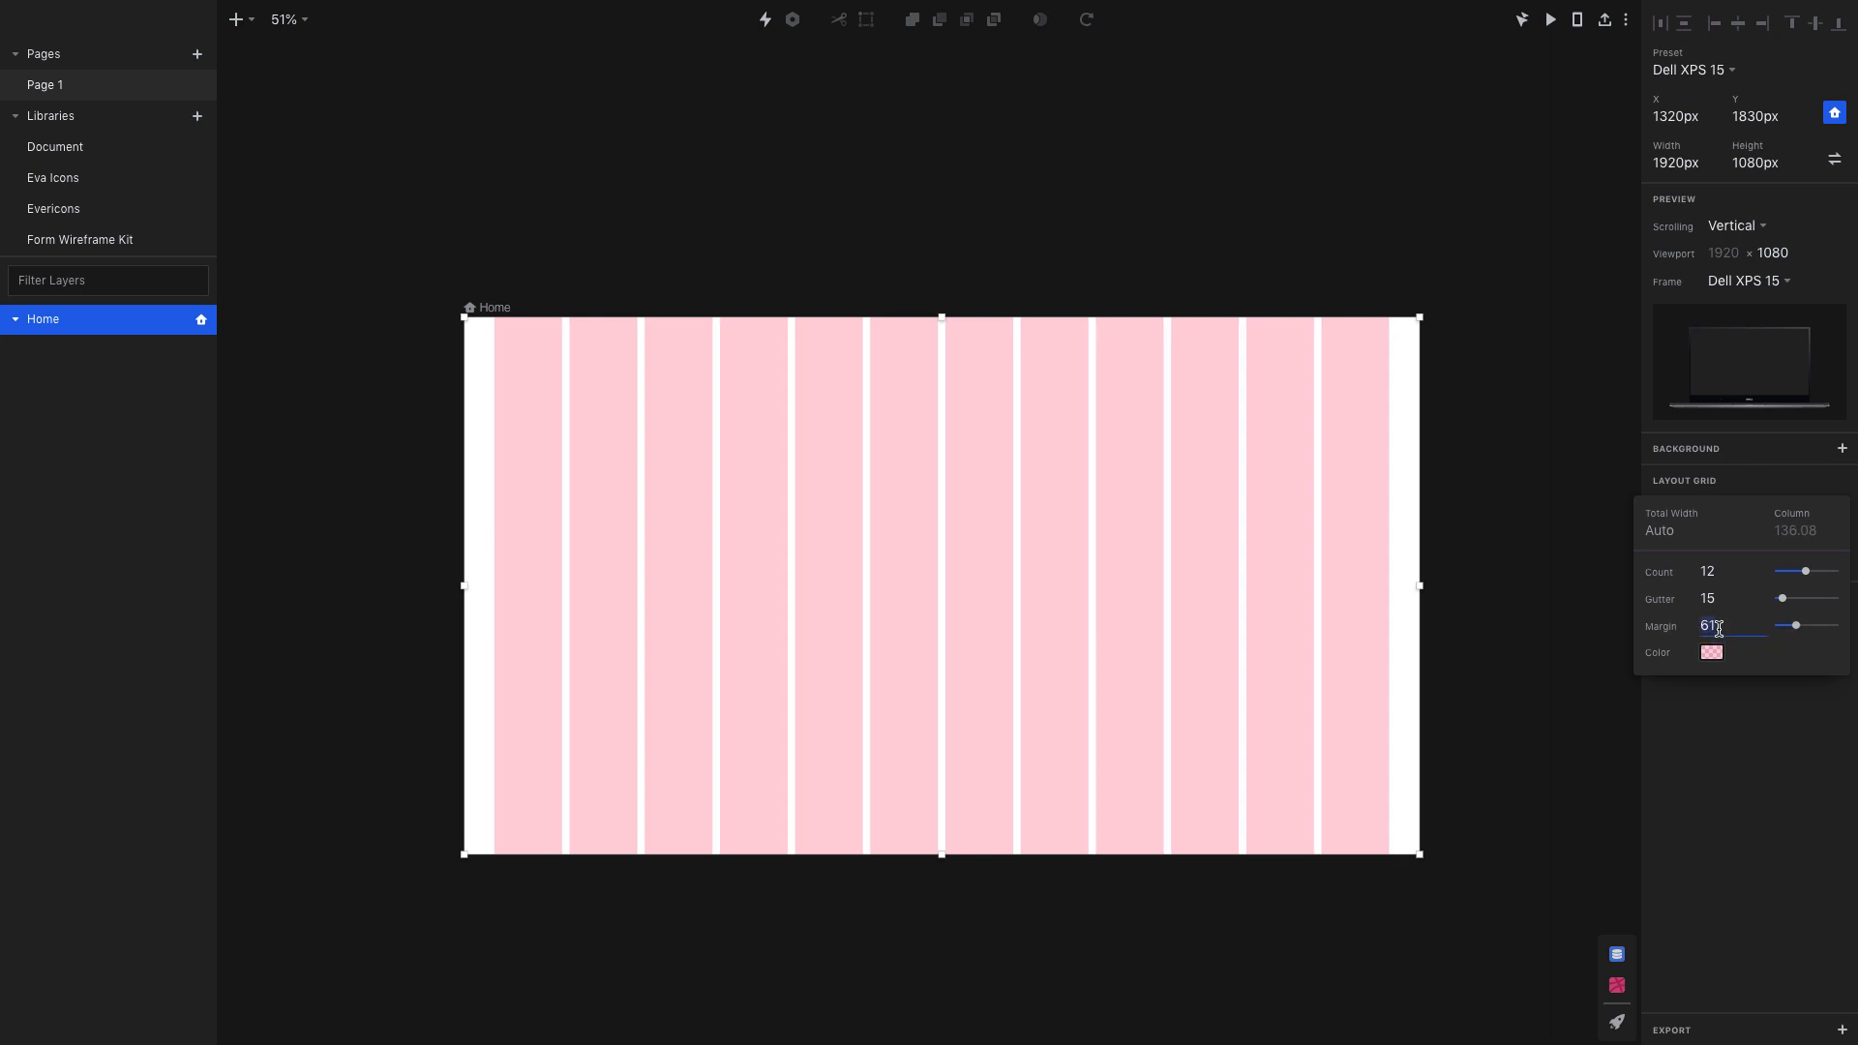
pyautogui.press('Return')
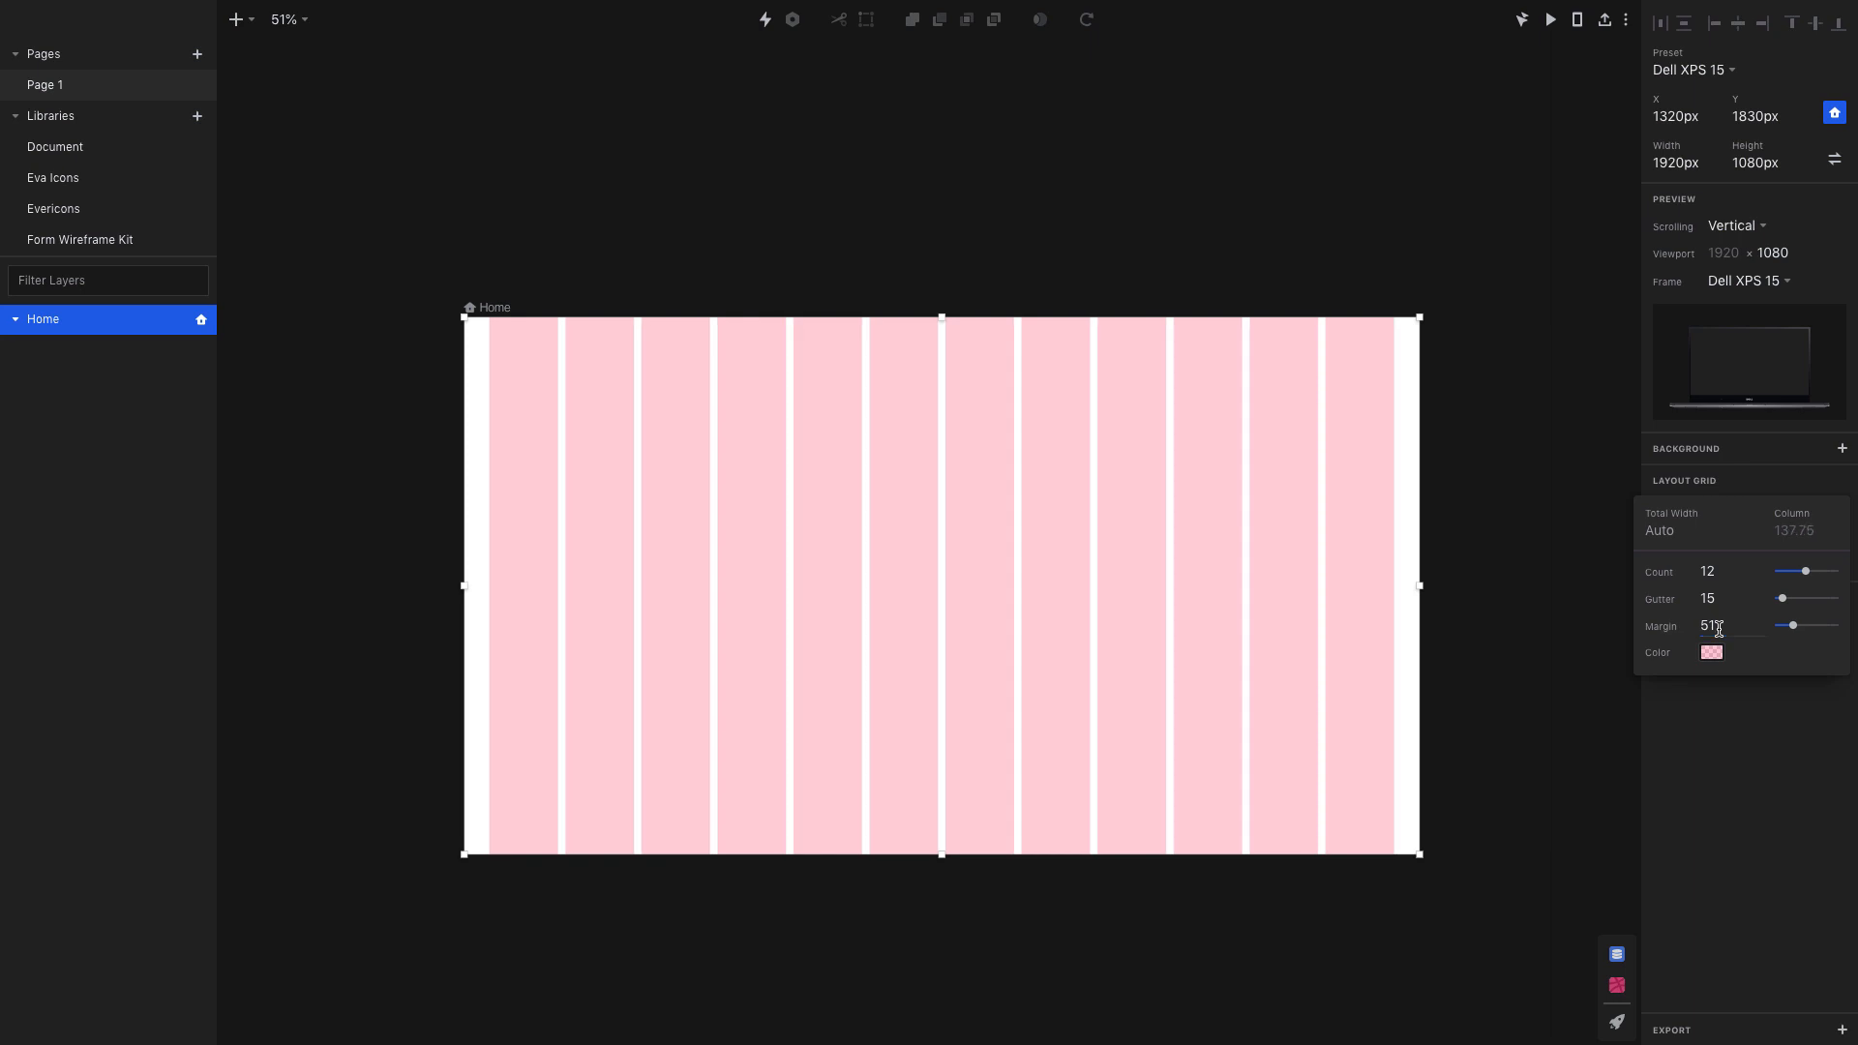
# - Change the column grid's color from pink to a light transparent grey
pyautogui.click(1711, 652)
pyautogui.moveTo(1819, 721); pyautogui.dragTo(1635, 722)
pyautogui.click(1488, 672)
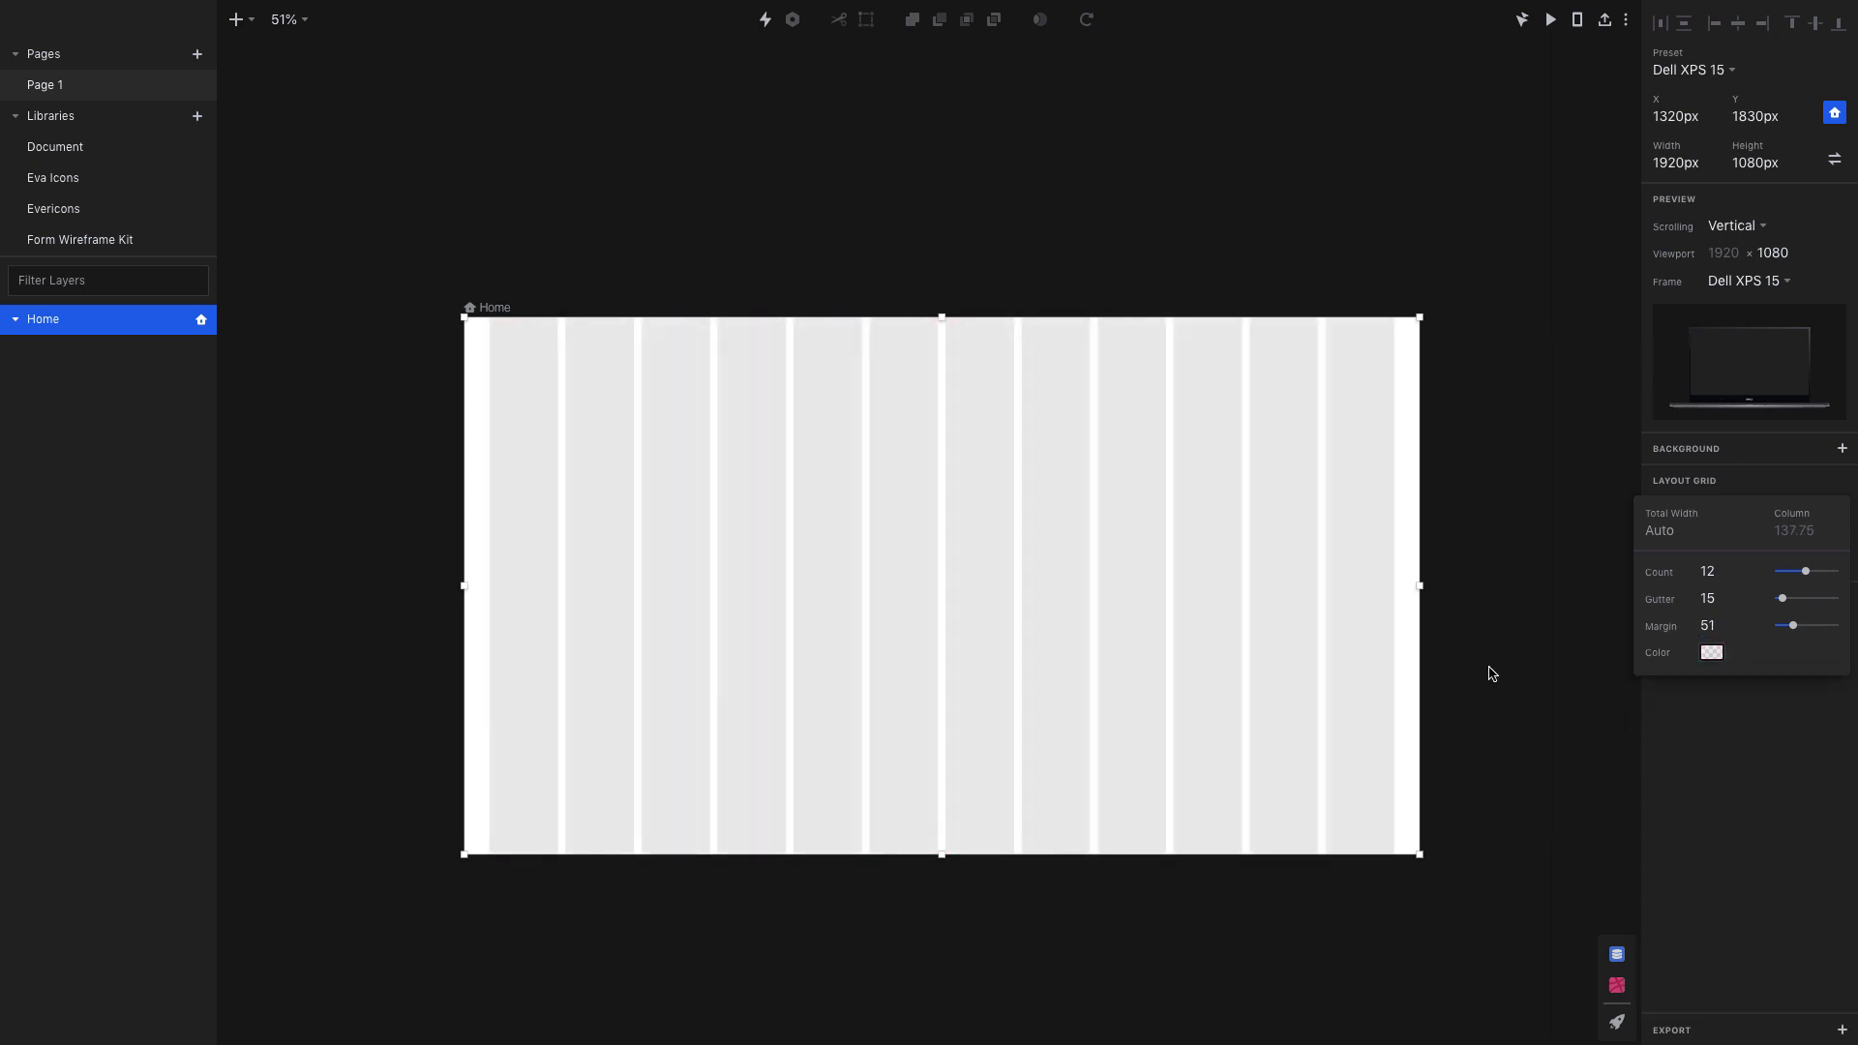
# - Draw a circle about 84 px wide near the artboard's upper edge, starting at the first column's left side
pyautogui.click(240, 18)
pyautogui.click(291, 211)
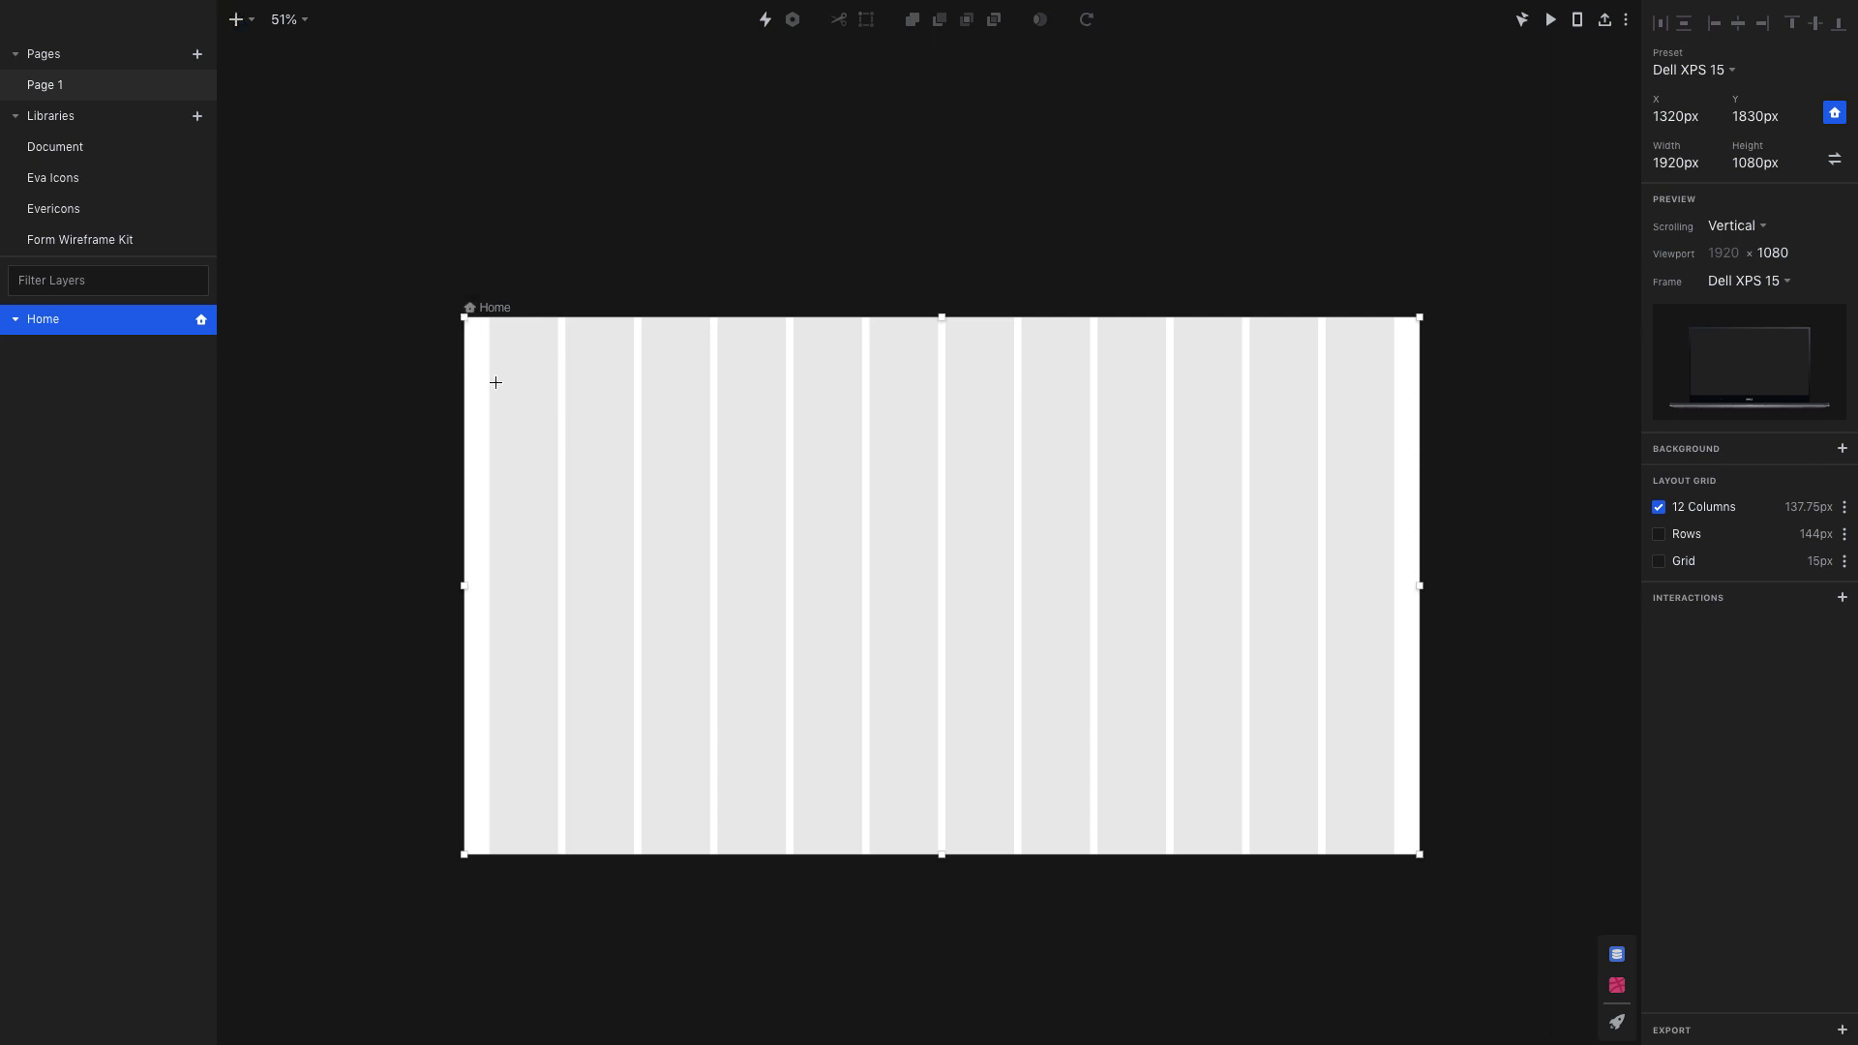
pyautogui.moveTo(490, 351); pyautogui.dragTo(532, 392)
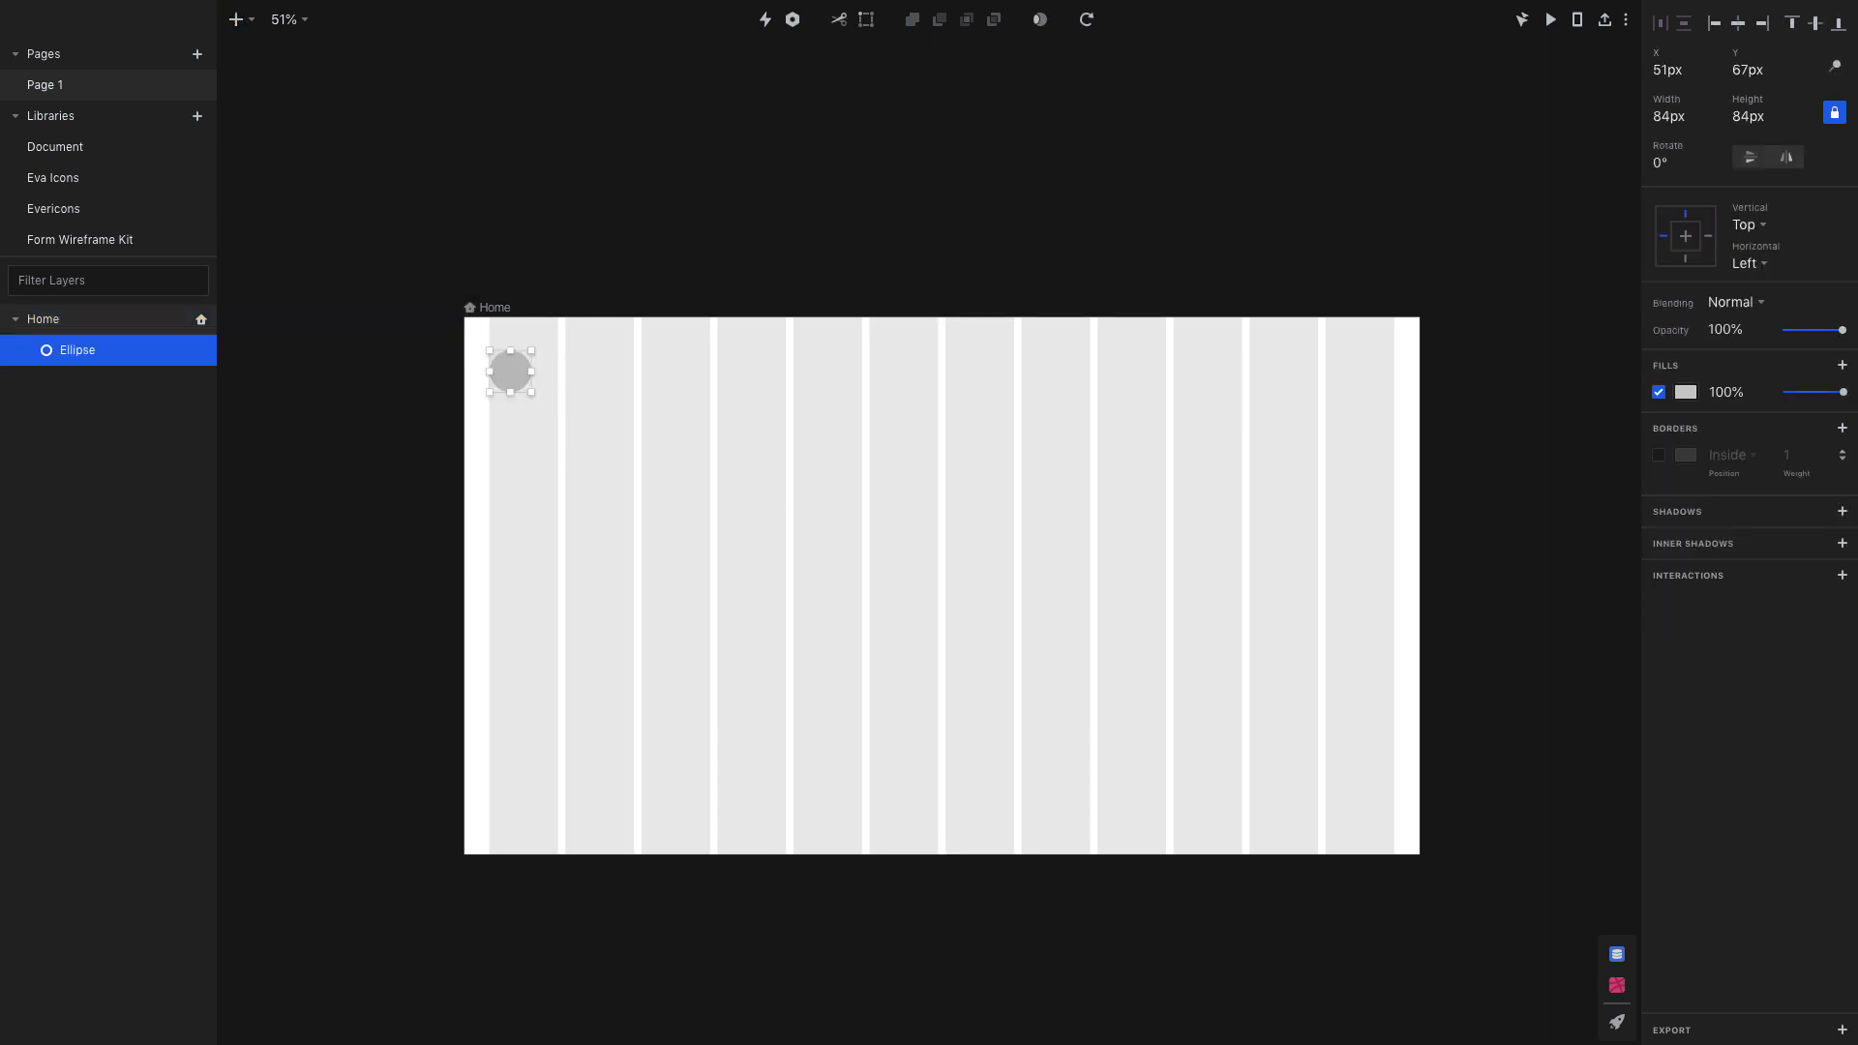
# - Set the circle's size to 50 by 50 px and move it up to Y 52 px along the first column's edge
pyautogui.click(1672, 117)
pyautogui.write('50')
pyautogui.press('Tab')
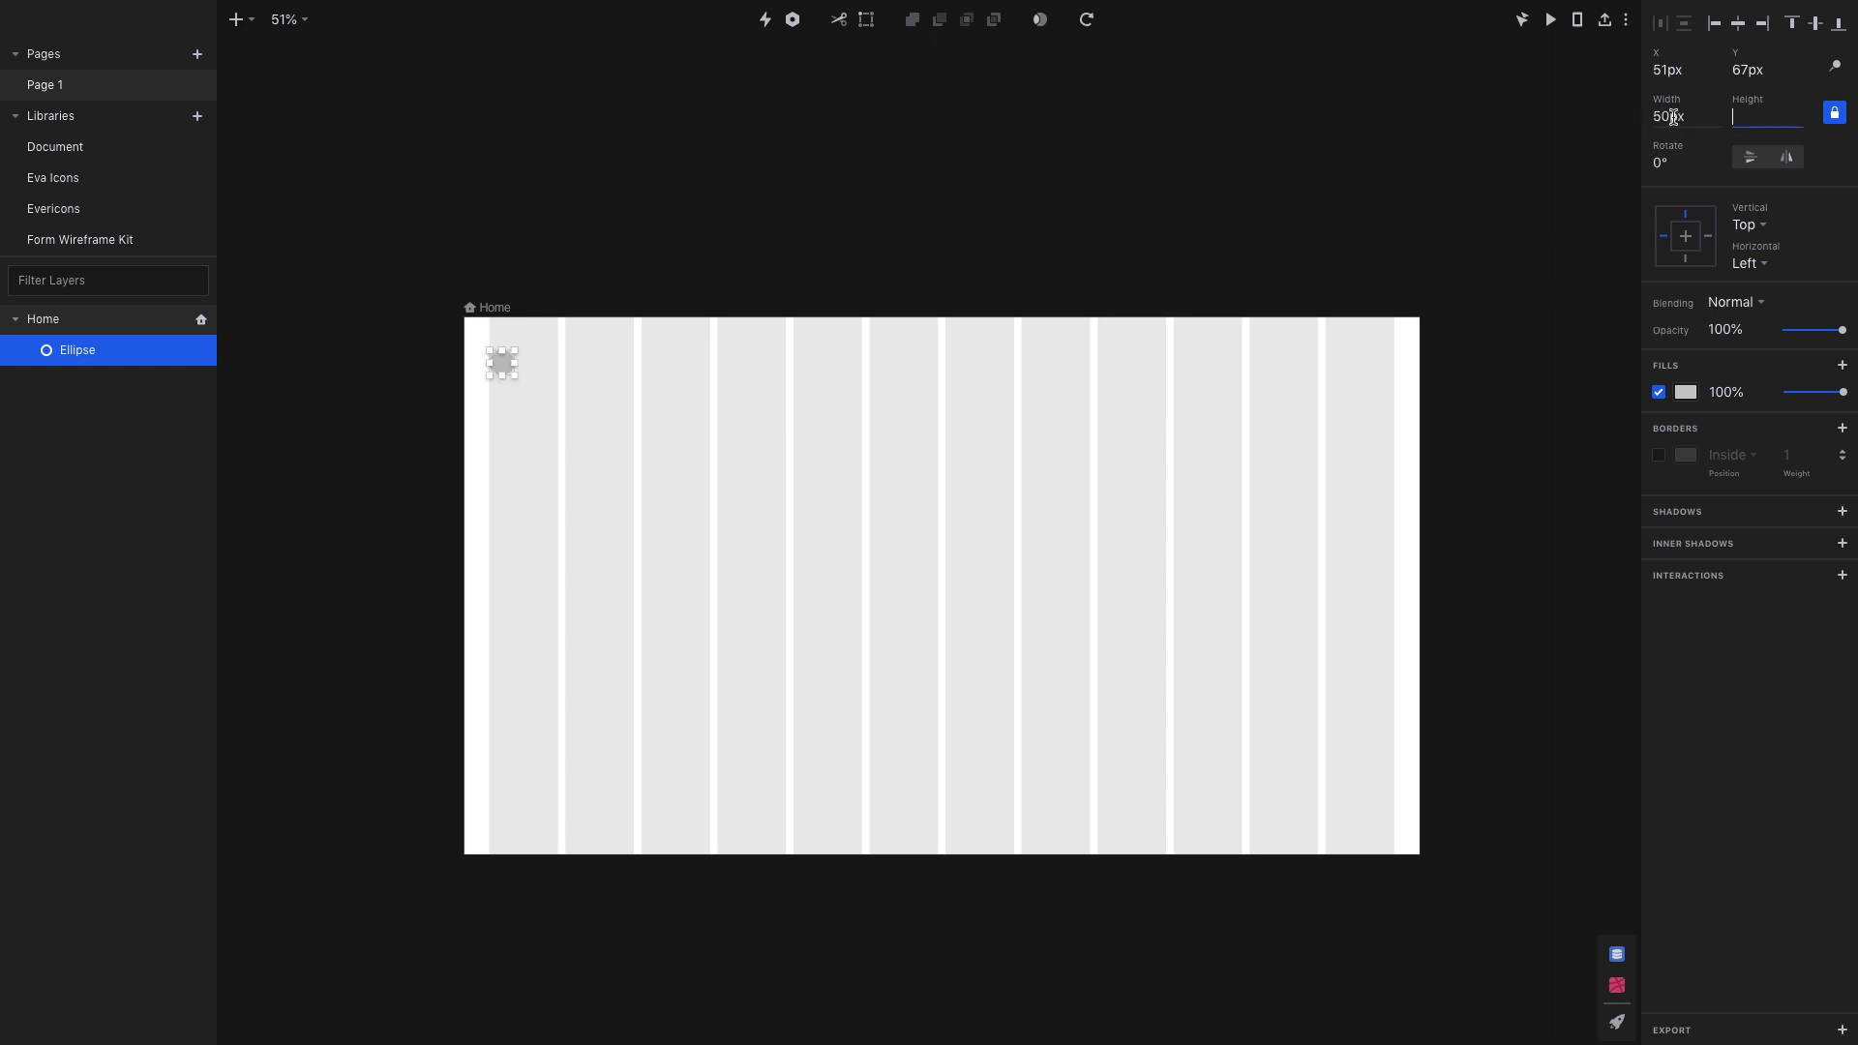
pyautogui.click(481, 322)
pyautogui.scroll(5, 481, 322)
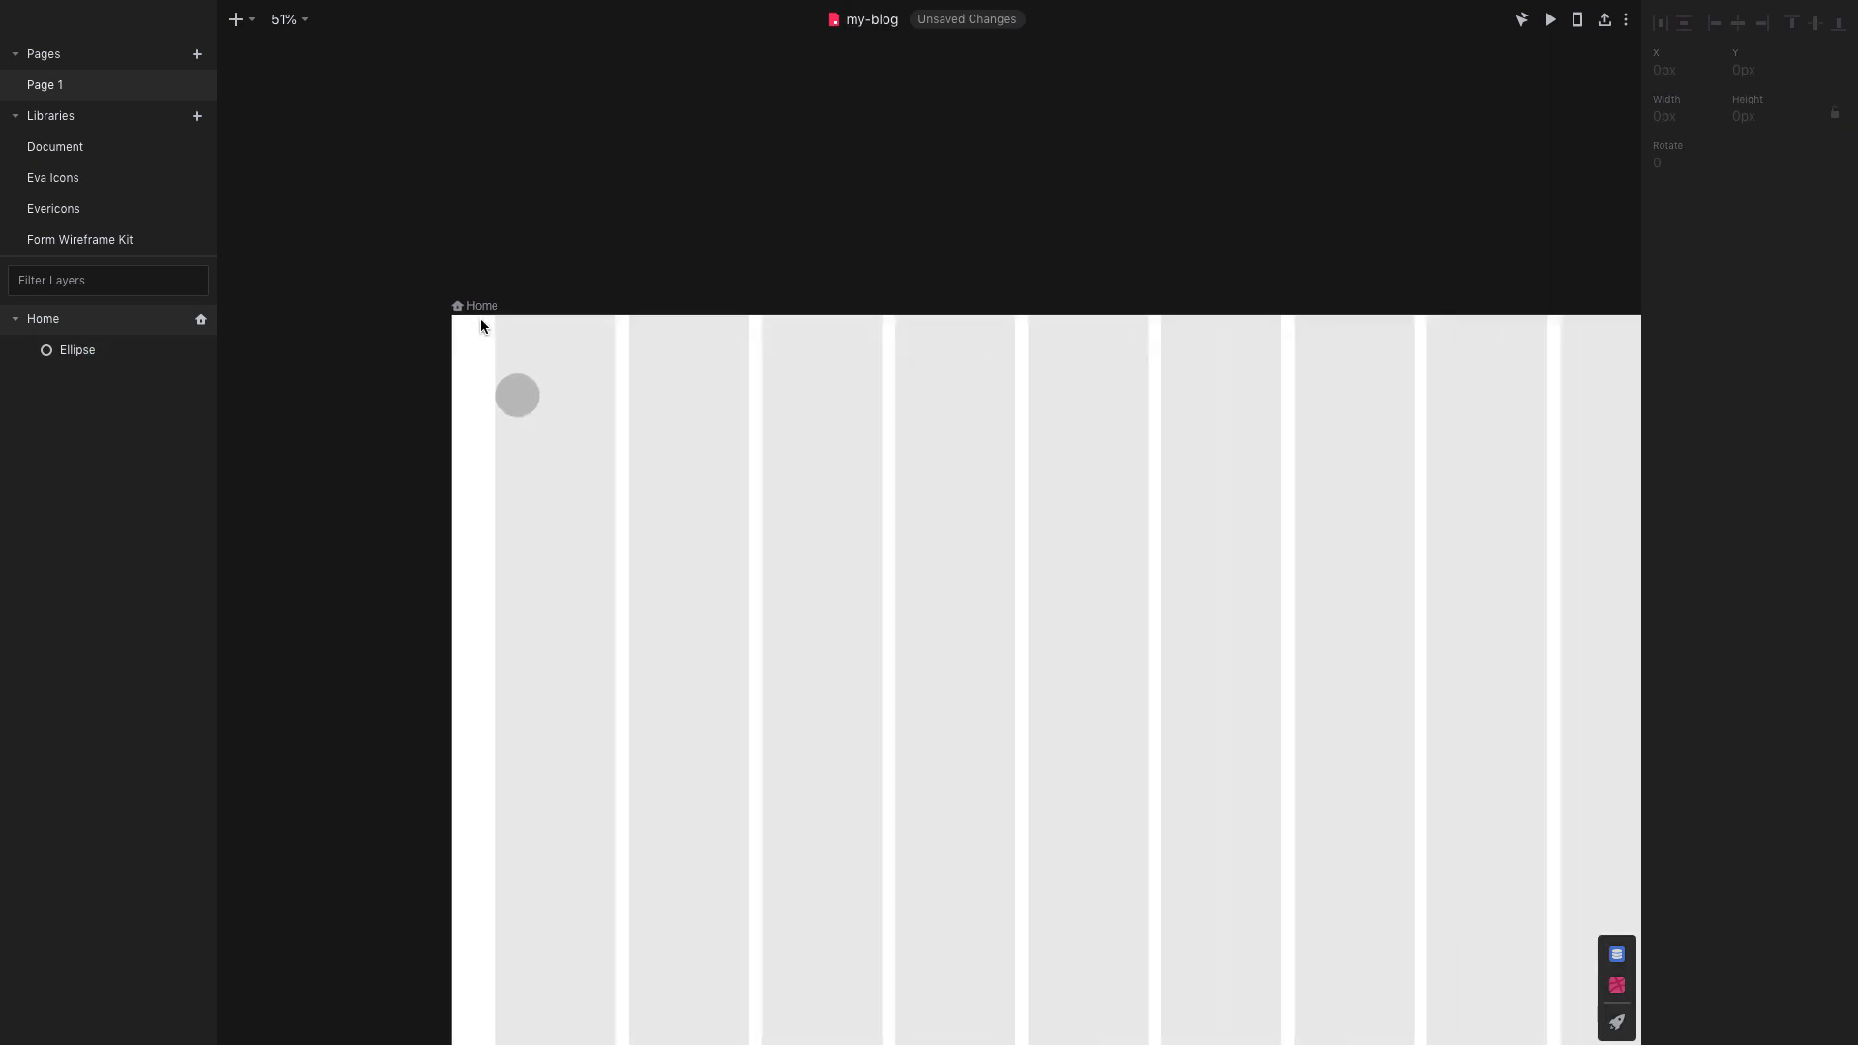
pyautogui.moveTo(542, 474); pyautogui.dragTo(548, 445)
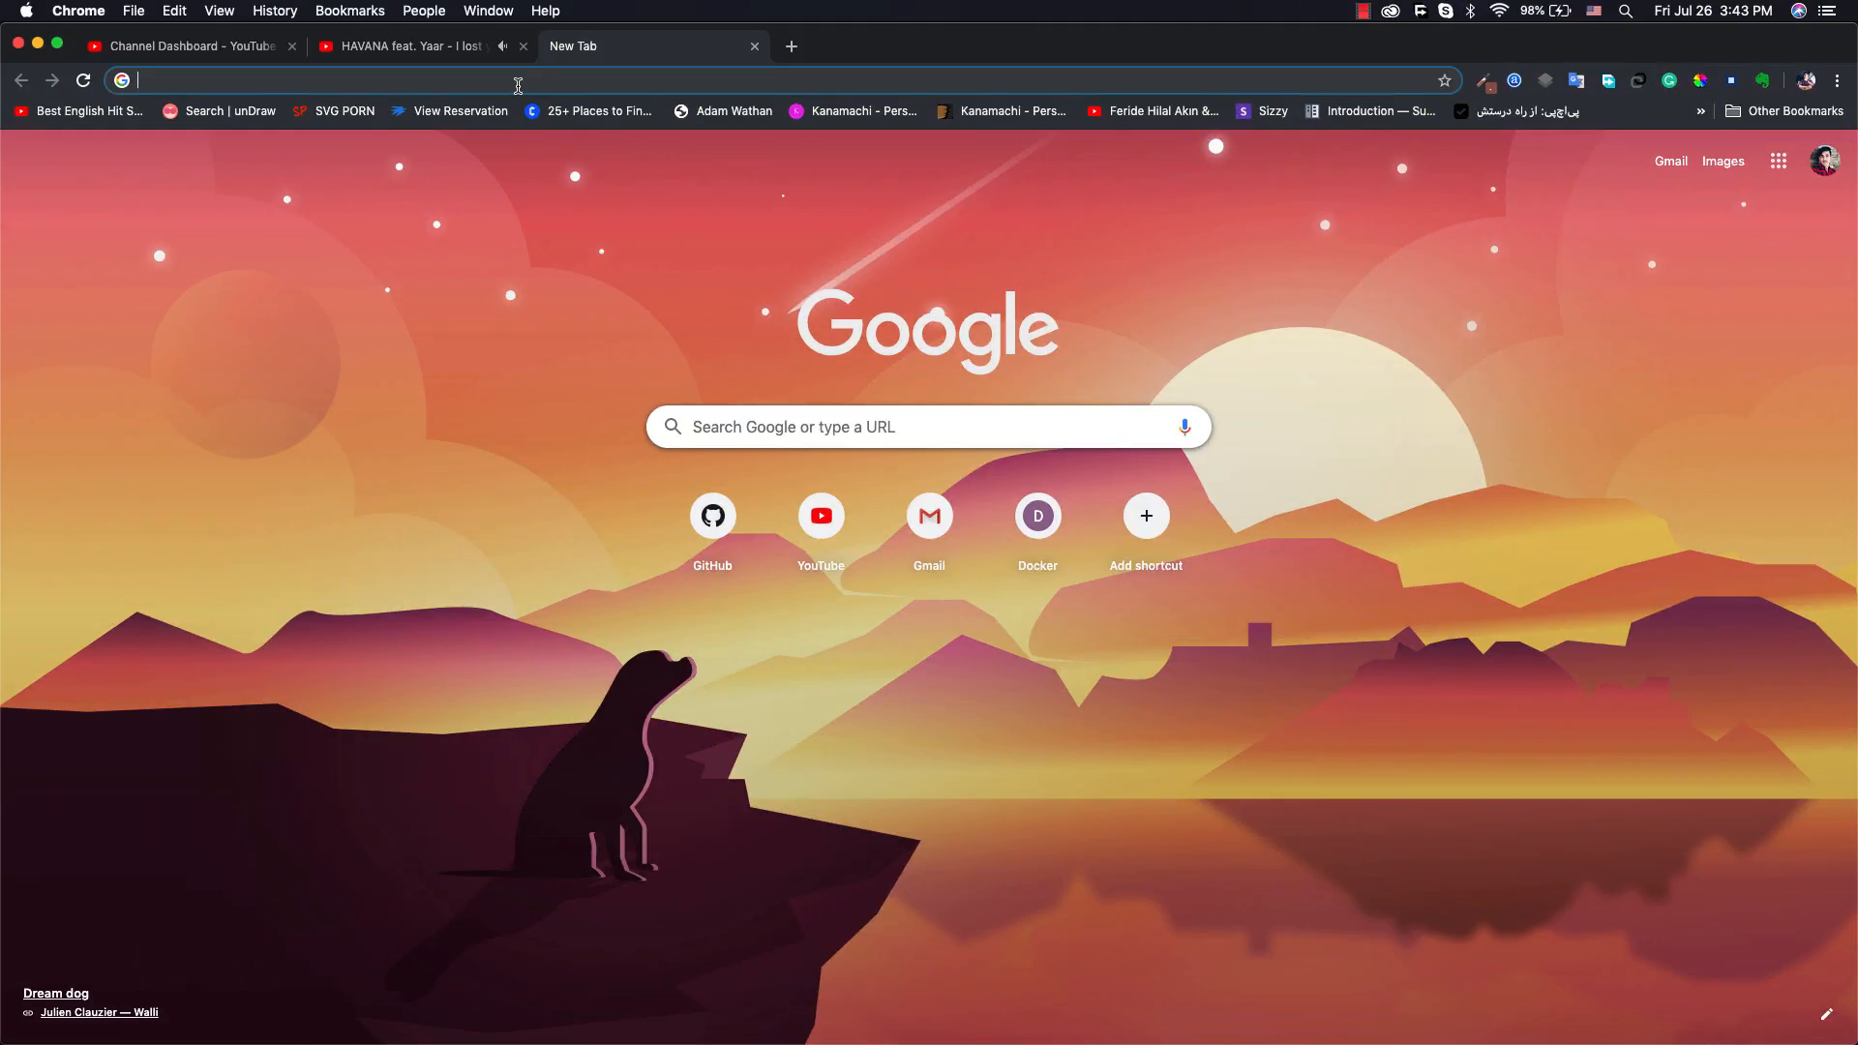
# - Open the UI Faces site in the browser and copy the first avatar image in the gallery
pyautogui.write('ui')
pyautogui.press('Return')
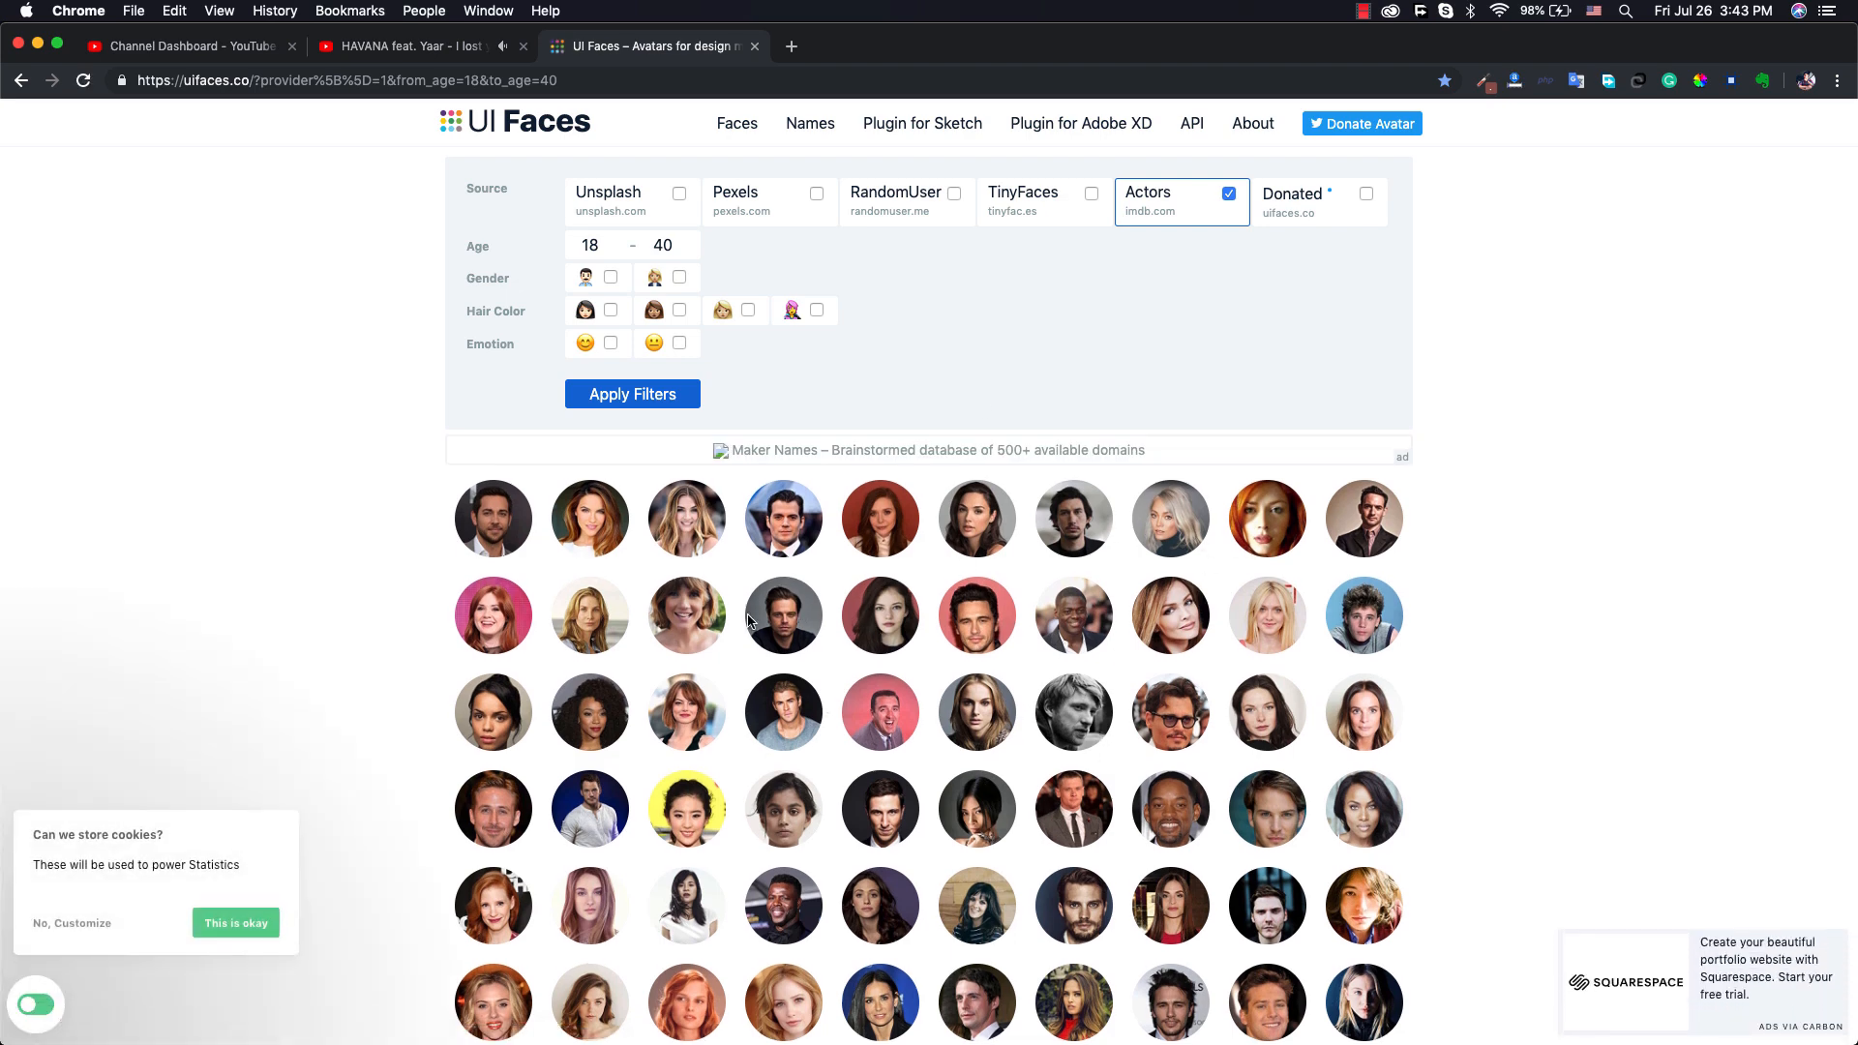
pyautogui.rightClick(499, 511)
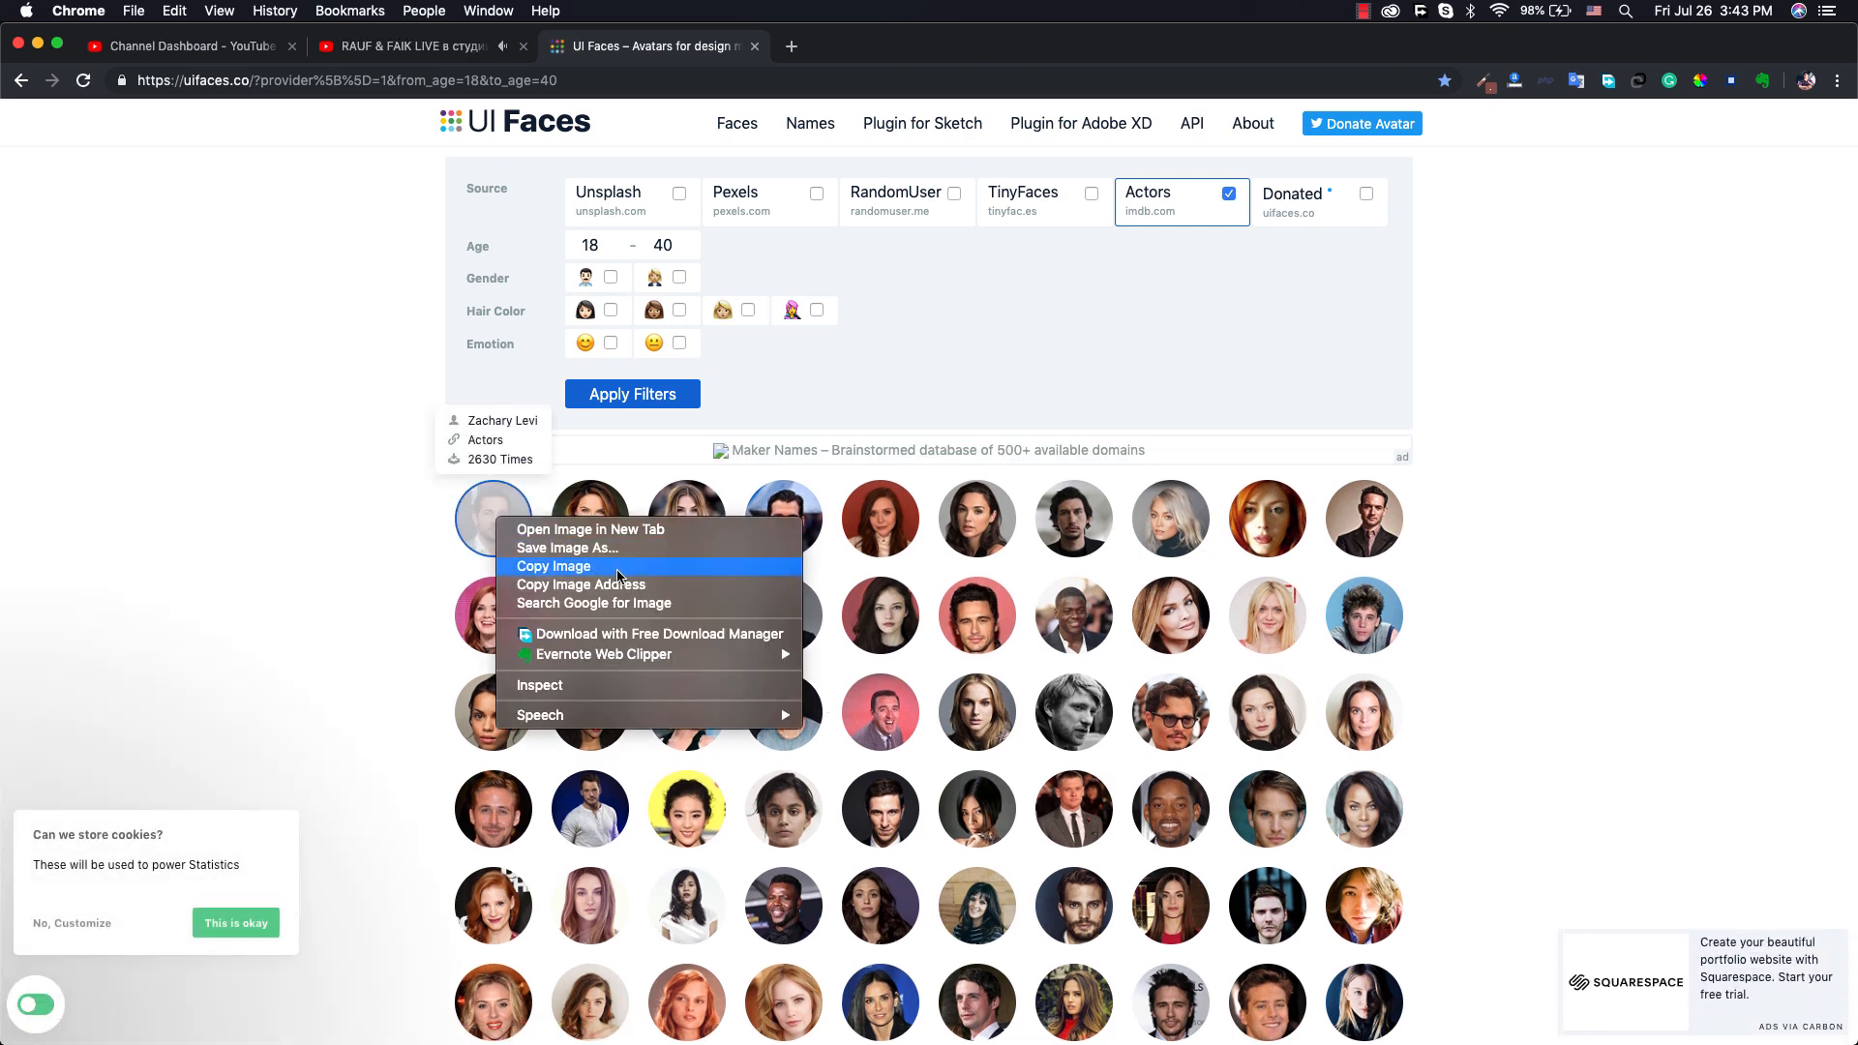
pyautogui.click(561, 568)
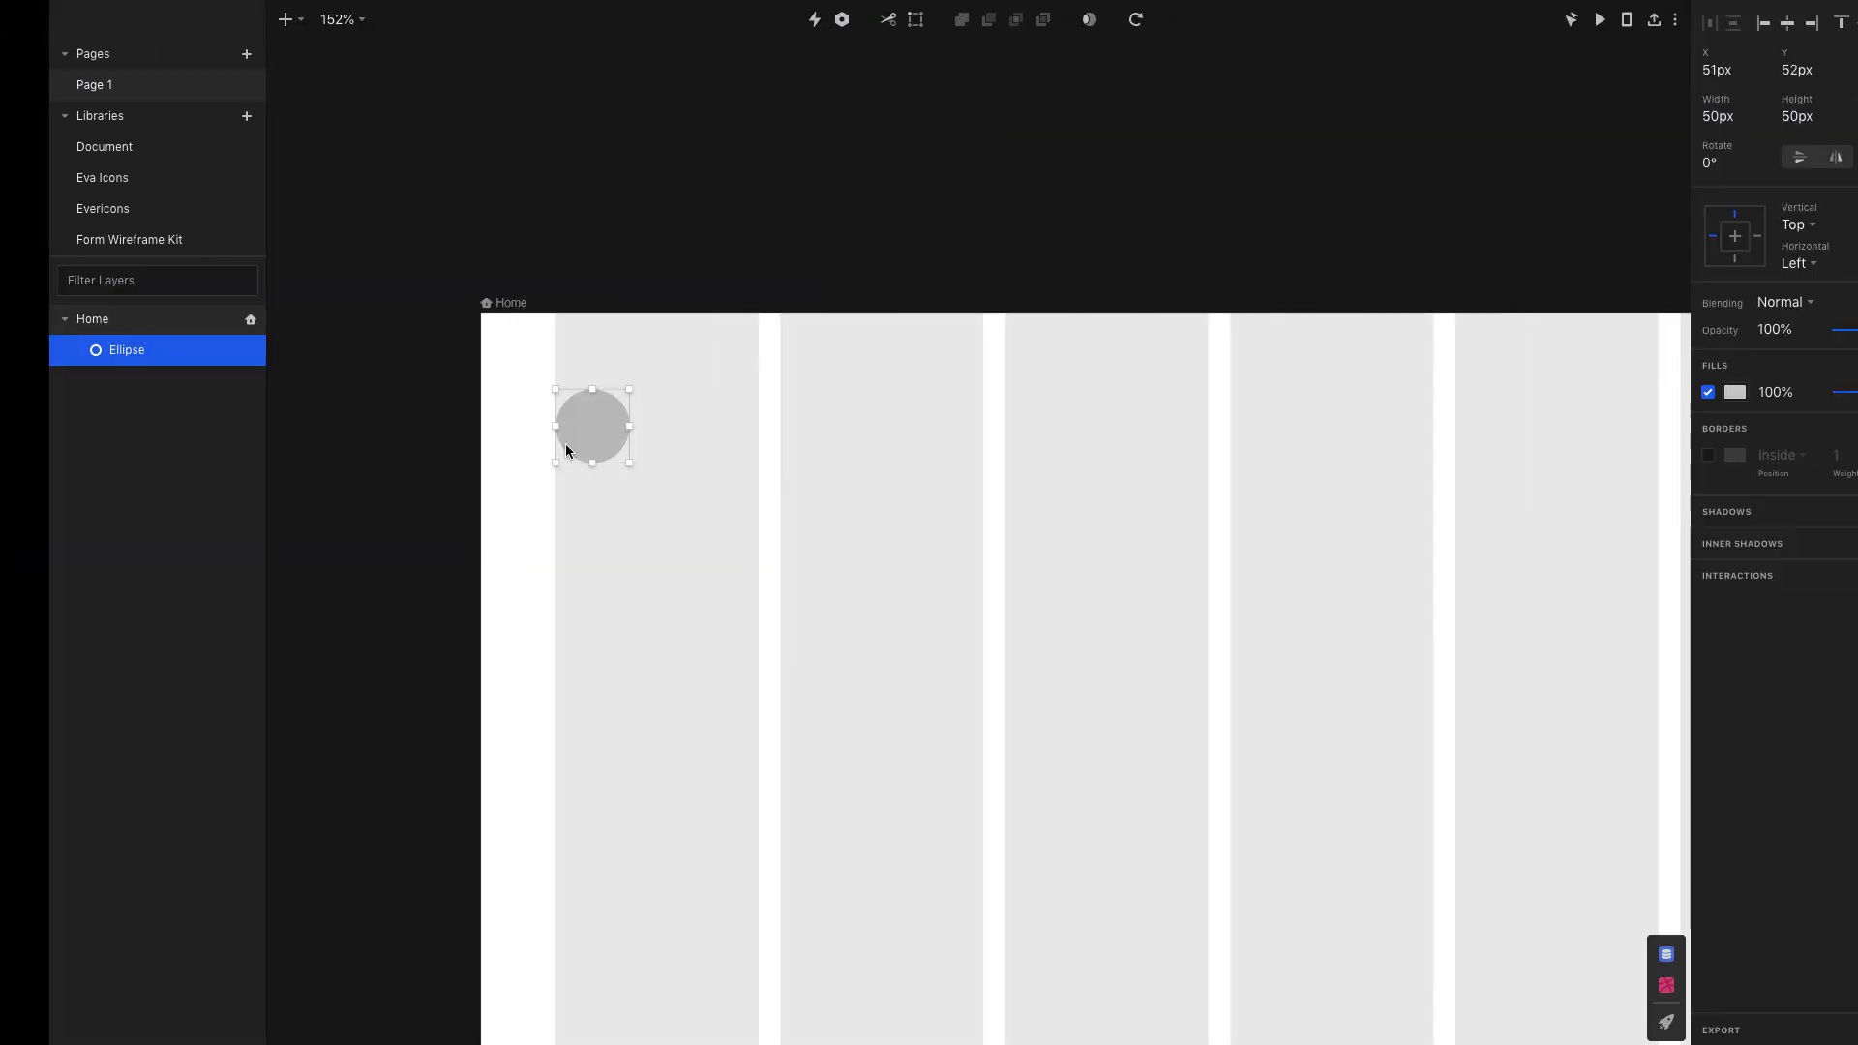
# - Paste the copied photo into the Home artboard in InVision Studio and mask it with the circle
pyautogui.hotkey('ctrl', 'v')
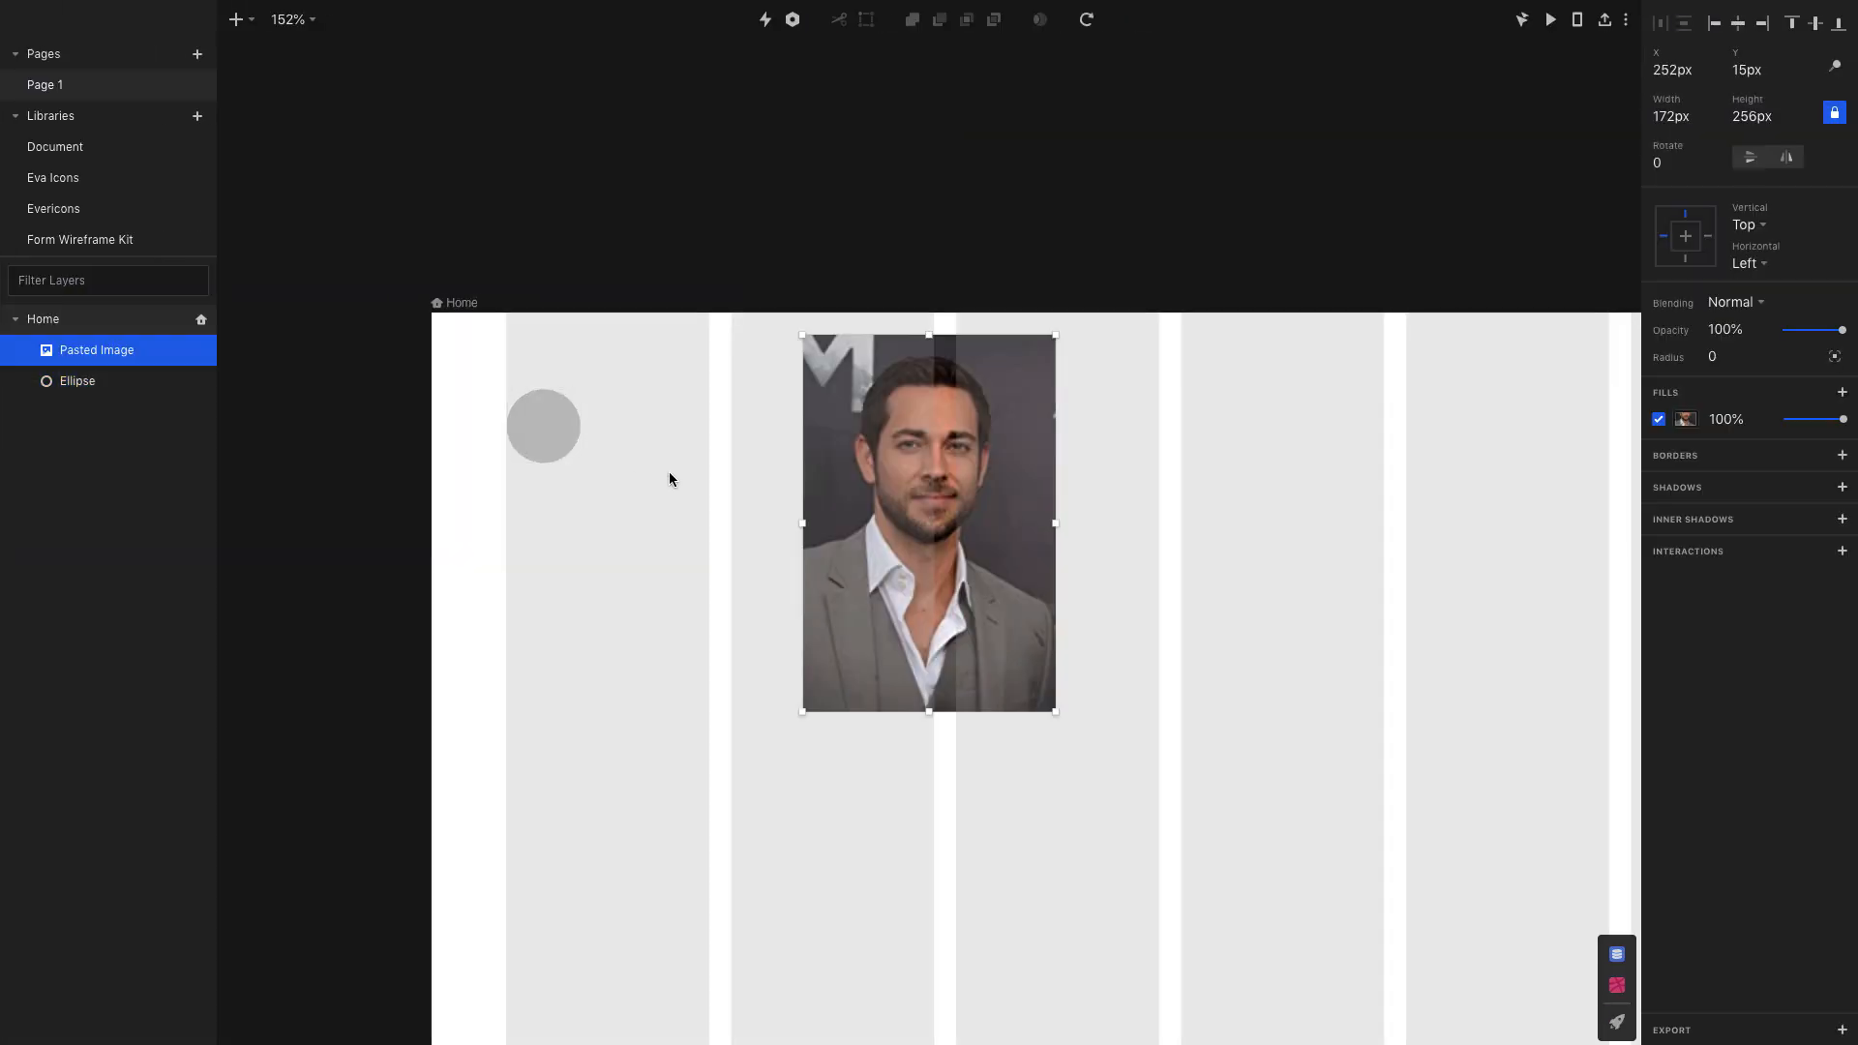
pyautogui.moveTo(989, 597); pyautogui.dragTo(792, 589)
pyautogui.keyDown('shift'); pyautogui.click(33, 381); pyautogui.keyUp('shift')
pyautogui.rightClick(44, 359)
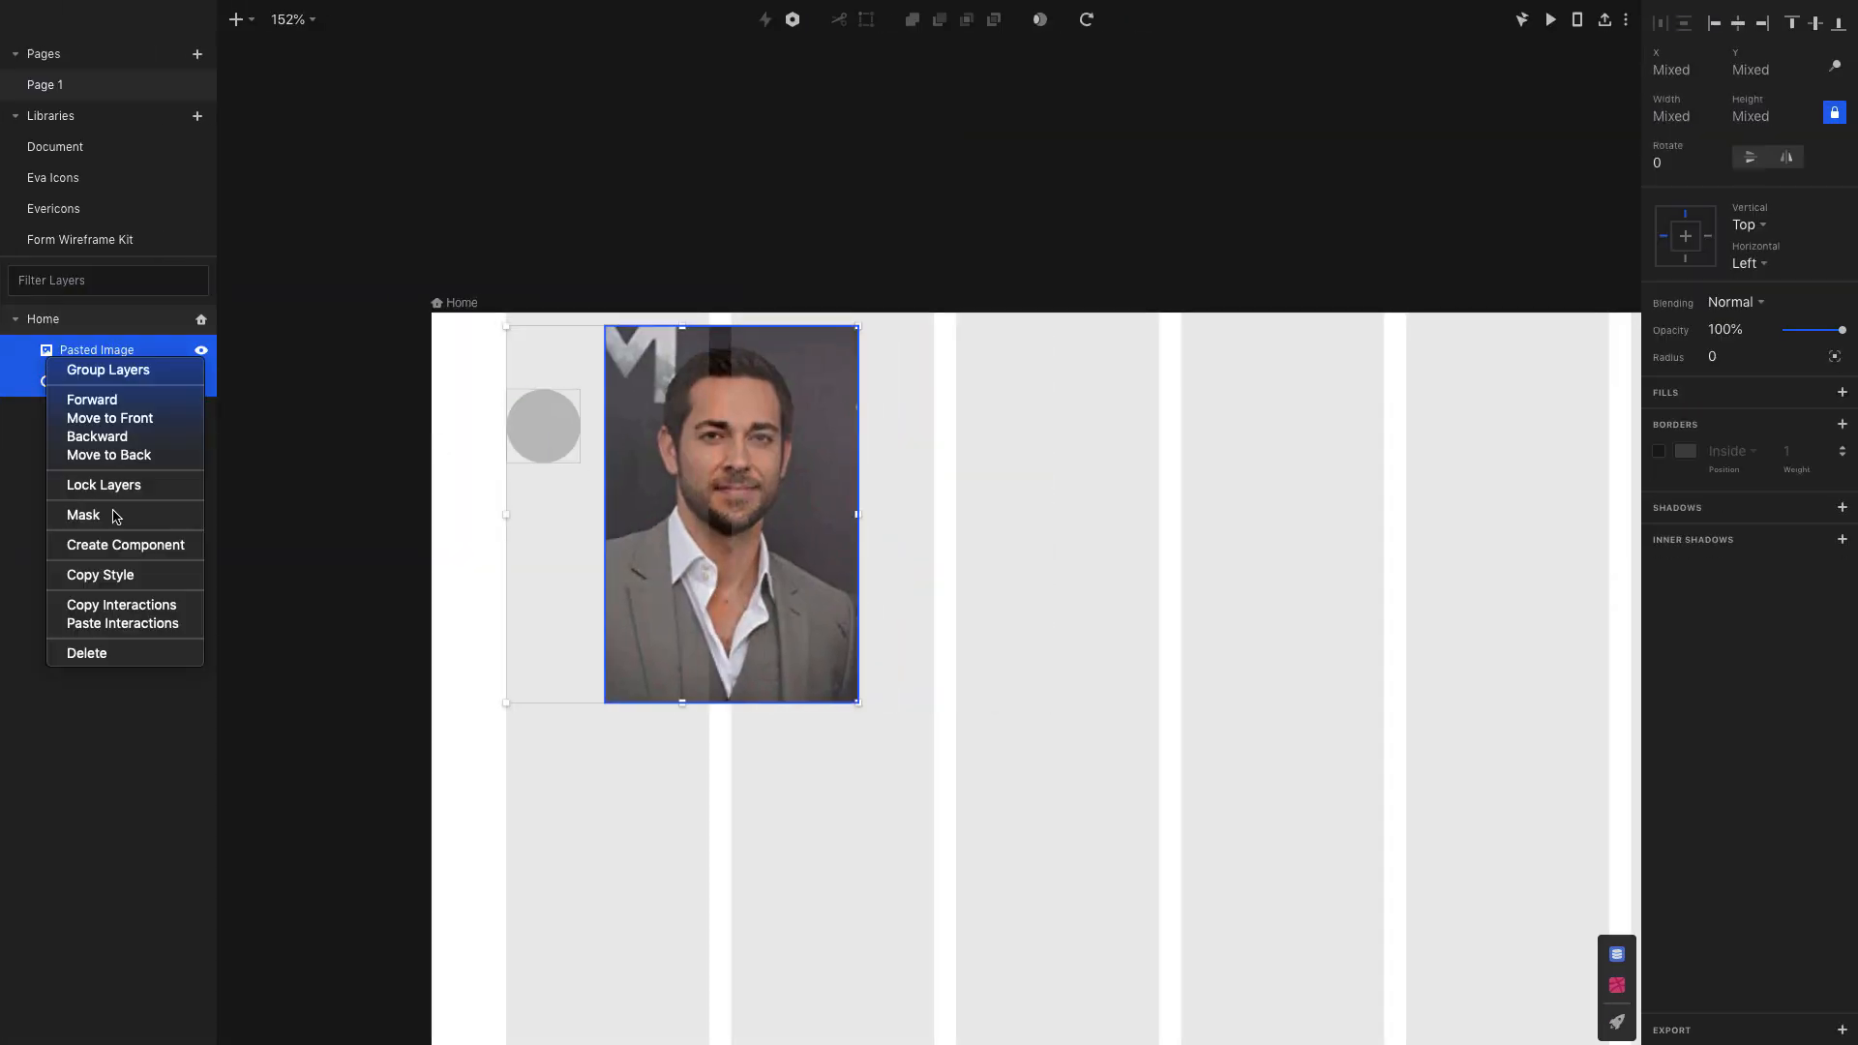
pyautogui.click(116, 516)
# - Shrink the pasted image inside the mask group and position it so the face fills the circle
pyautogui.click(31, 350)
pyautogui.click(126, 380)
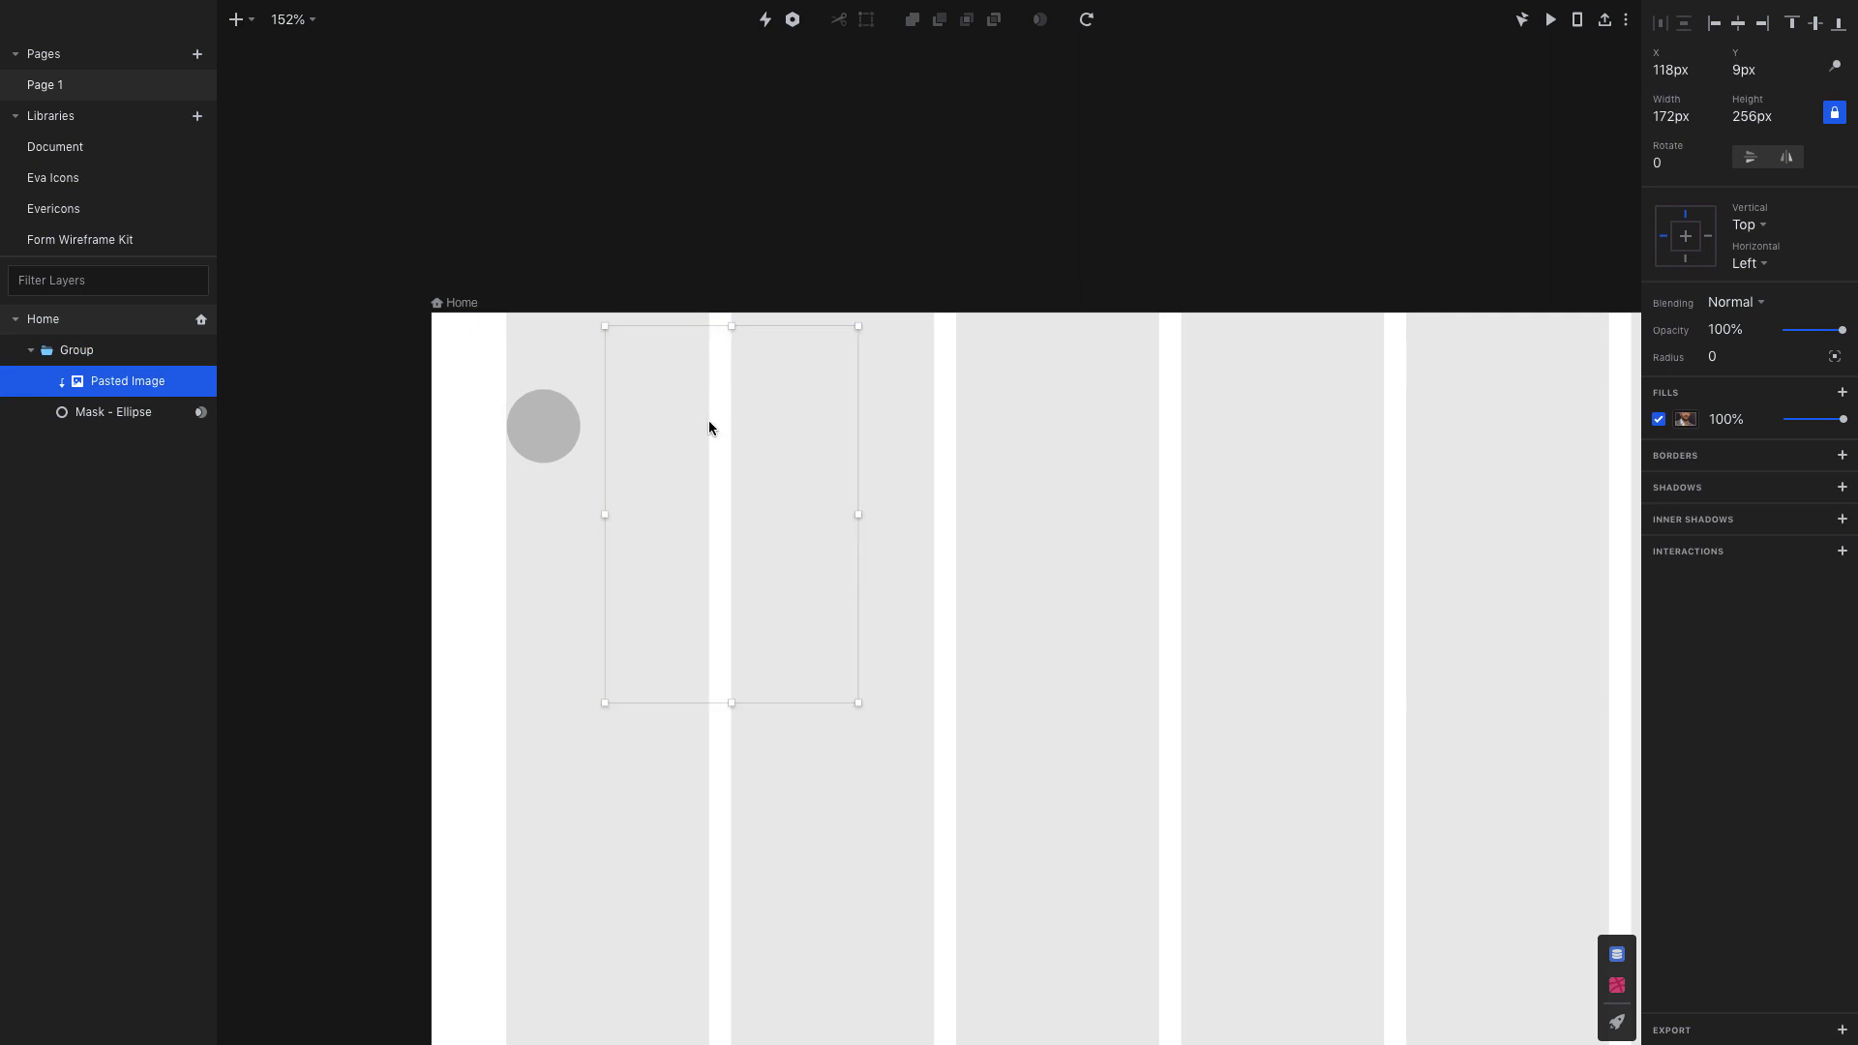
pyautogui.moveTo(710, 421); pyautogui.dragTo(549, 453)
pyautogui.moveTo(707, 735); pyautogui.dragTo(598, 567)
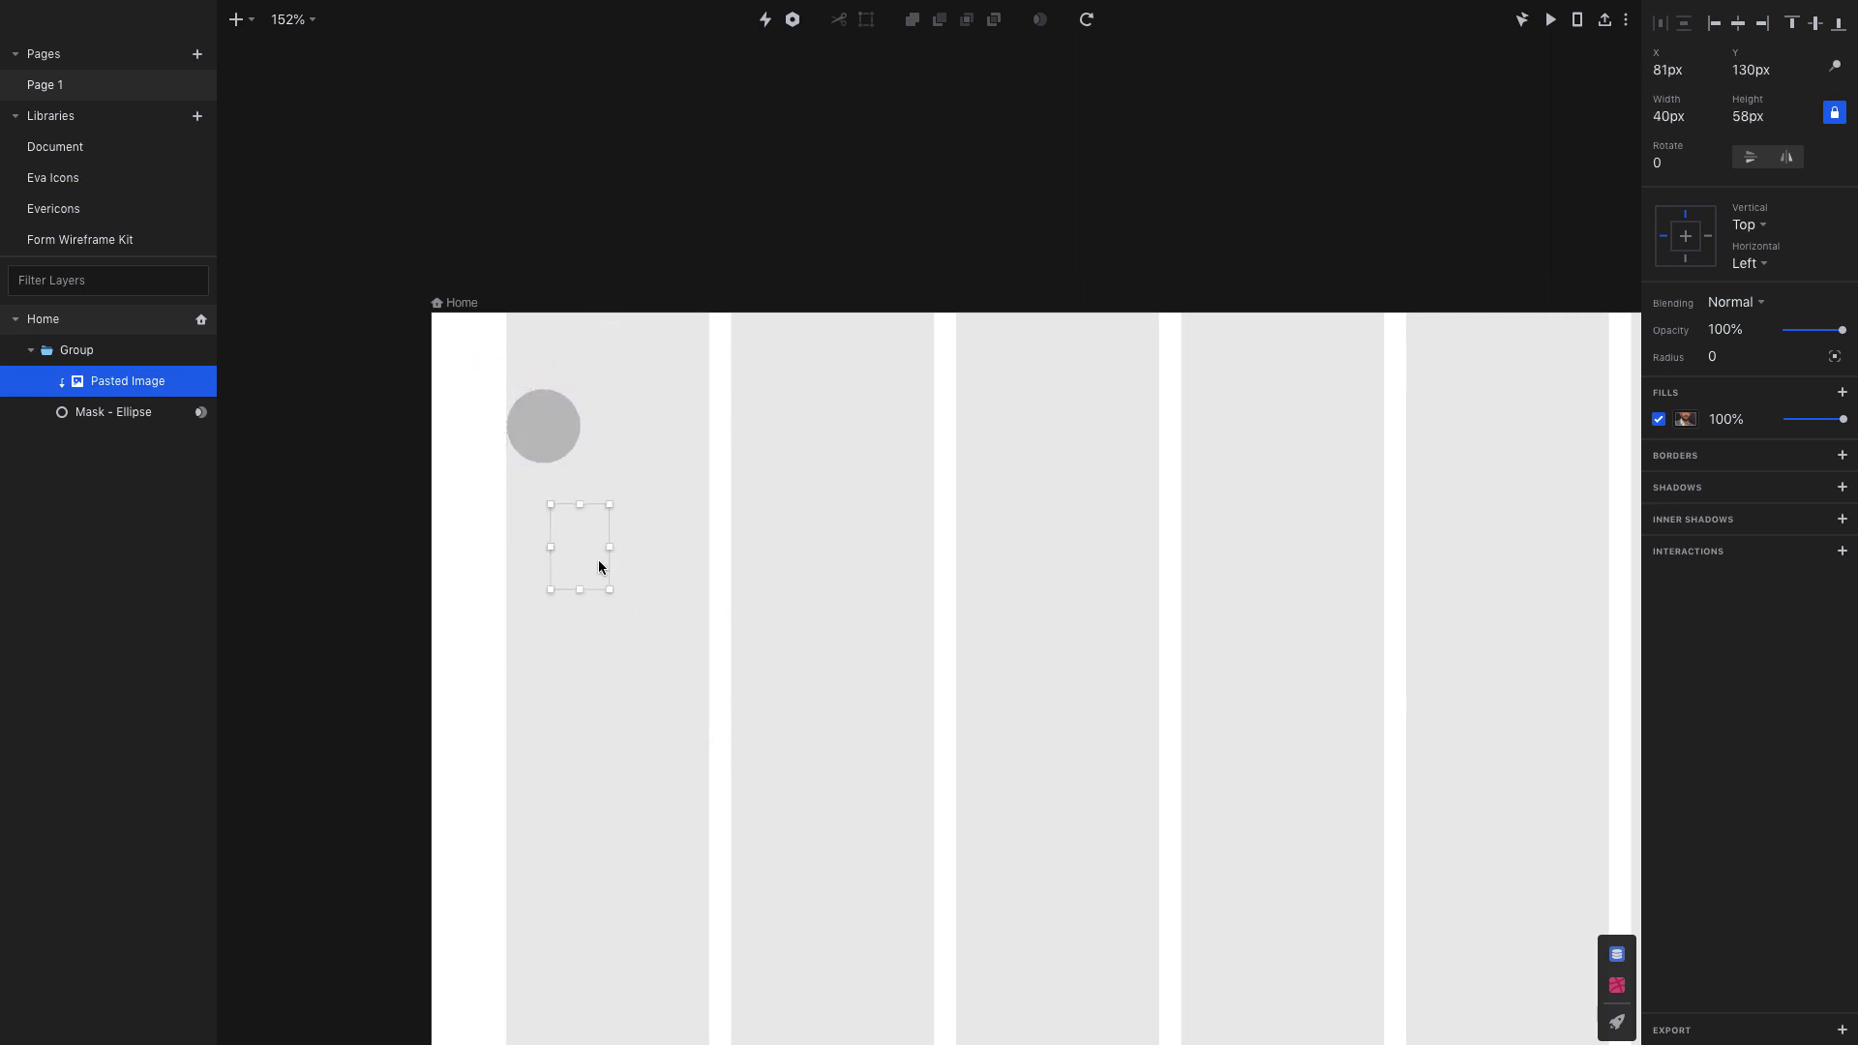
pyautogui.moveTo(566, 475); pyautogui.dragTo(569, 491)
pyautogui.click(656, 537)
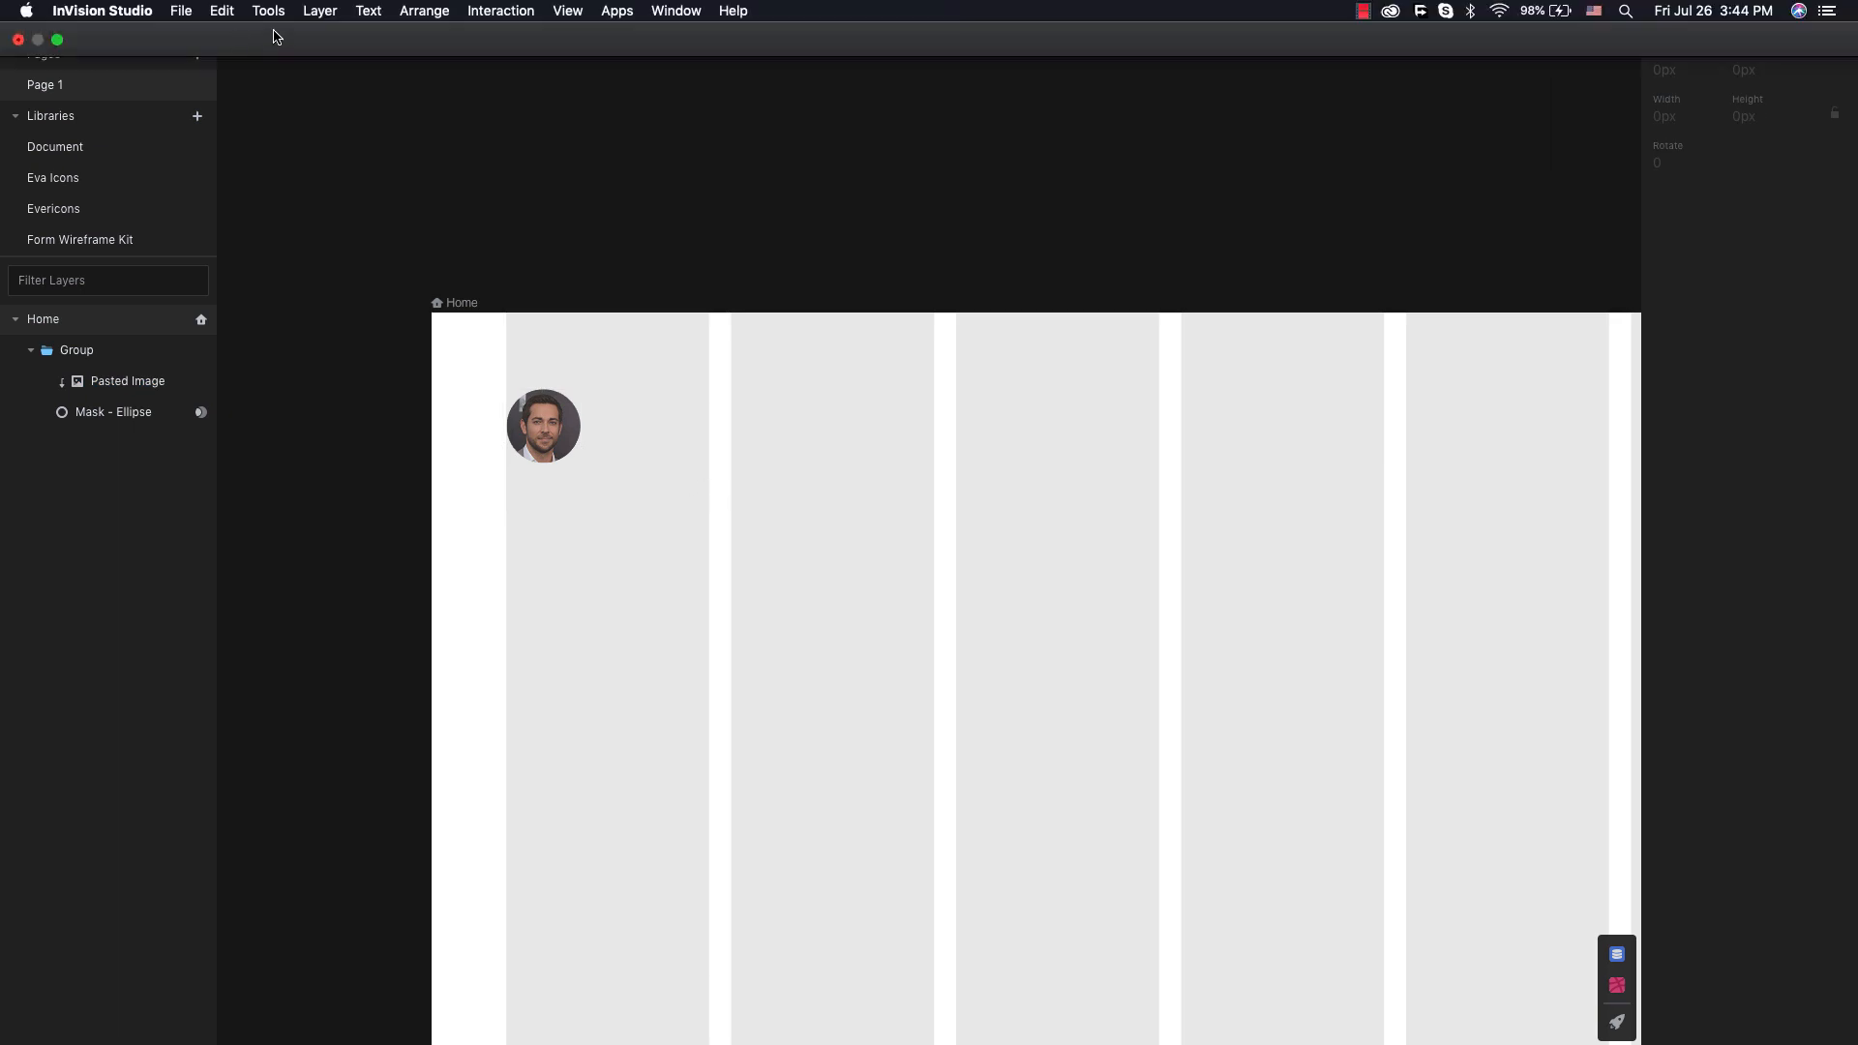
# - Add a "Home" text beside the avatar, line it up with the avatar's middle and set its weight to Bold
pyautogui.click(237, 21)
pyautogui.click(273, 288)
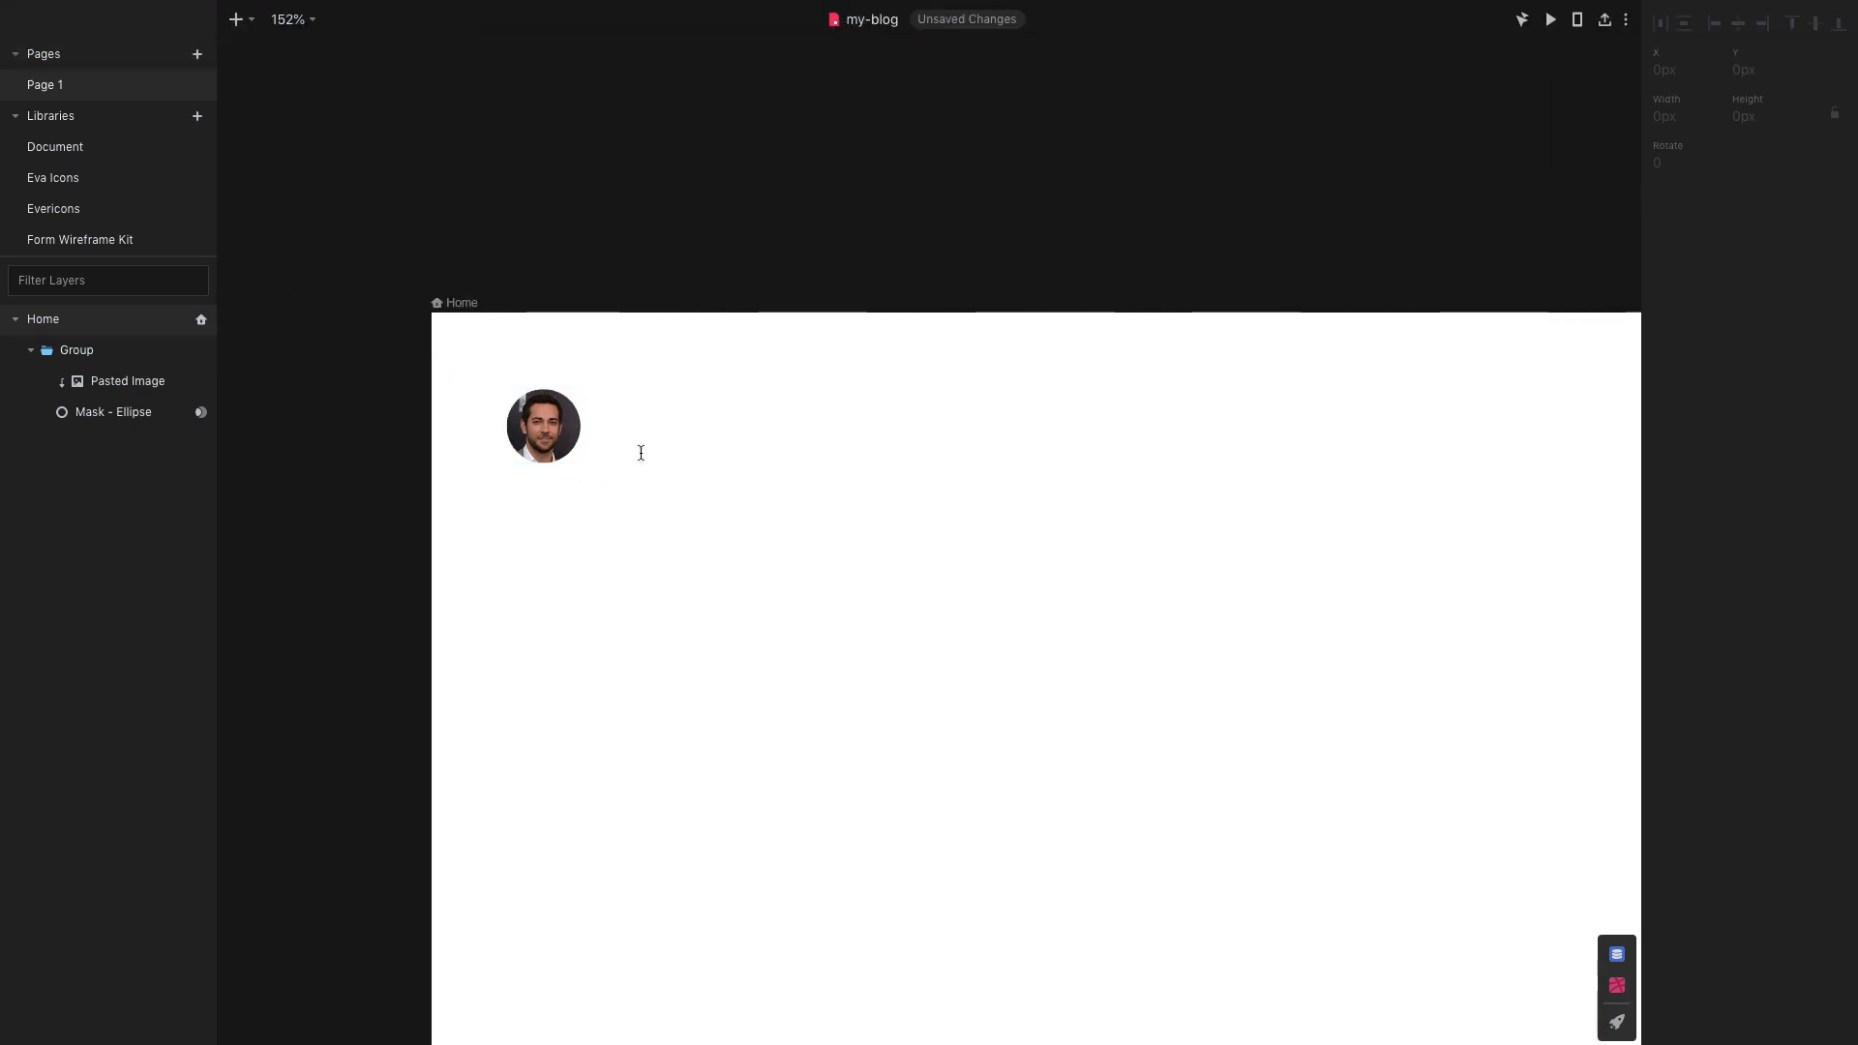
pyautogui.click(627, 426)
pyautogui.write('Hom')
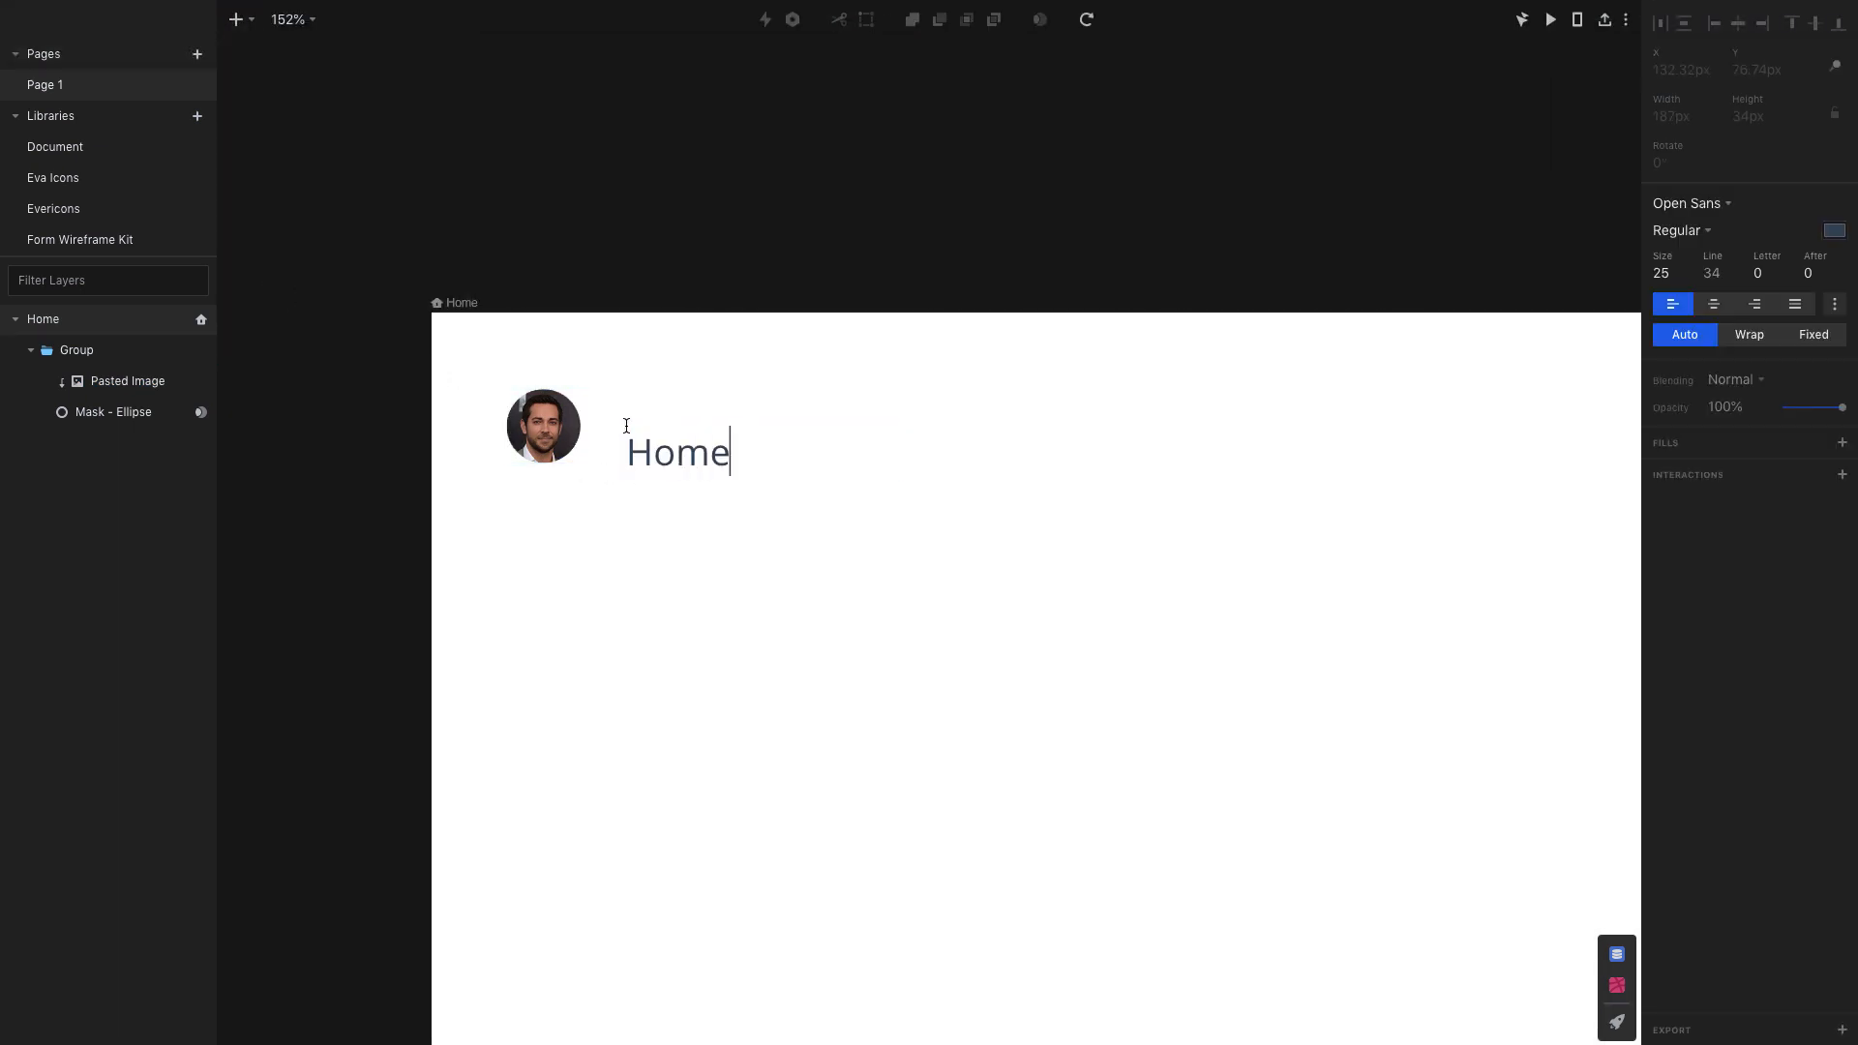
pyautogui.write('e')
pyautogui.press('Escape')
pyautogui.moveTo(715, 467); pyautogui.dragTo(1061, 451)
pyautogui.click(1681, 329)
pyautogui.click(1667, 385)
# - Continue the menu row after Home with duplicated texts reading "Projects" and "Videos"
pyautogui.doubleClick(840, 441)
pyautogui.write('Projects')
pyautogui.press('Escape')
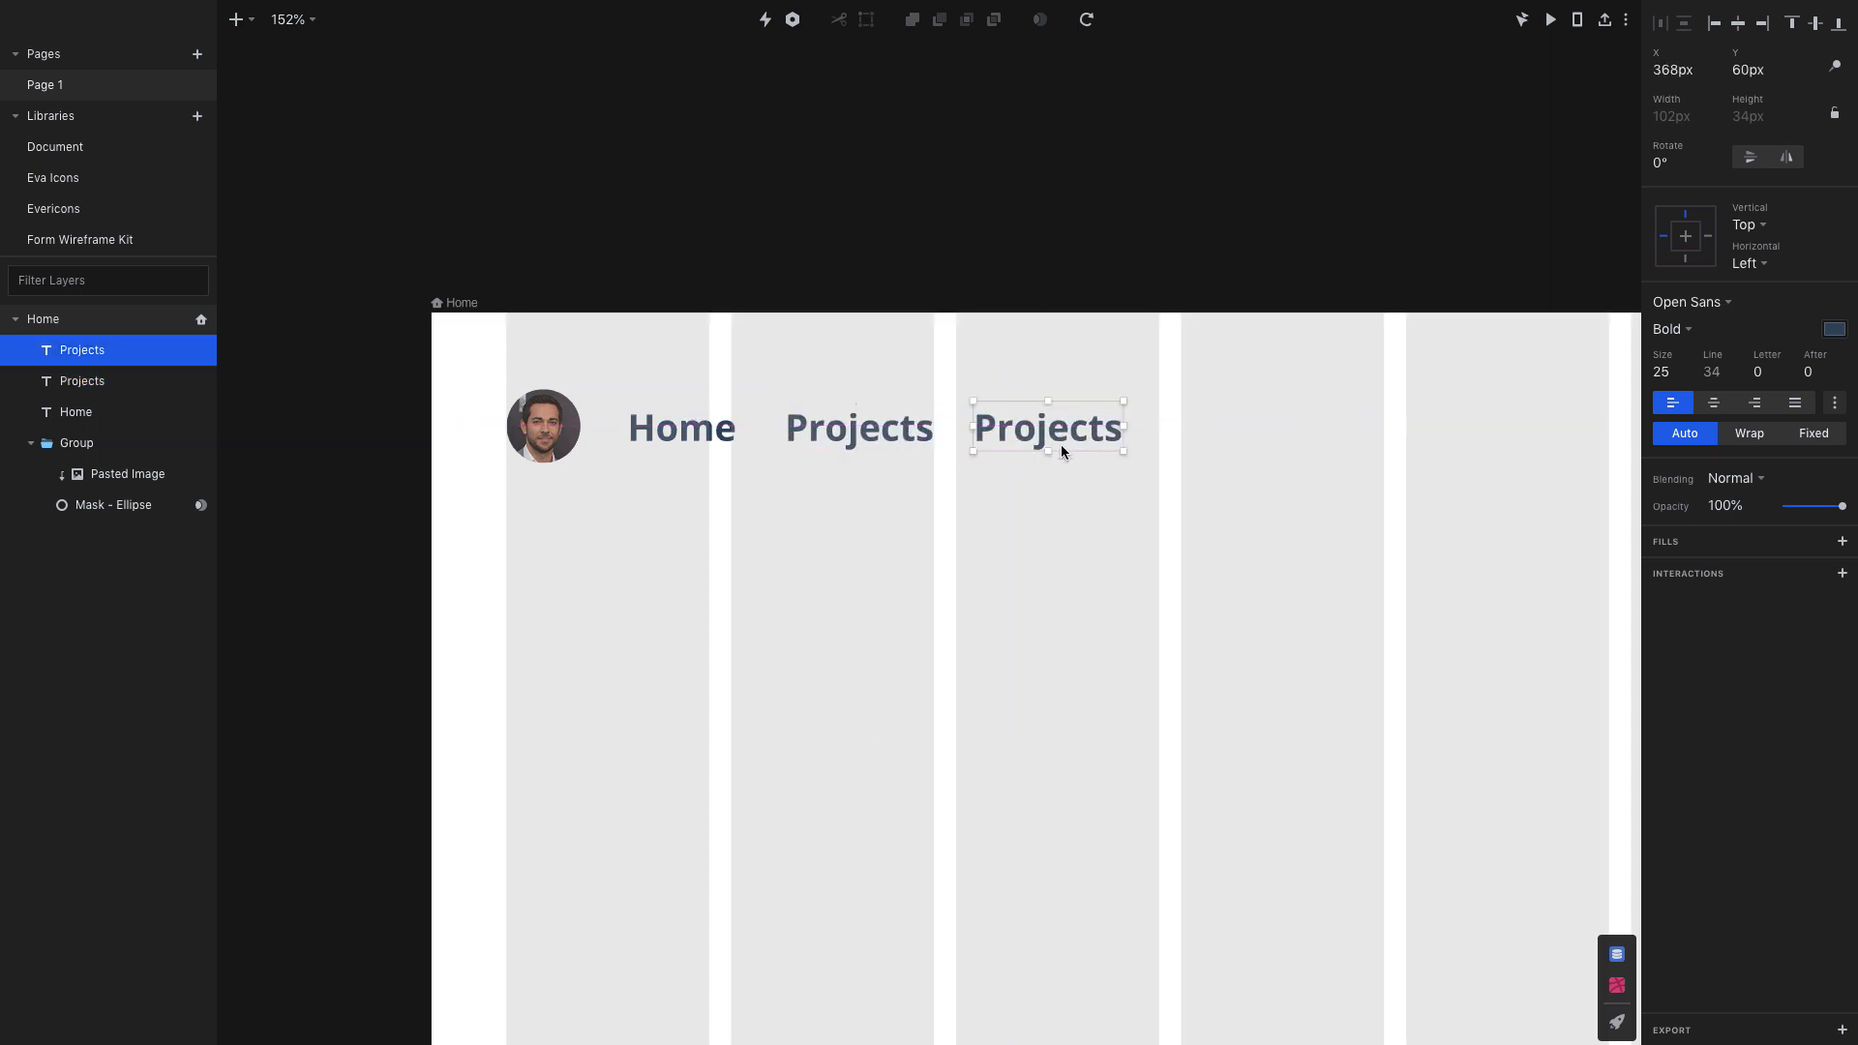
pyautogui.doubleClick(1063, 435)
pyautogui.write('Vi')
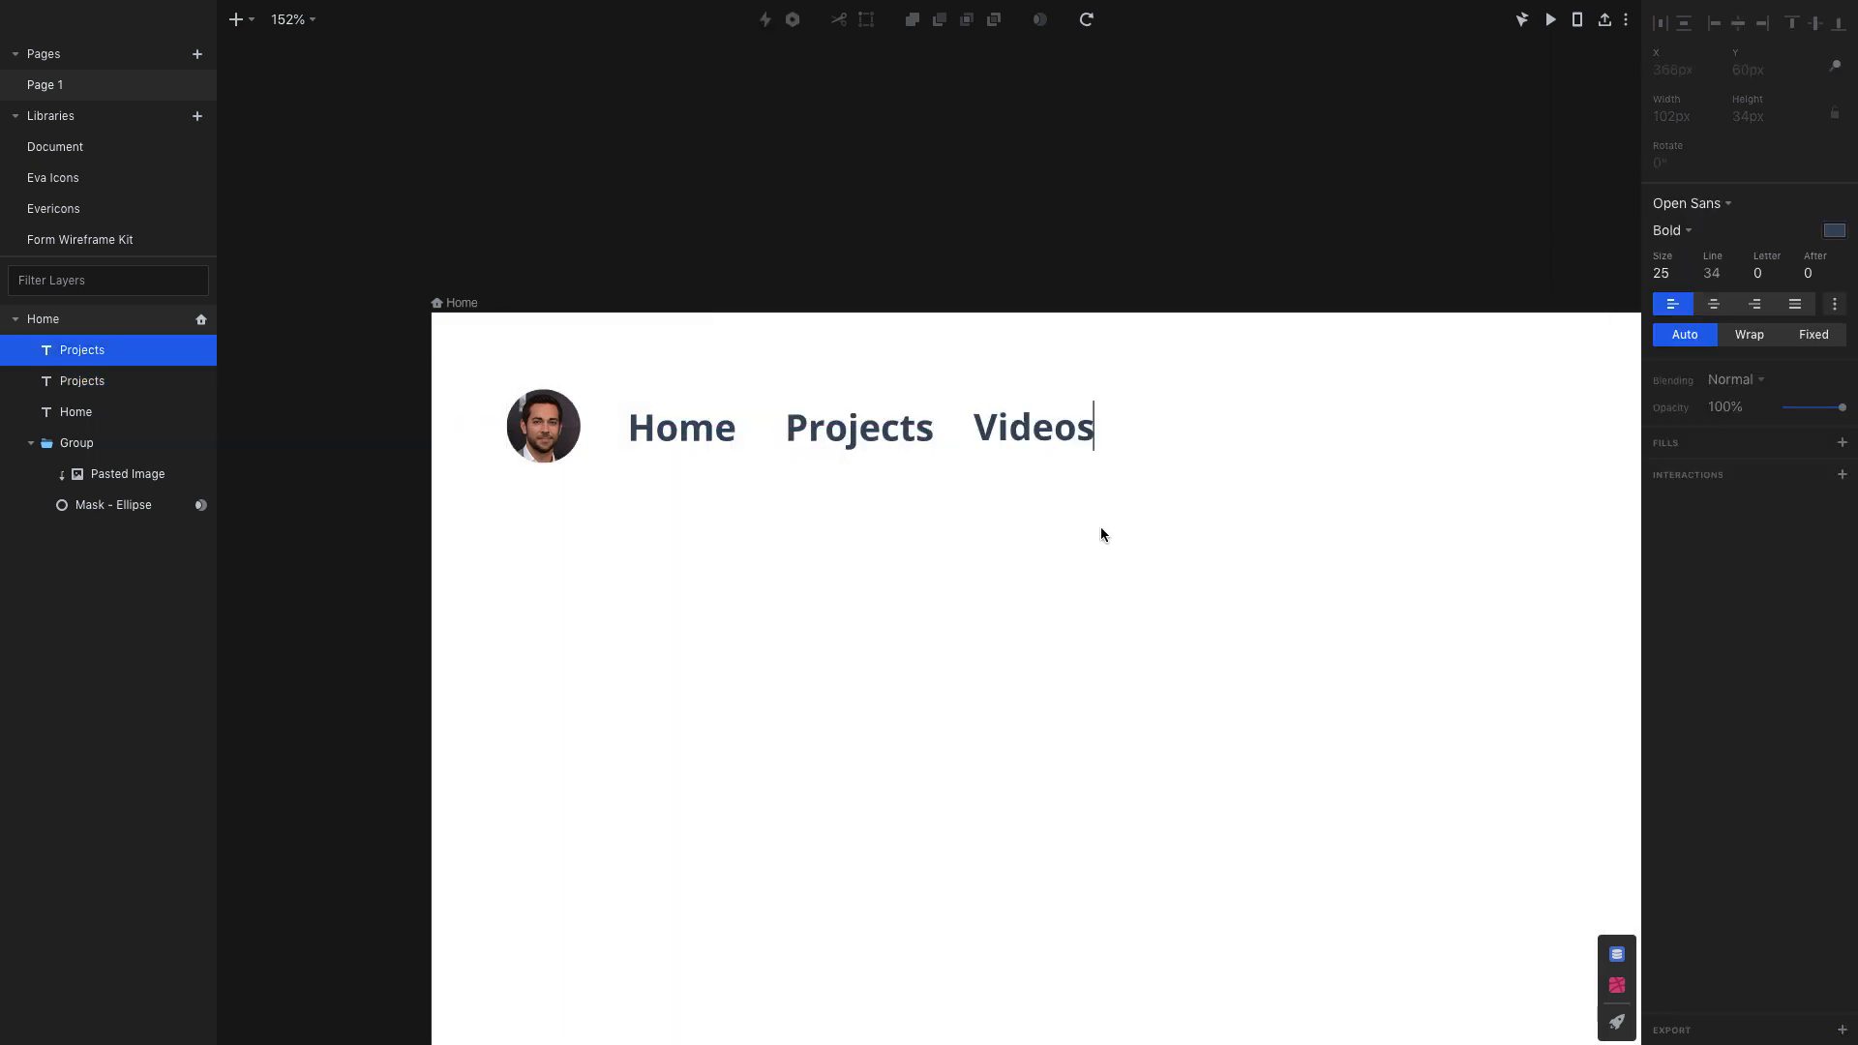
pyautogui.write('deos')
pyautogui.press('Escape')
# - Duplicate the Videos text further along the row and change the copies to "Resume" and "About me"
pyautogui.moveTo(1057, 438); pyautogui.dragTo(1406, 432)
pyautogui.doubleClick(1176, 434)
pyautogui.write('Resume')
pyautogui.press('Escape')
pyautogui.doubleClick(1408, 431)
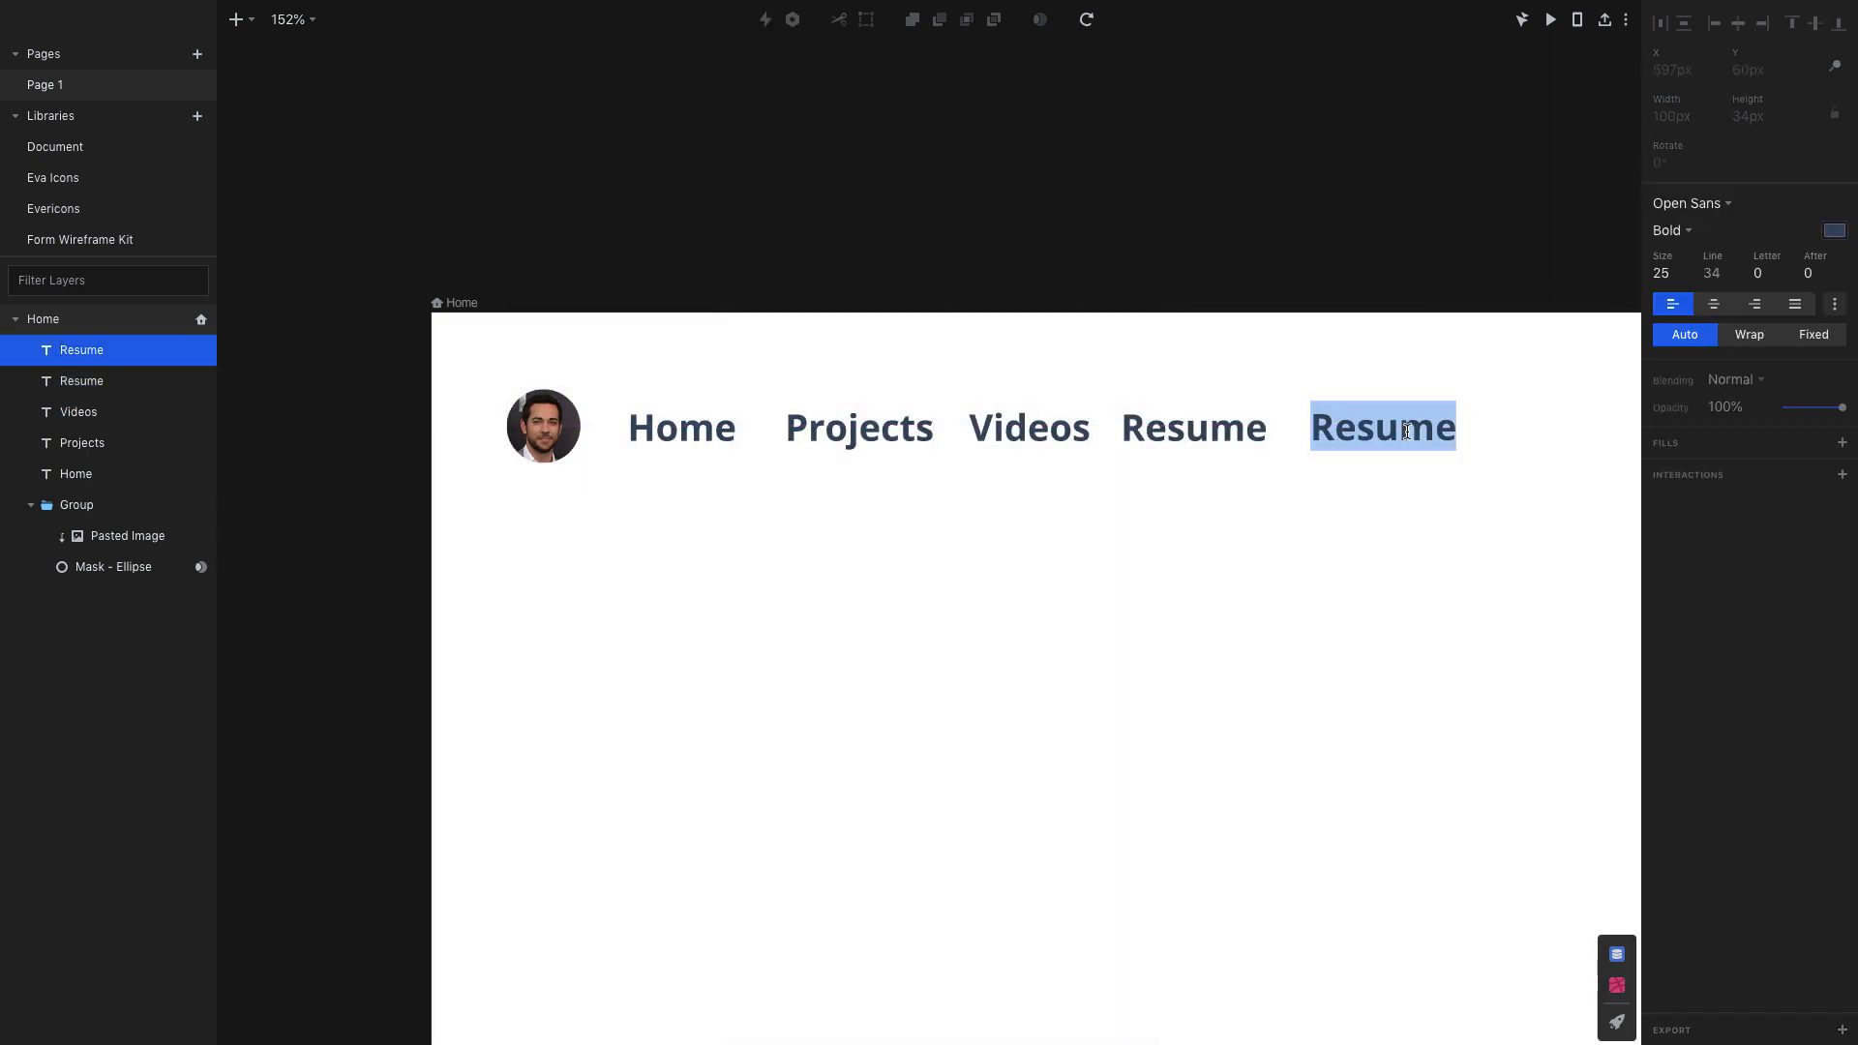
pyautogui.write('About me')
pyautogui.press('Escape')
# - Move the About me text farther right and distribute all five menu texts evenly in the horizontal direction
pyautogui.moveTo(1500, 522); pyautogui.dragTo(646, 385)
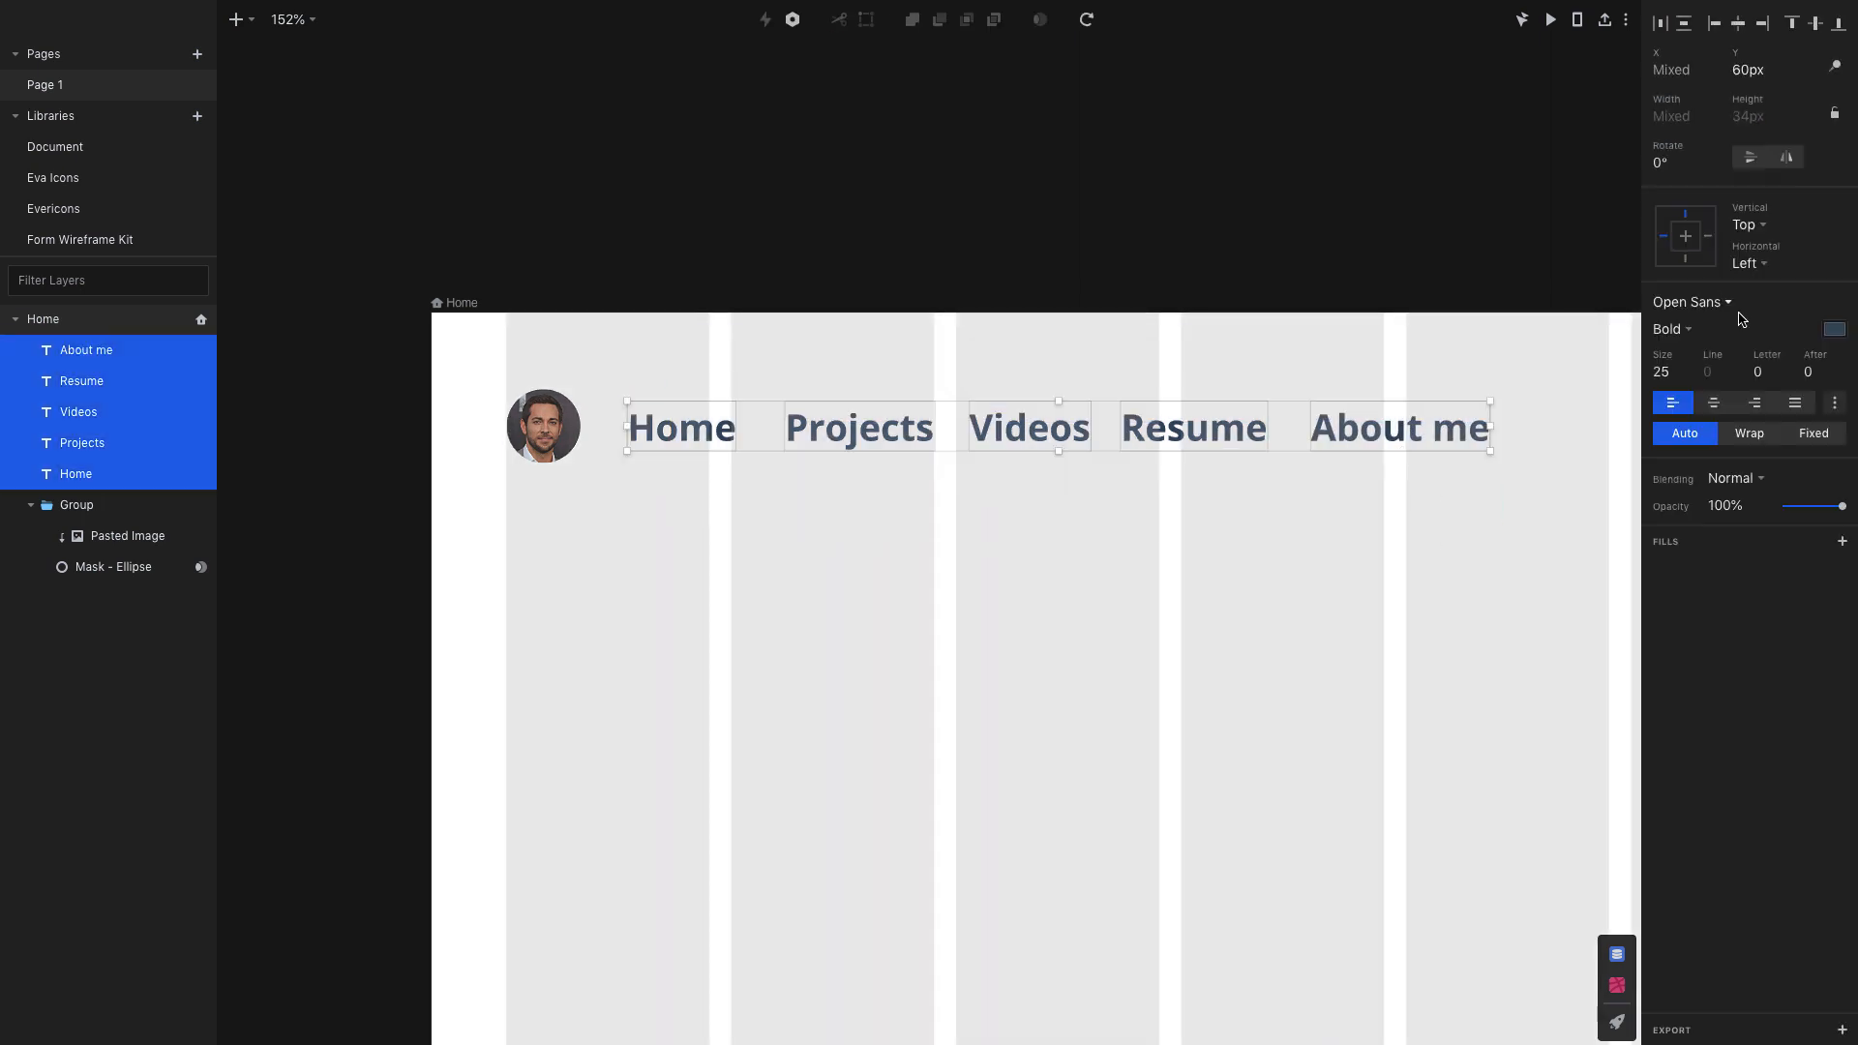
pyautogui.click(1683, 25)
pyautogui.click(1123, 726)
pyautogui.moveTo(1399, 431); pyautogui.dragTo(1495, 431)
pyautogui.moveTo(1573, 560); pyautogui.dragTo(707, 395)
pyautogui.click(1662, 23)
pyautogui.click(1227, 535)
# - Change the text color of all five menu items to a muted blue, about #6082A6
pyautogui.hscroll(2, 1227, 534)
pyautogui.scroll(-4, 1227, 534)
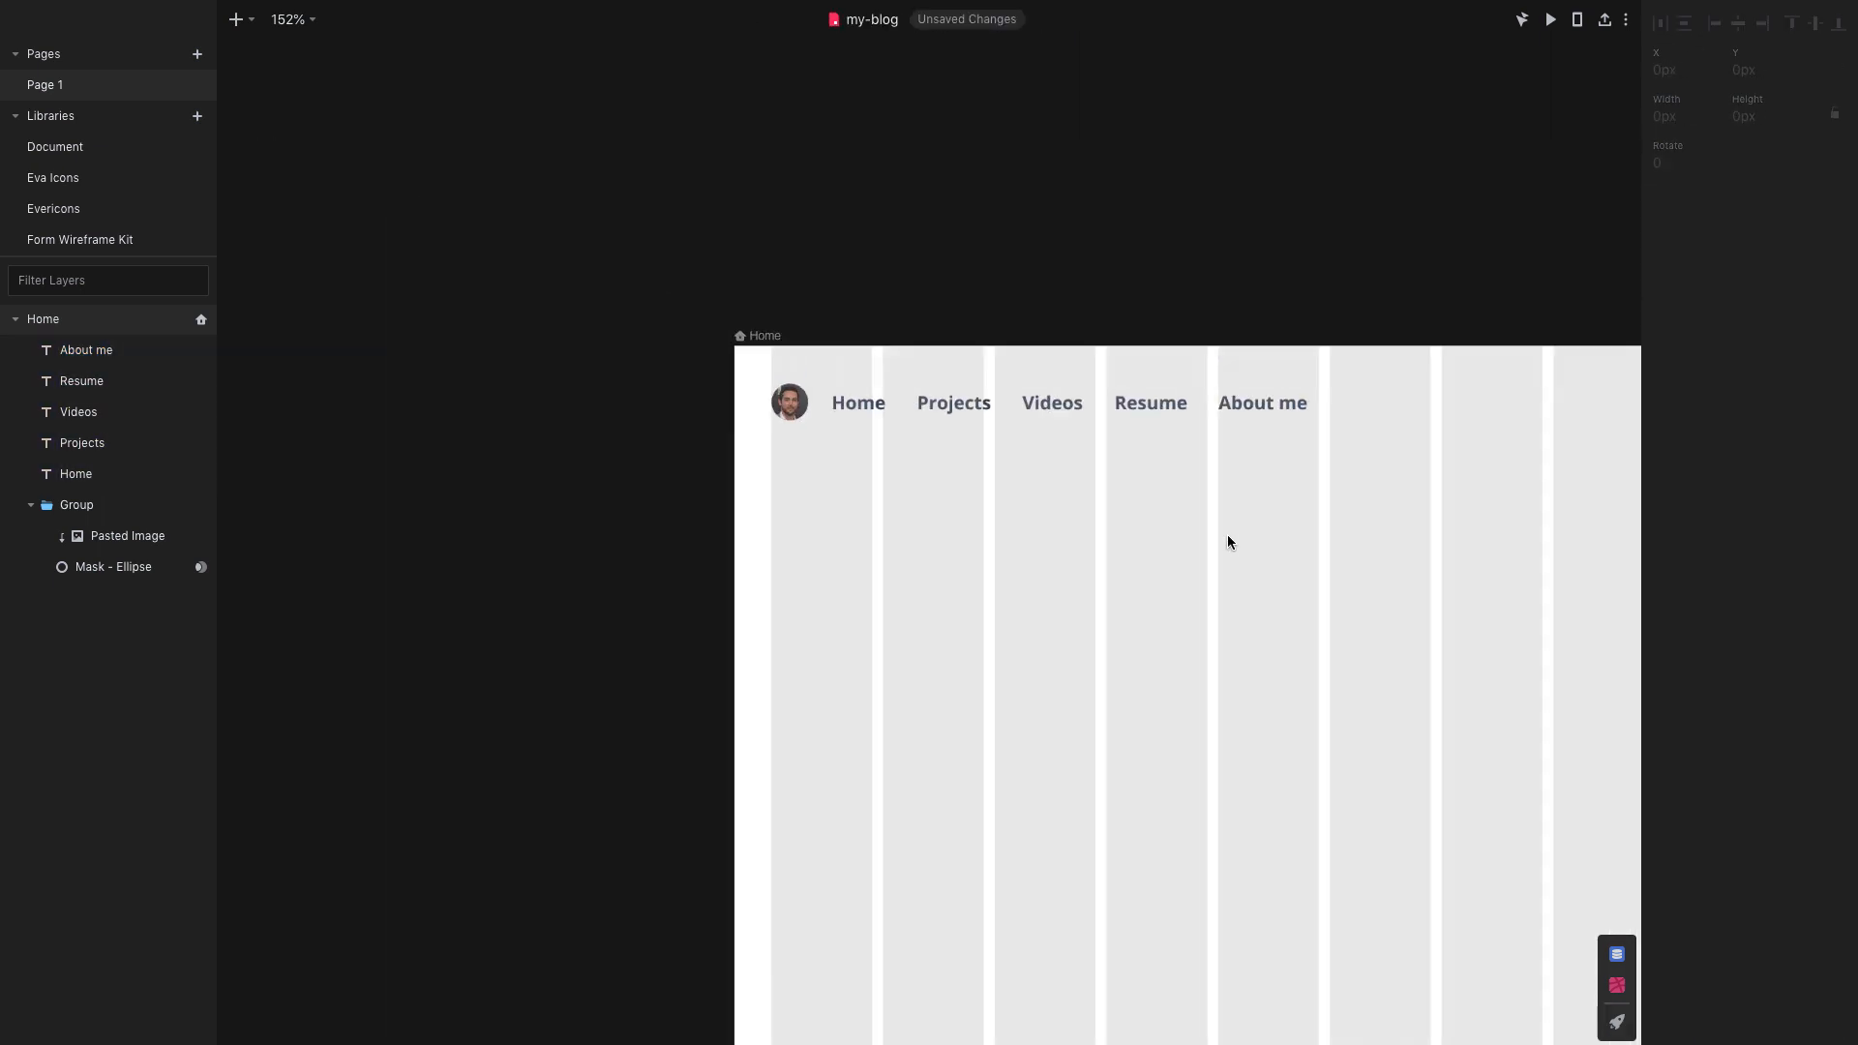
pyautogui.scroll(-3, 1227, 534)
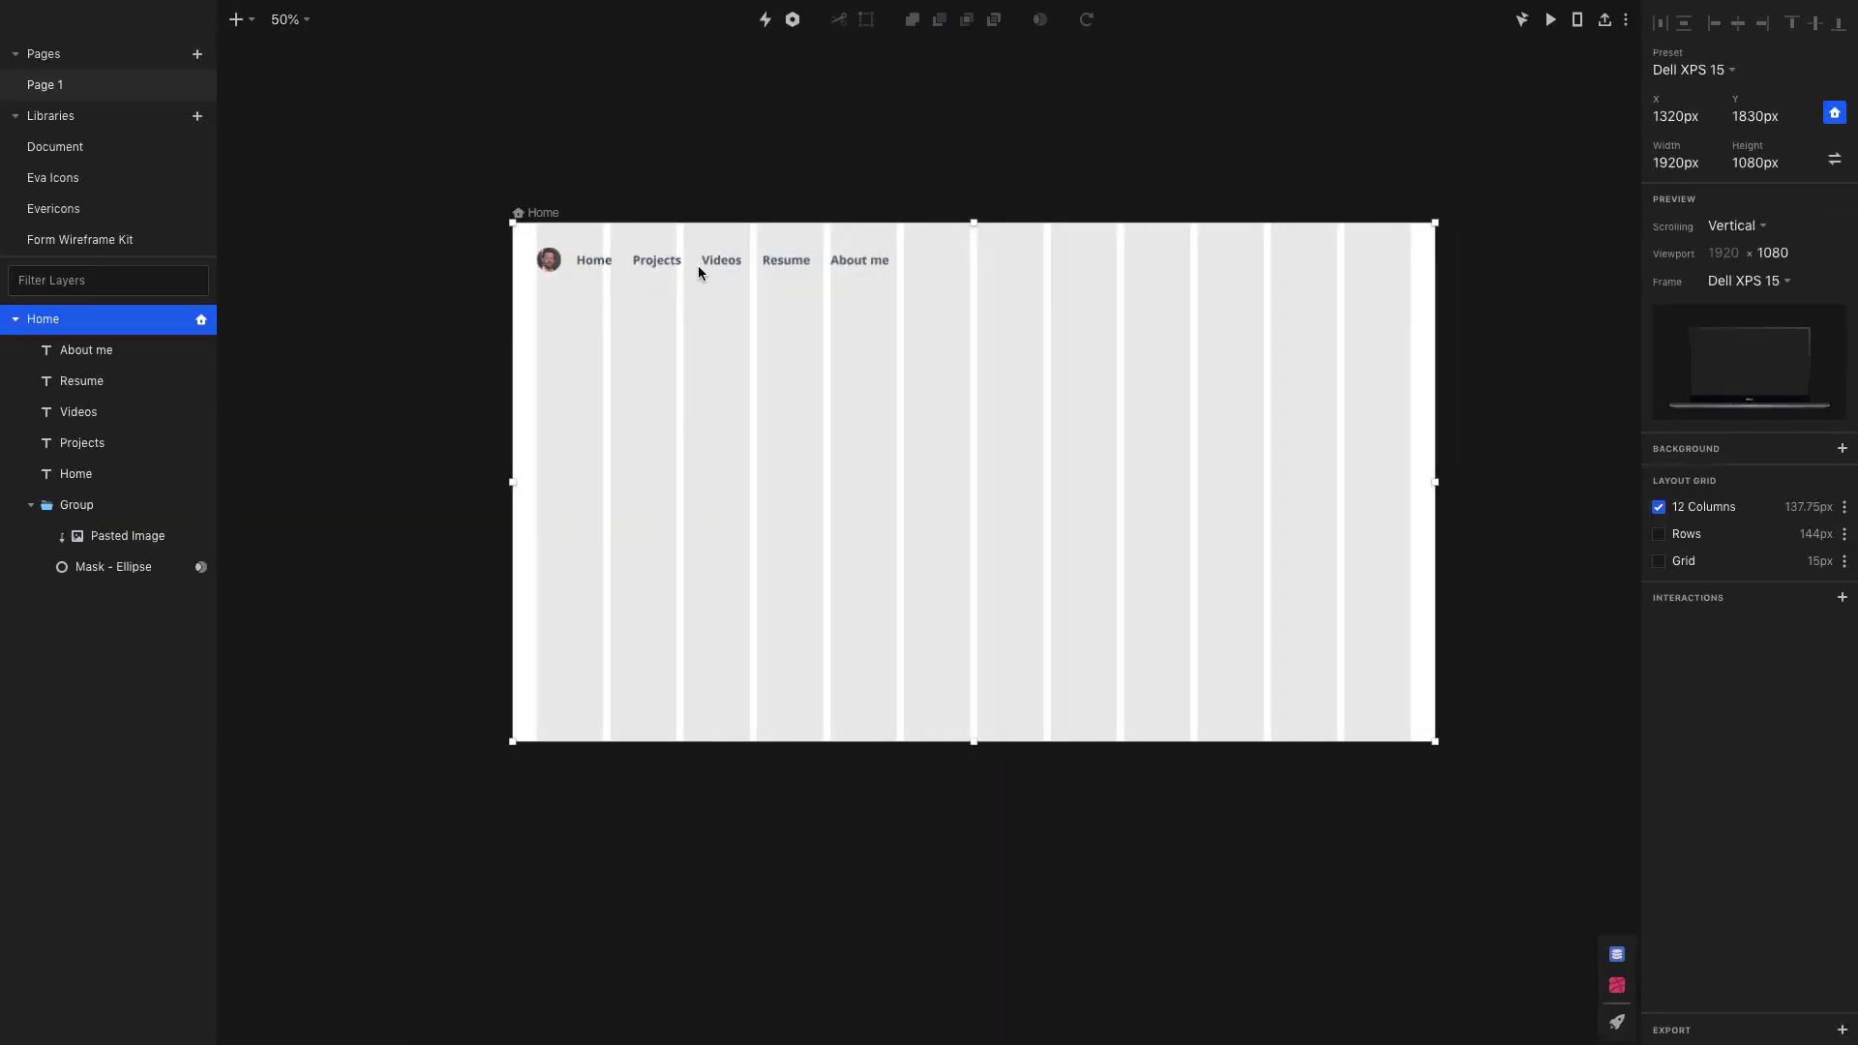
pyautogui.moveTo(868, 280); pyautogui.dragTo(779, 282)
pyautogui.click(503, 263)
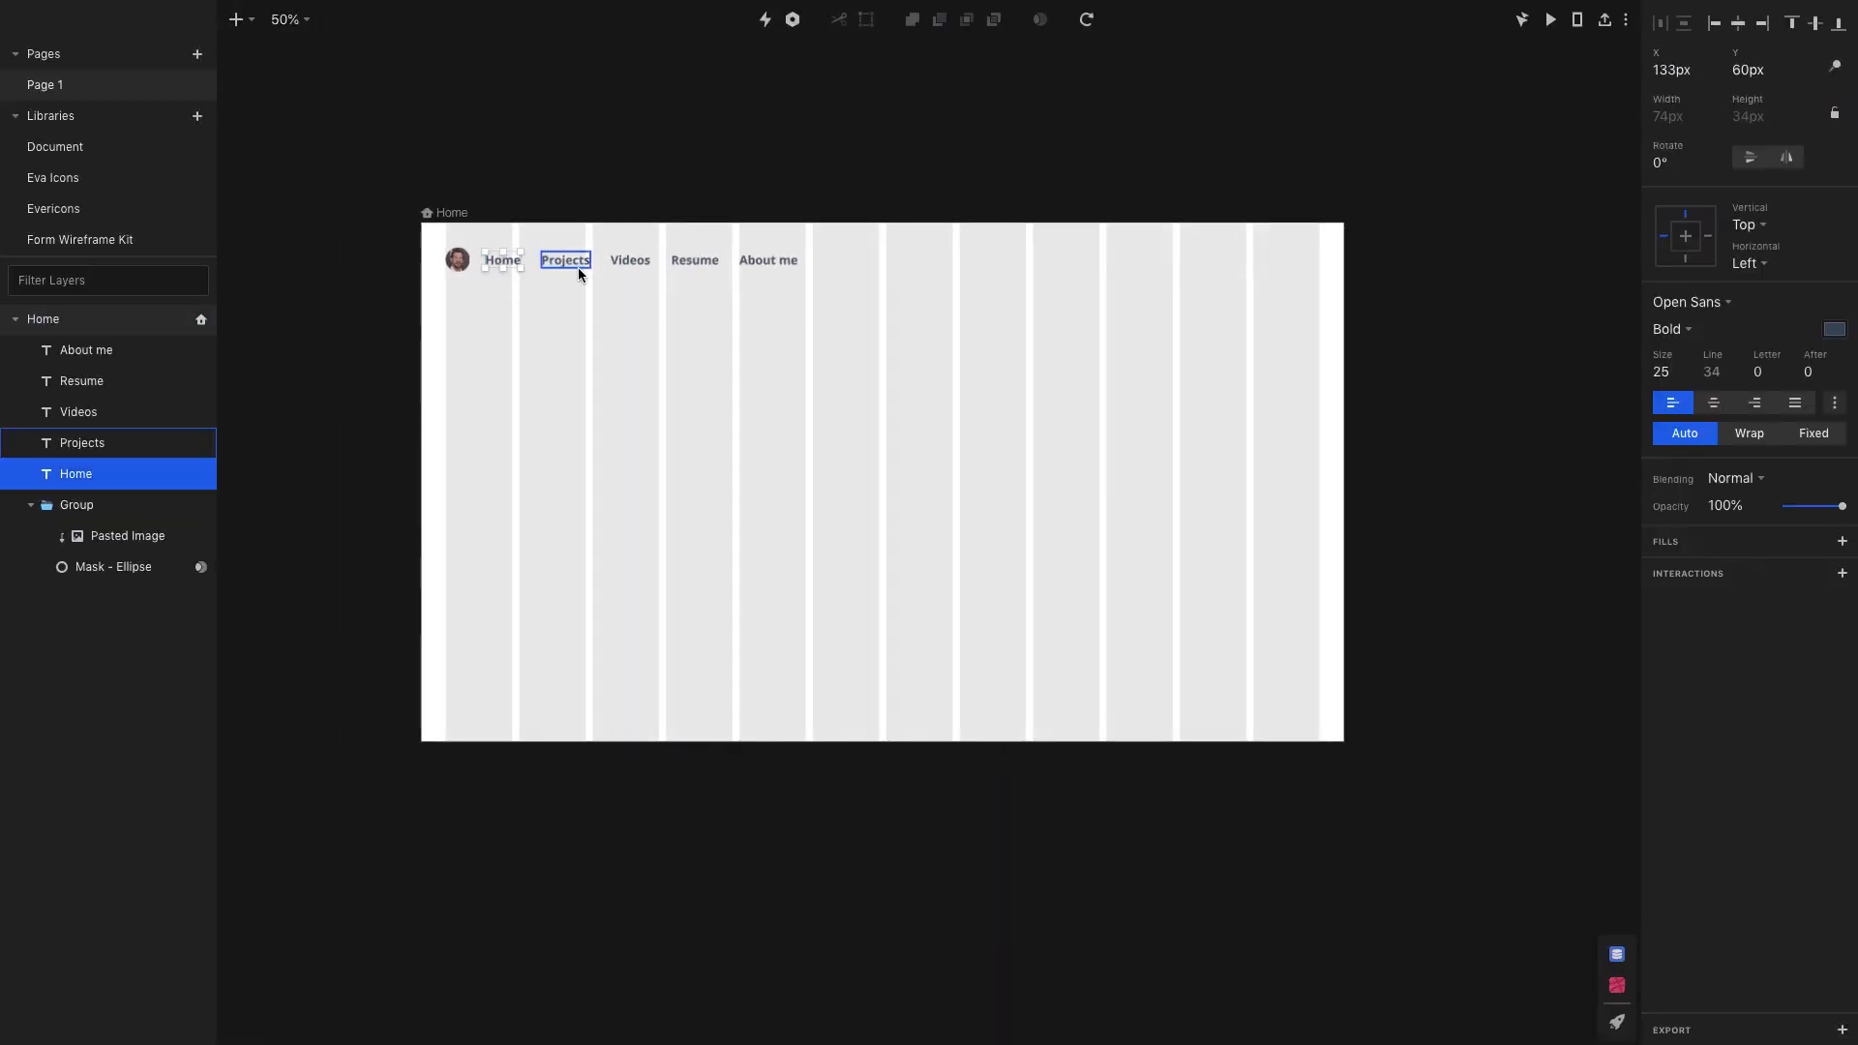
pyautogui.moveTo(484, 242); pyautogui.dragTo(886, 292)
pyautogui.click(1834, 329)
pyautogui.click(1721, 421)
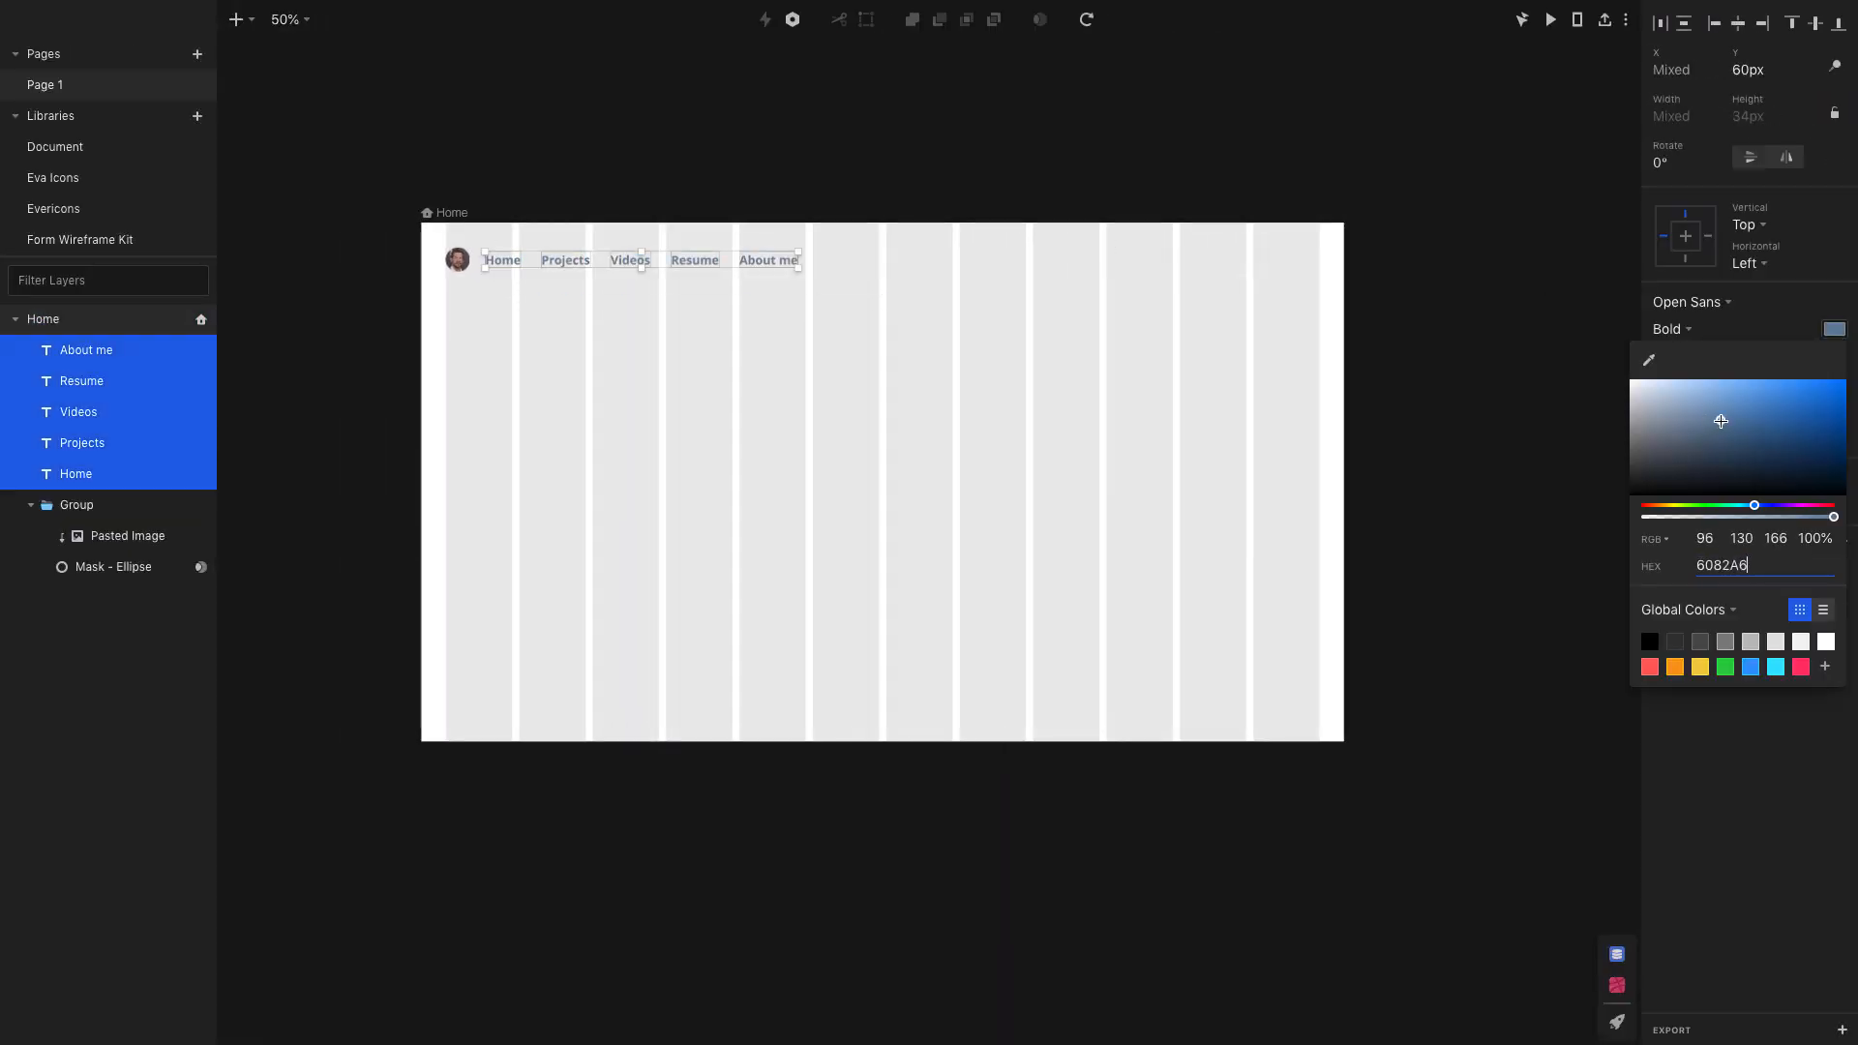
pyautogui.click(1281, 474)
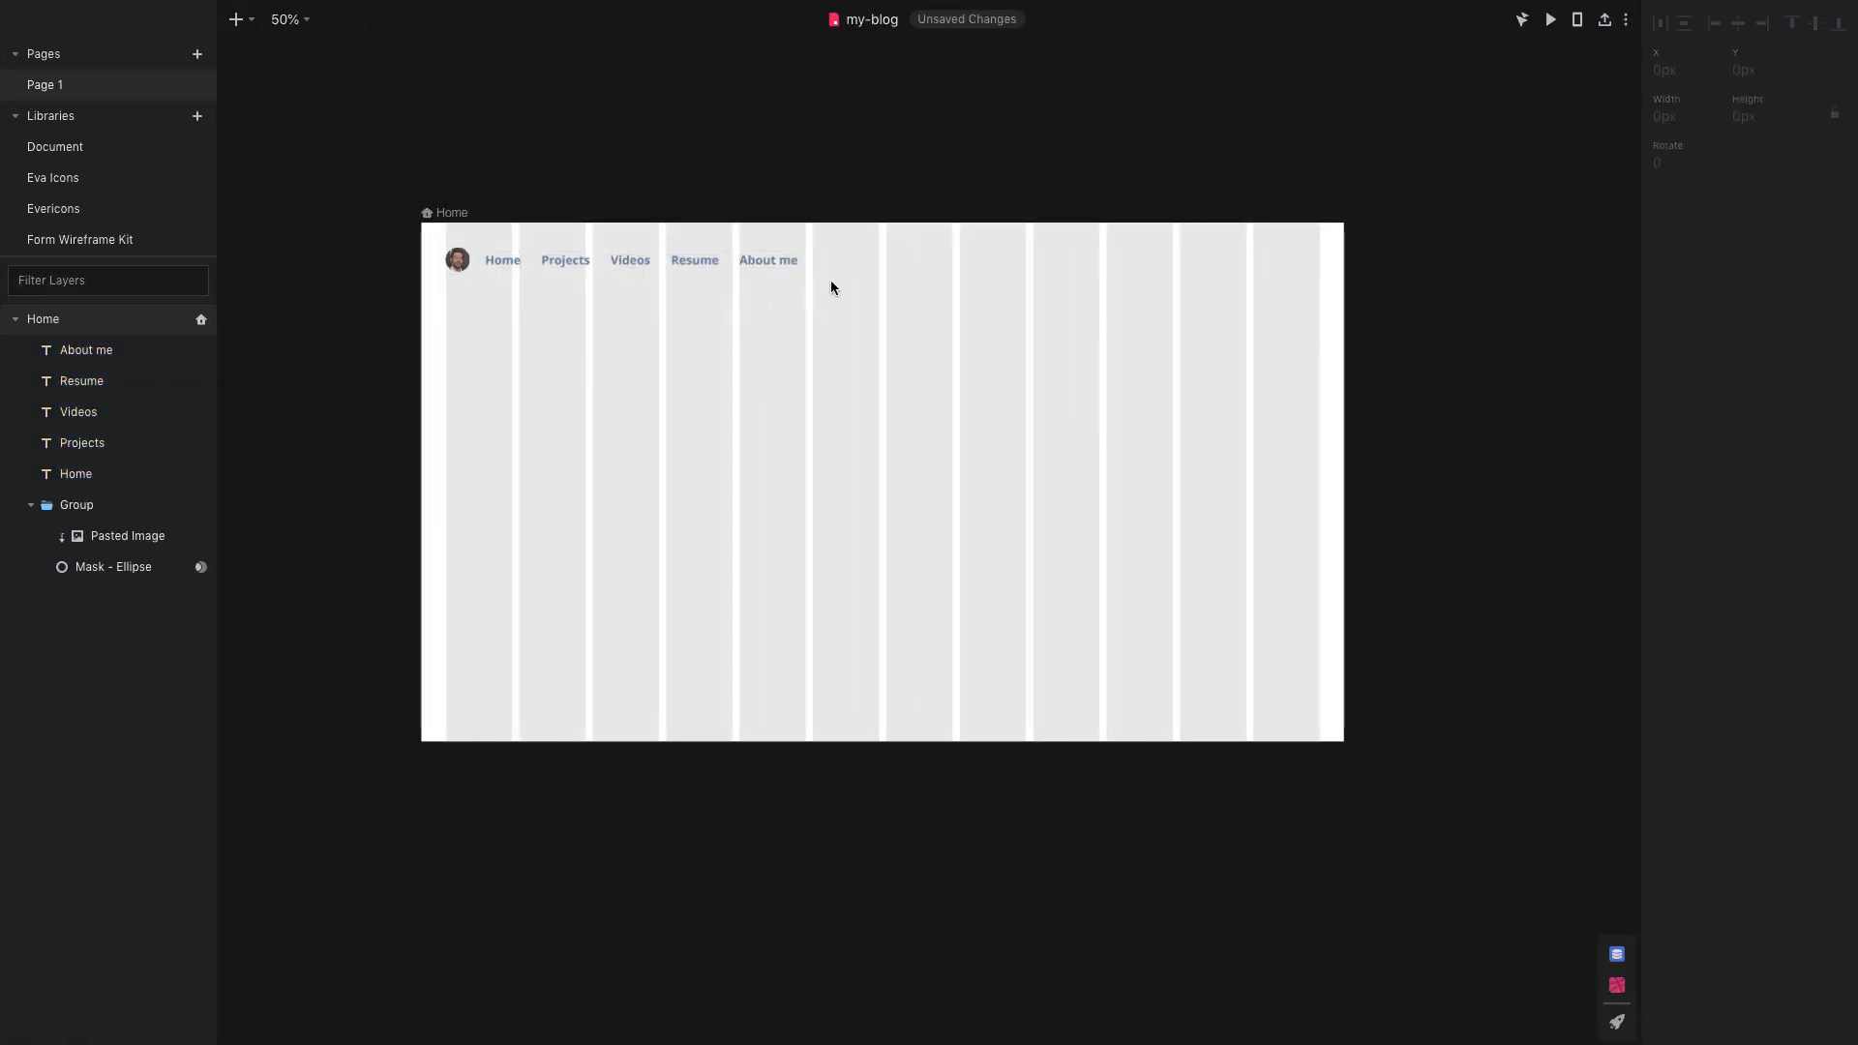
# - Align the avatar and the five menu texts with each other on their vertical middle
pyautogui.moveTo(830, 287); pyautogui.dragTo(502, 247)
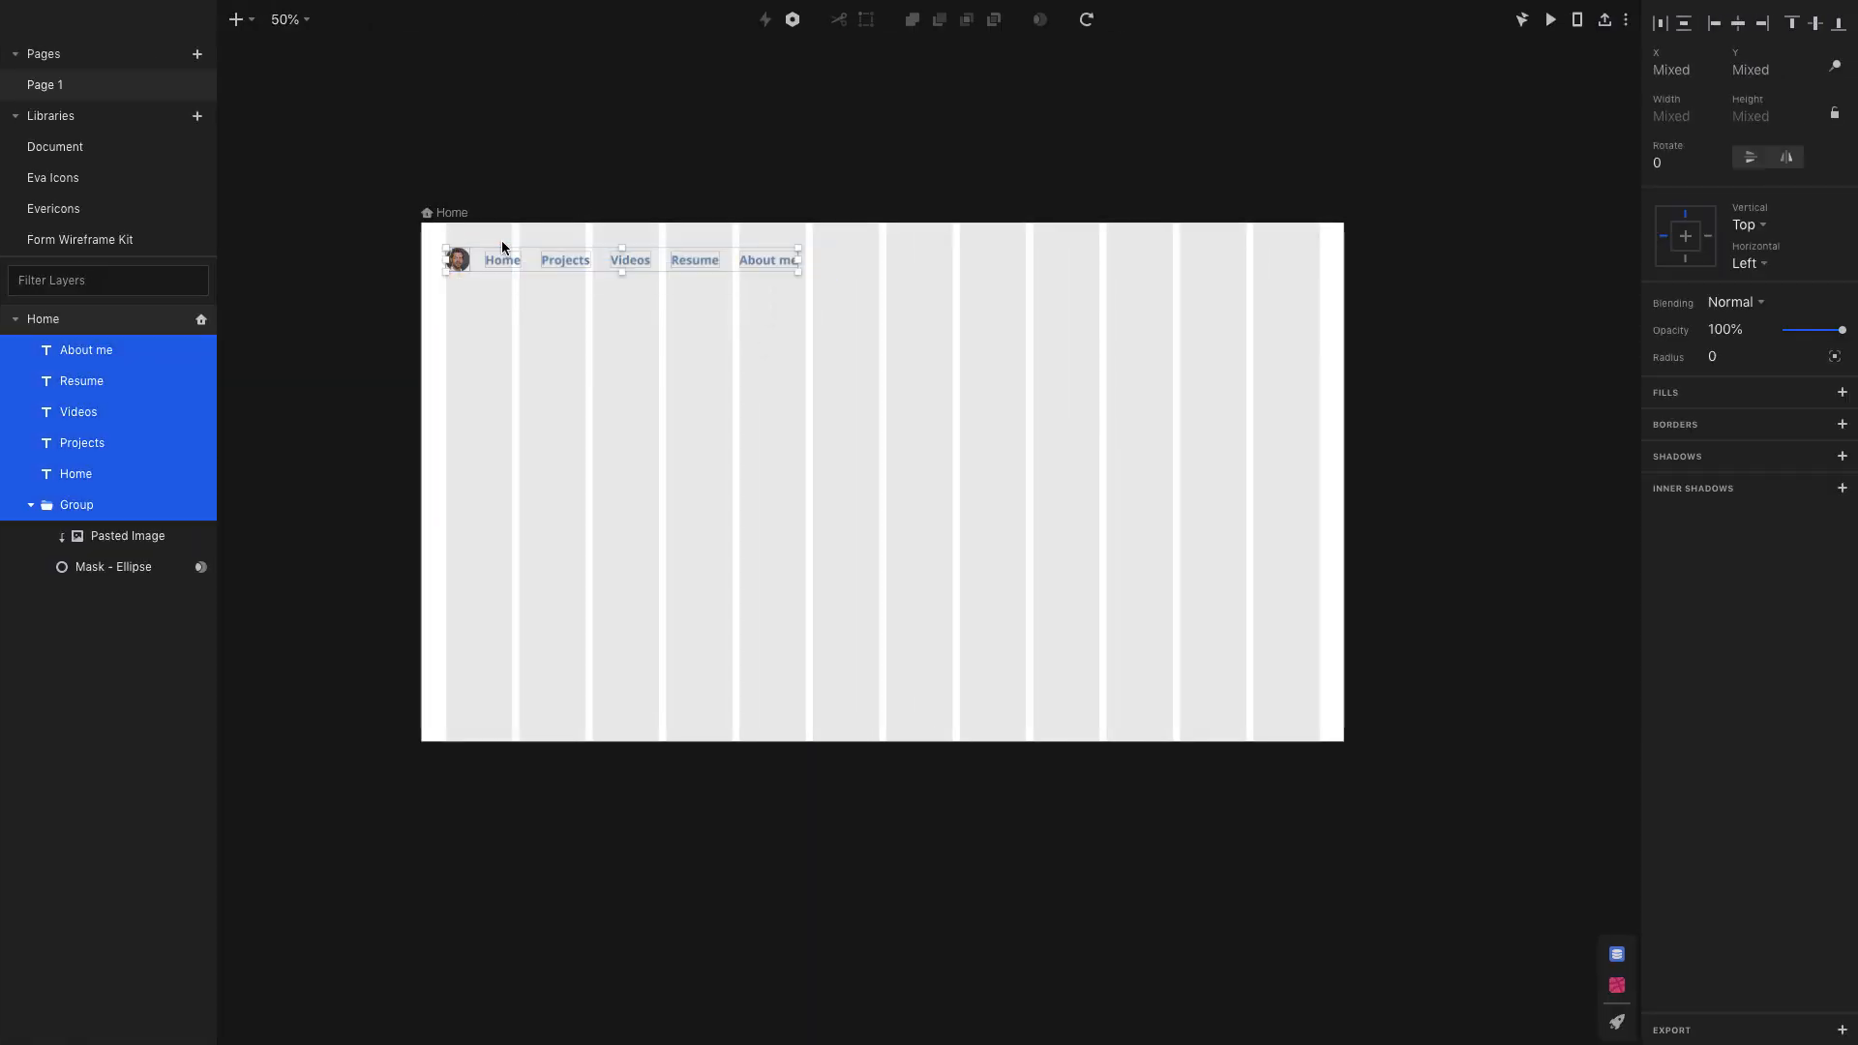
pyautogui.click(1685, 26)
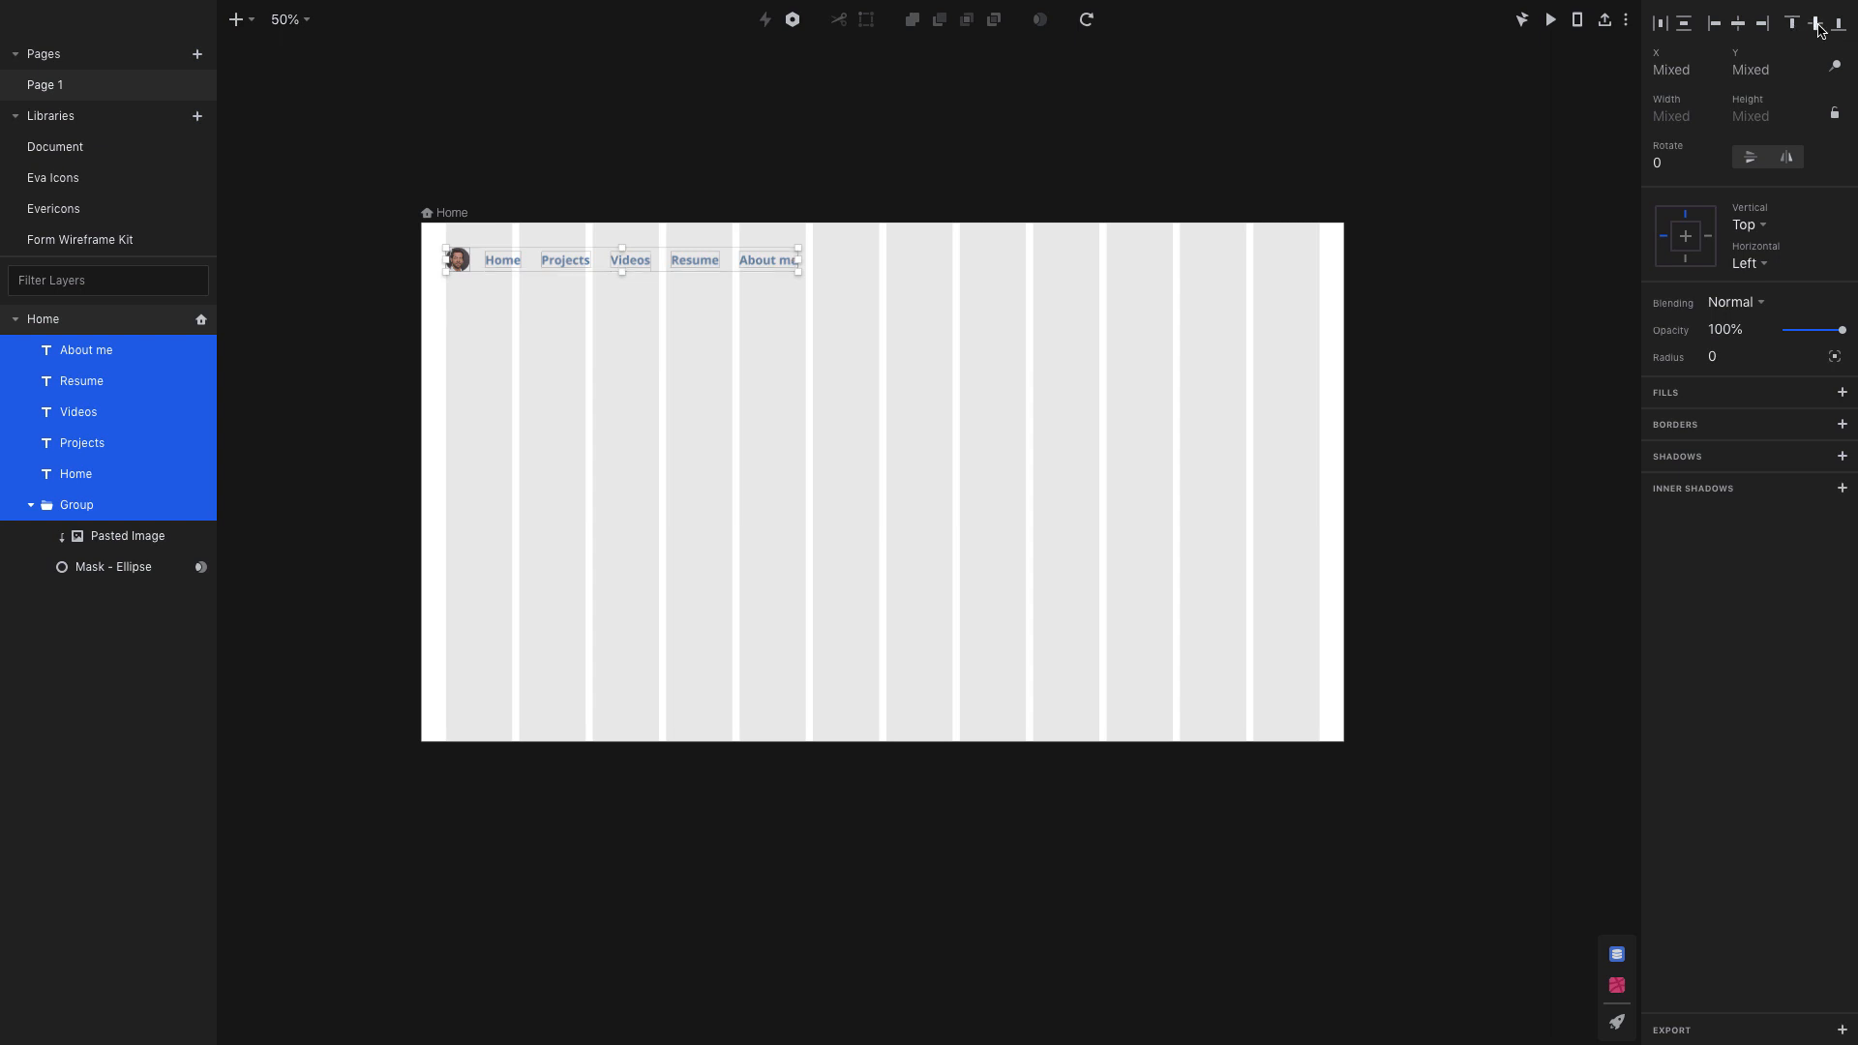
pyautogui.click(1122, 261)
pyautogui.click(511, 262)
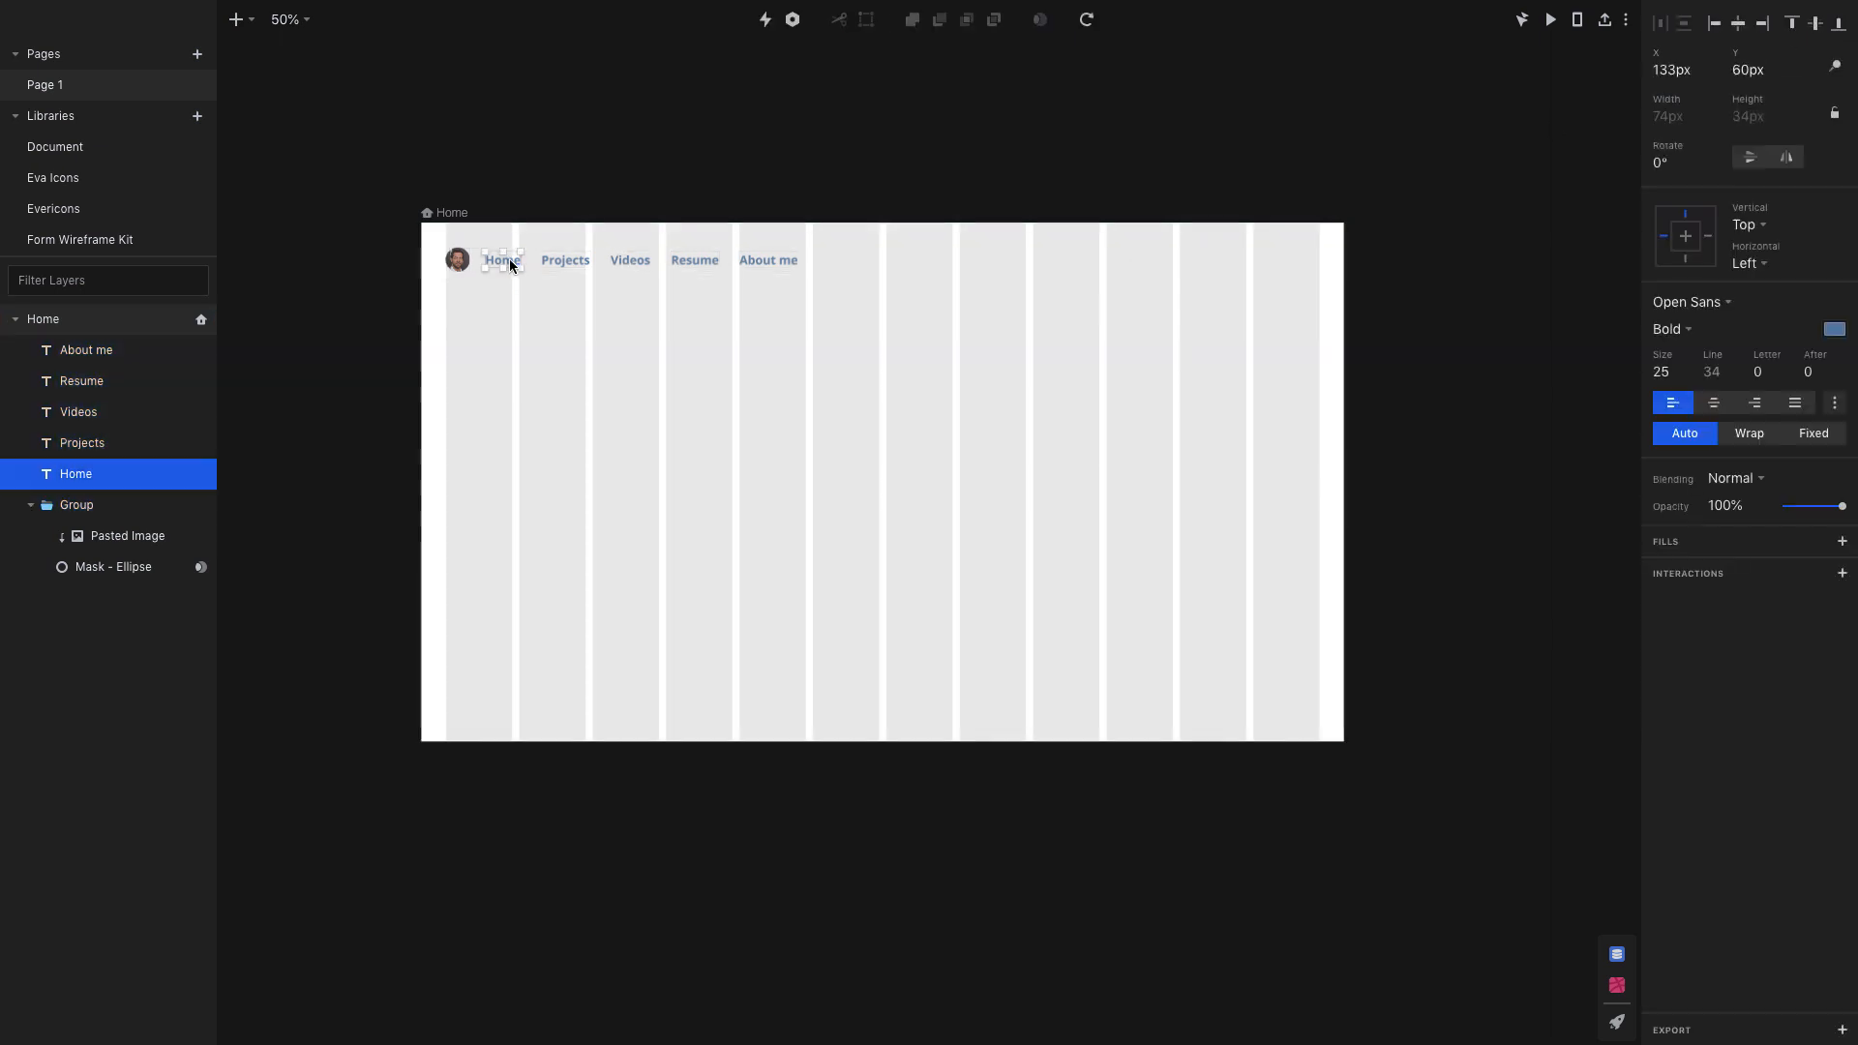
pyautogui.click(522, 298)
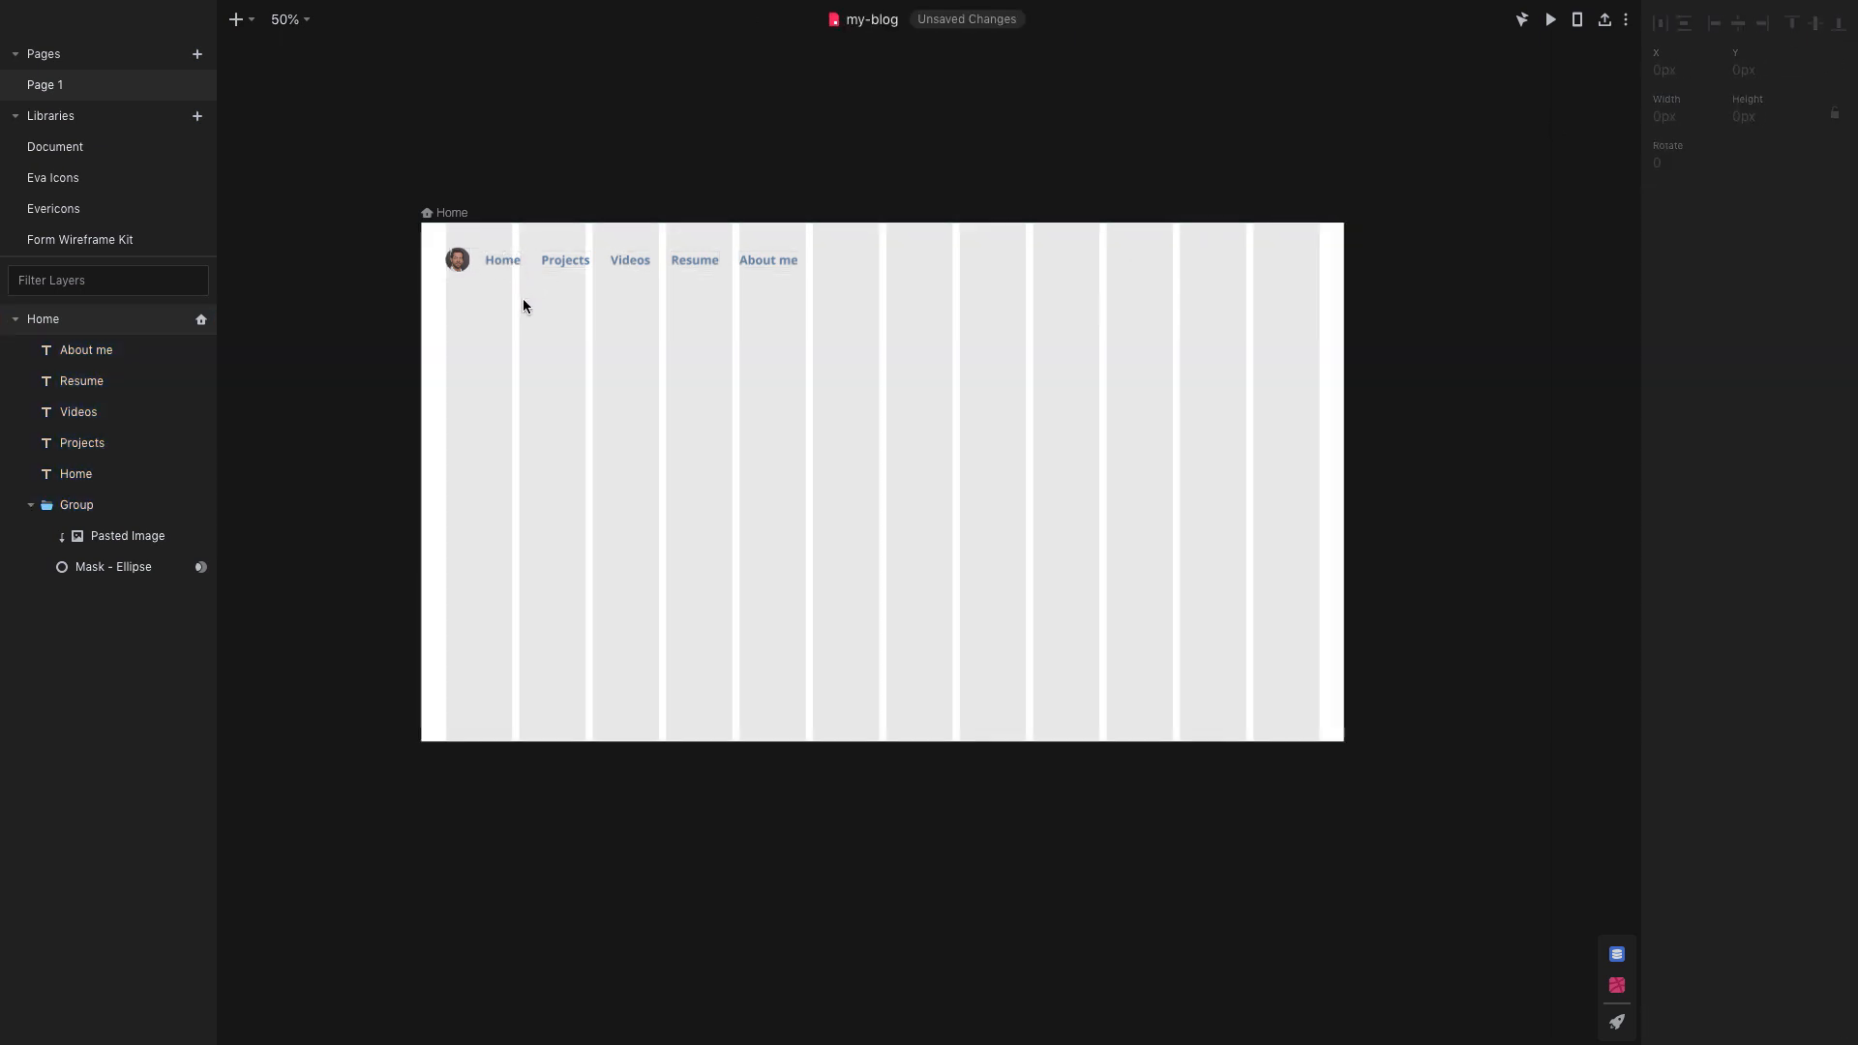
# - Set the font size of the five menu texts to 20 and check the header in the full-screen preview
pyautogui.hotkey('ctrl', 'Left')
pyautogui.hotkey('ctrl', 'Right')
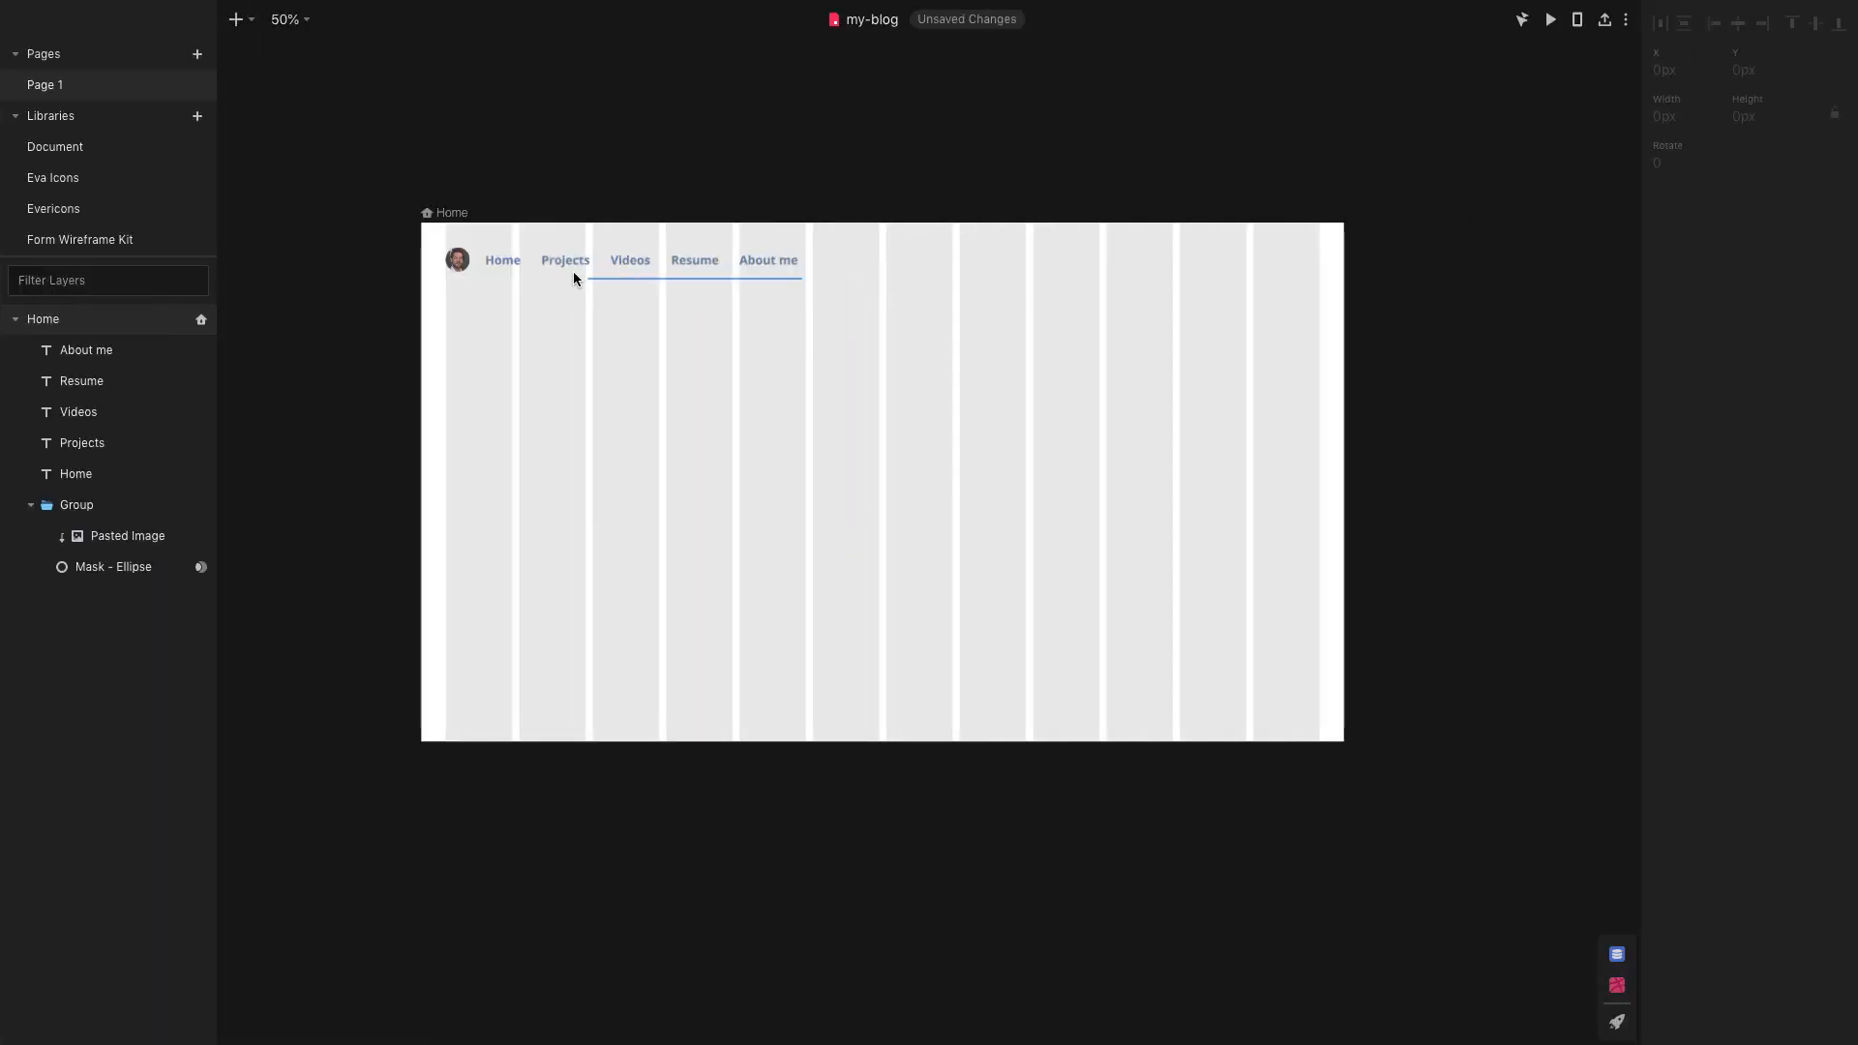
pyautogui.click(1140, 373)
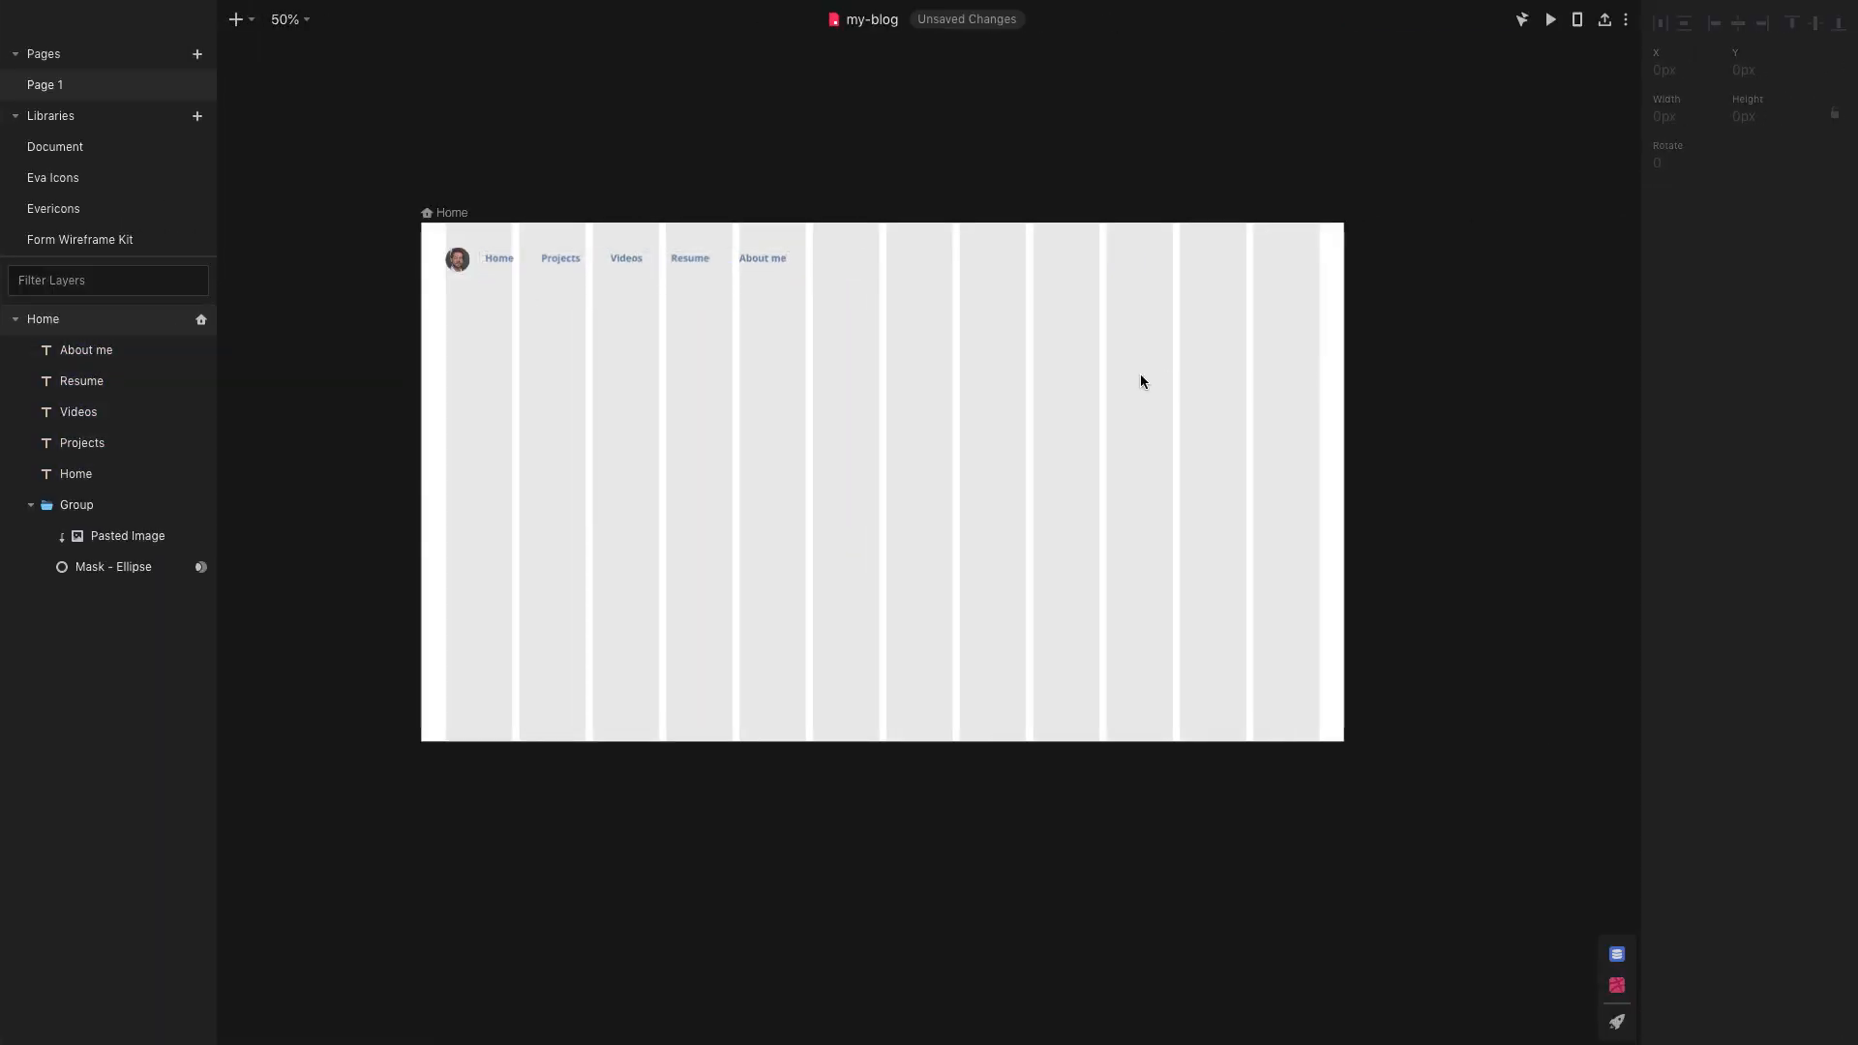
pyautogui.hotkey('ctrl', 'Left')
pyautogui.hotkey('ctrl', 'Right')
# - Duplicate the Home text below the avatar and change the copy to "Latest Videos on YouTube"
pyautogui.click(497, 257)
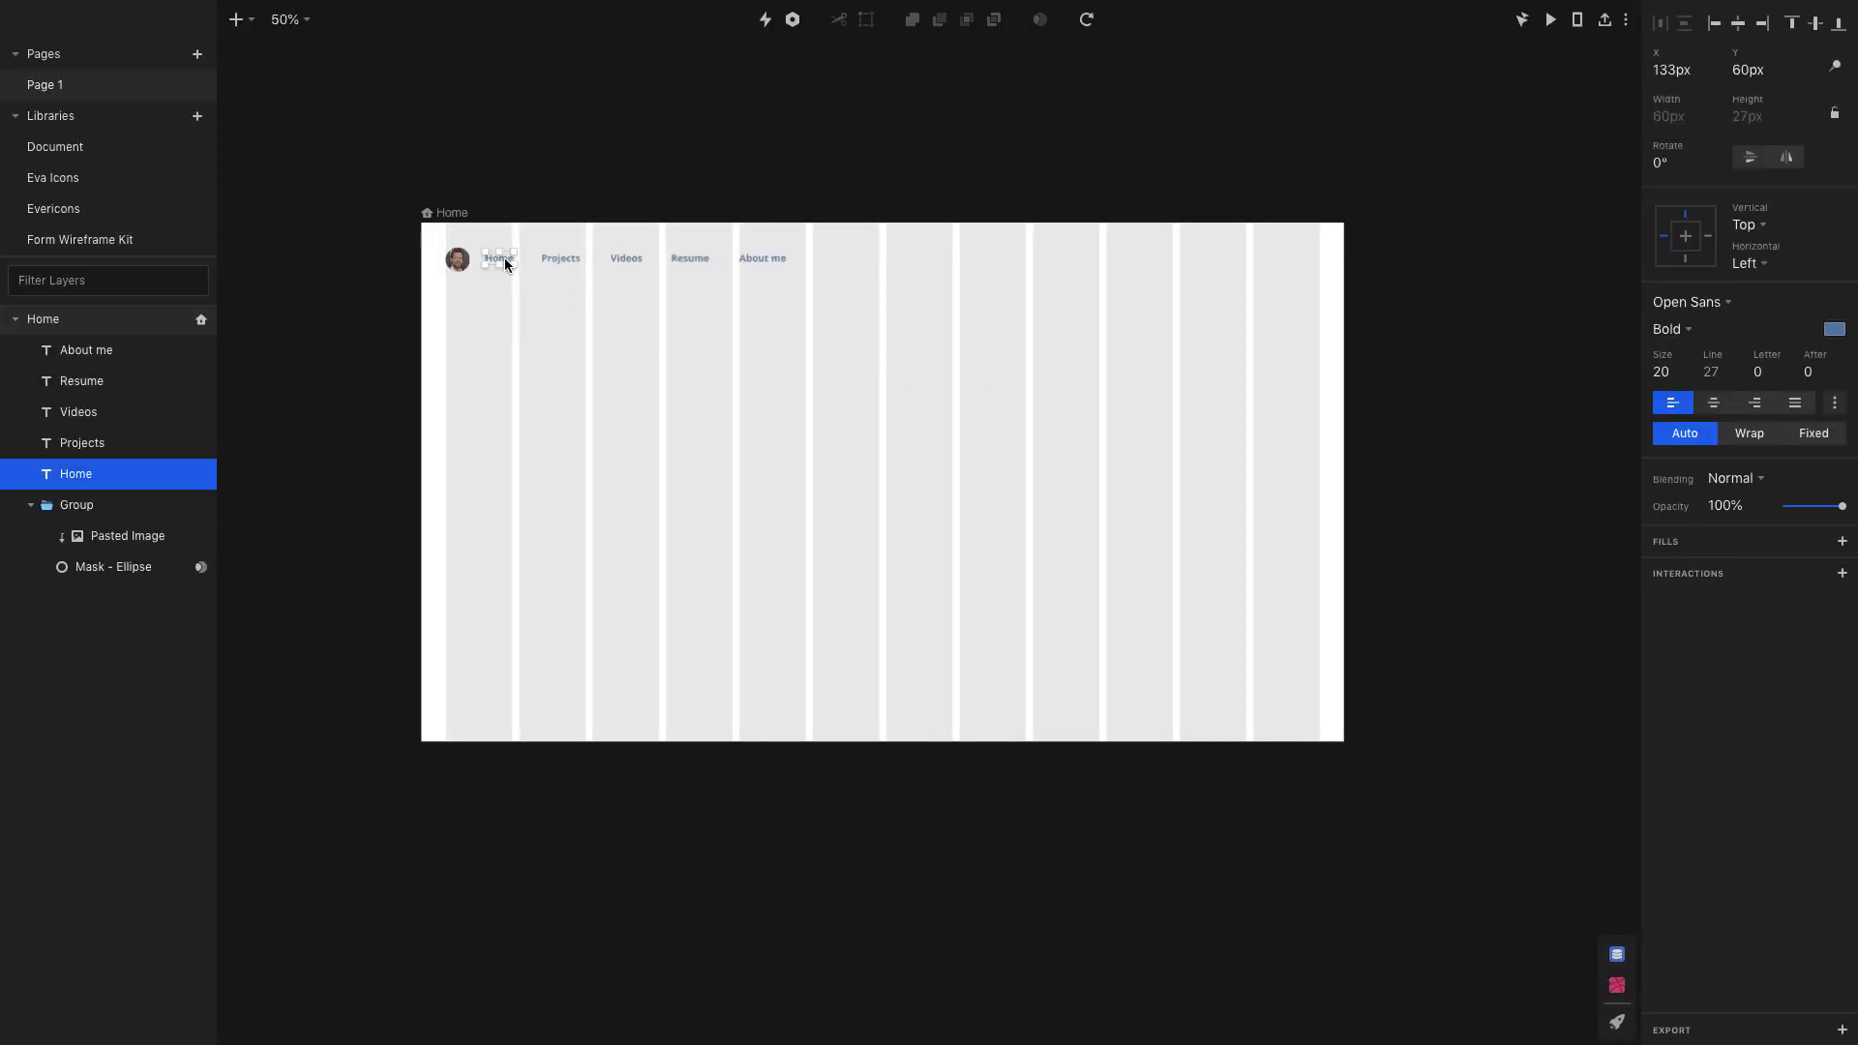
pyautogui.moveTo(497, 258); pyautogui.dragTo(467, 319)
pyautogui.doubleClick(467, 319)
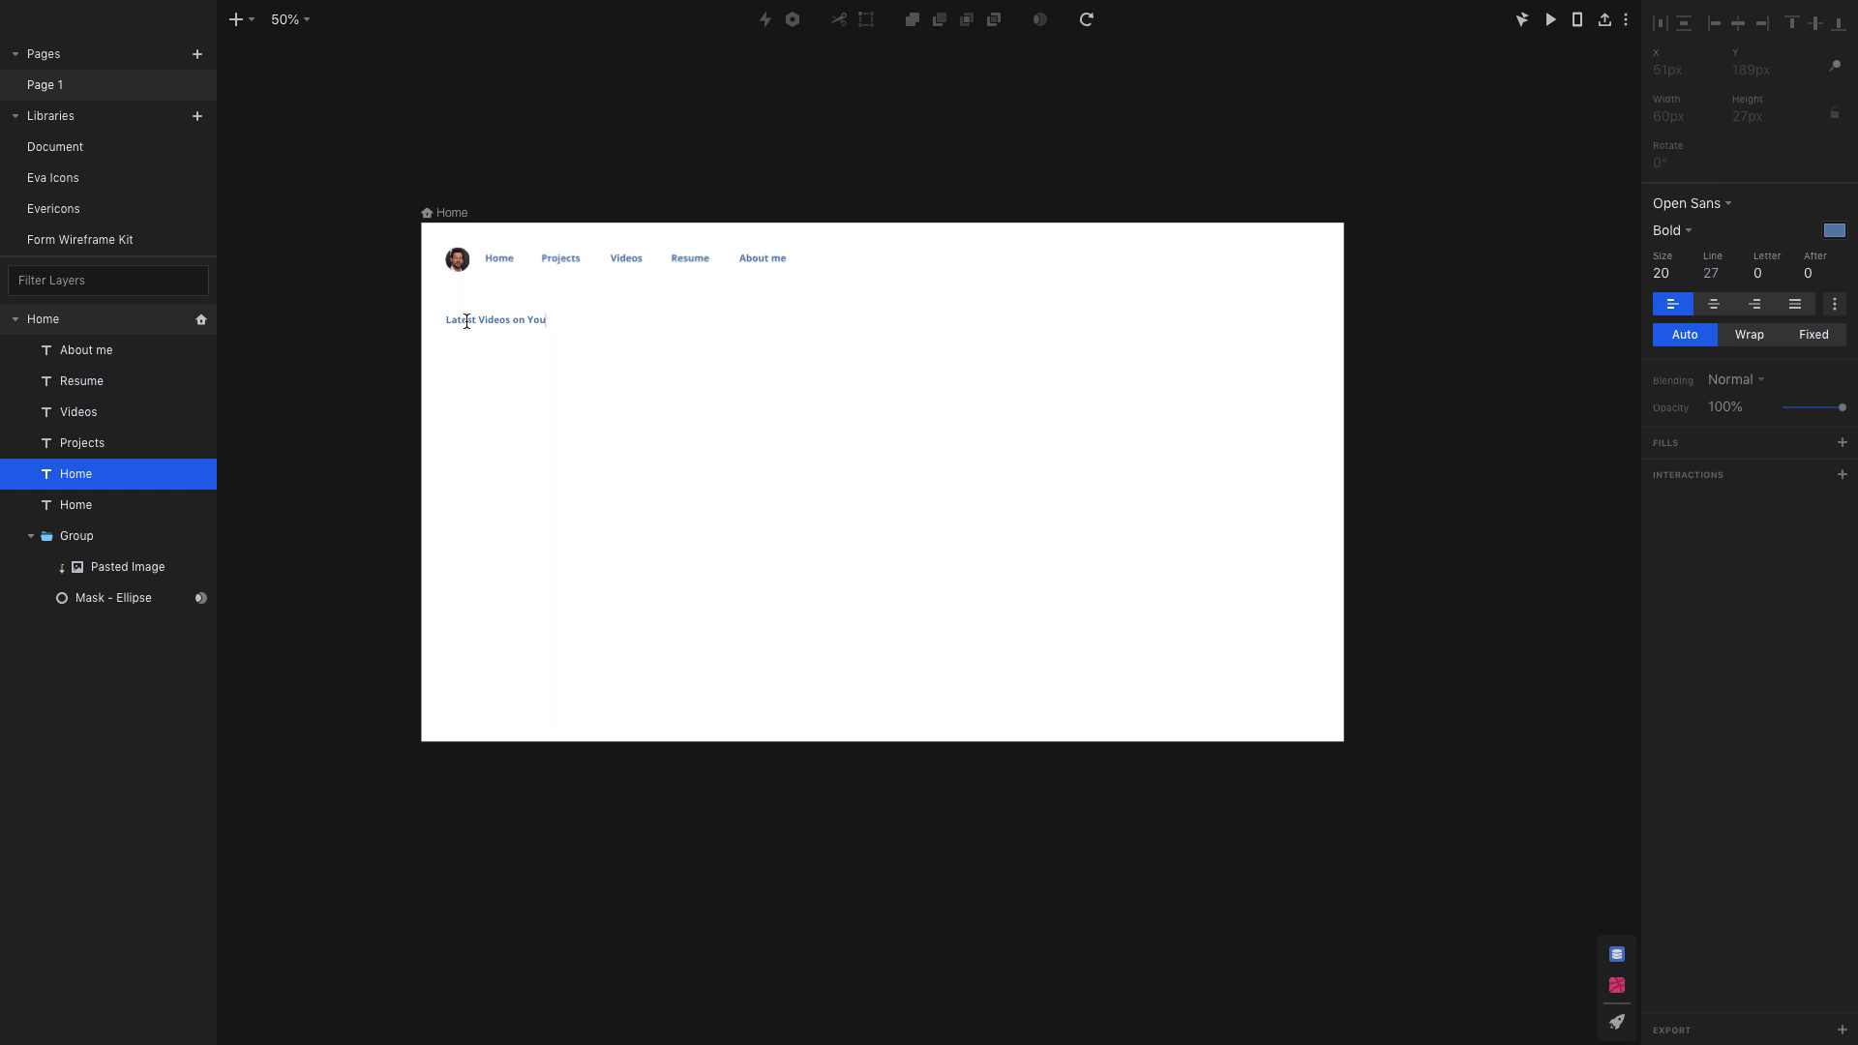
pyautogui.write('Latest Videos on YouTube')
pyautogui.press('Escape')
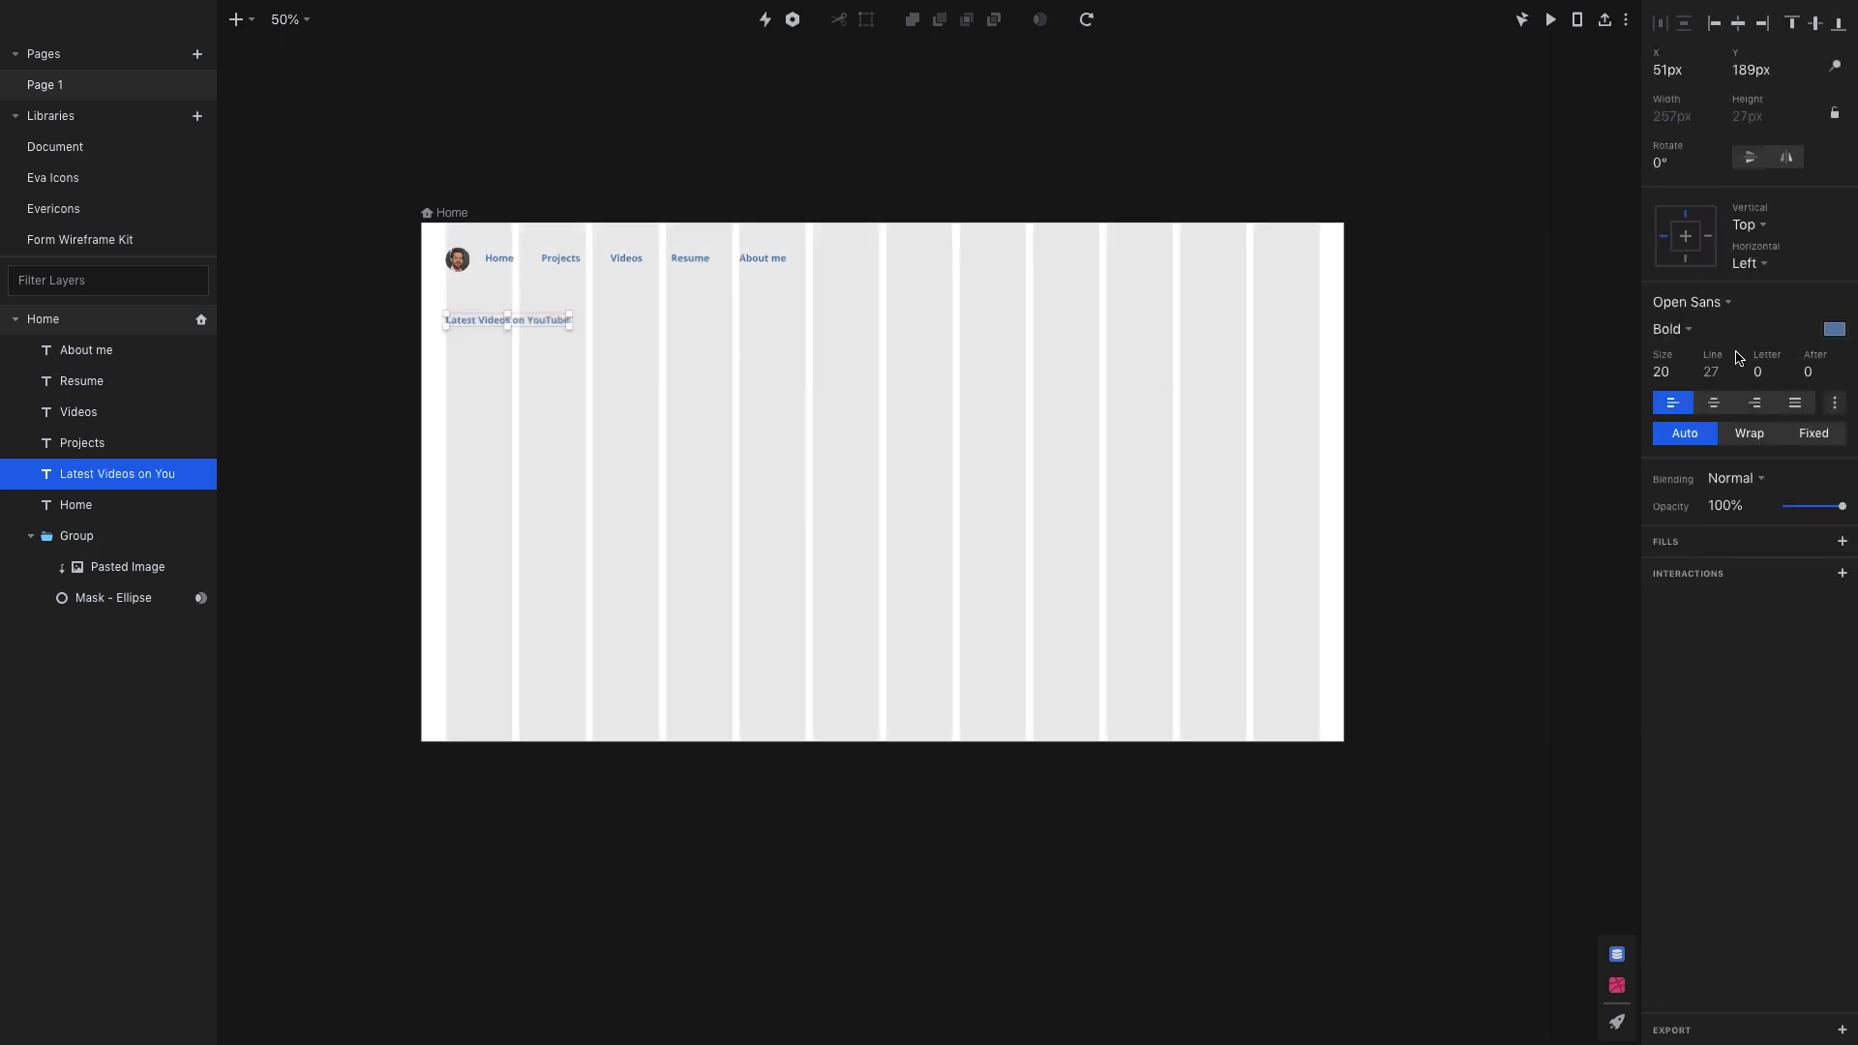
# - Set the "Latest Videos on YouTube" heading to dark gray with font size 30
pyautogui.click(1834, 329)
pyautogui.click(1633, 457)
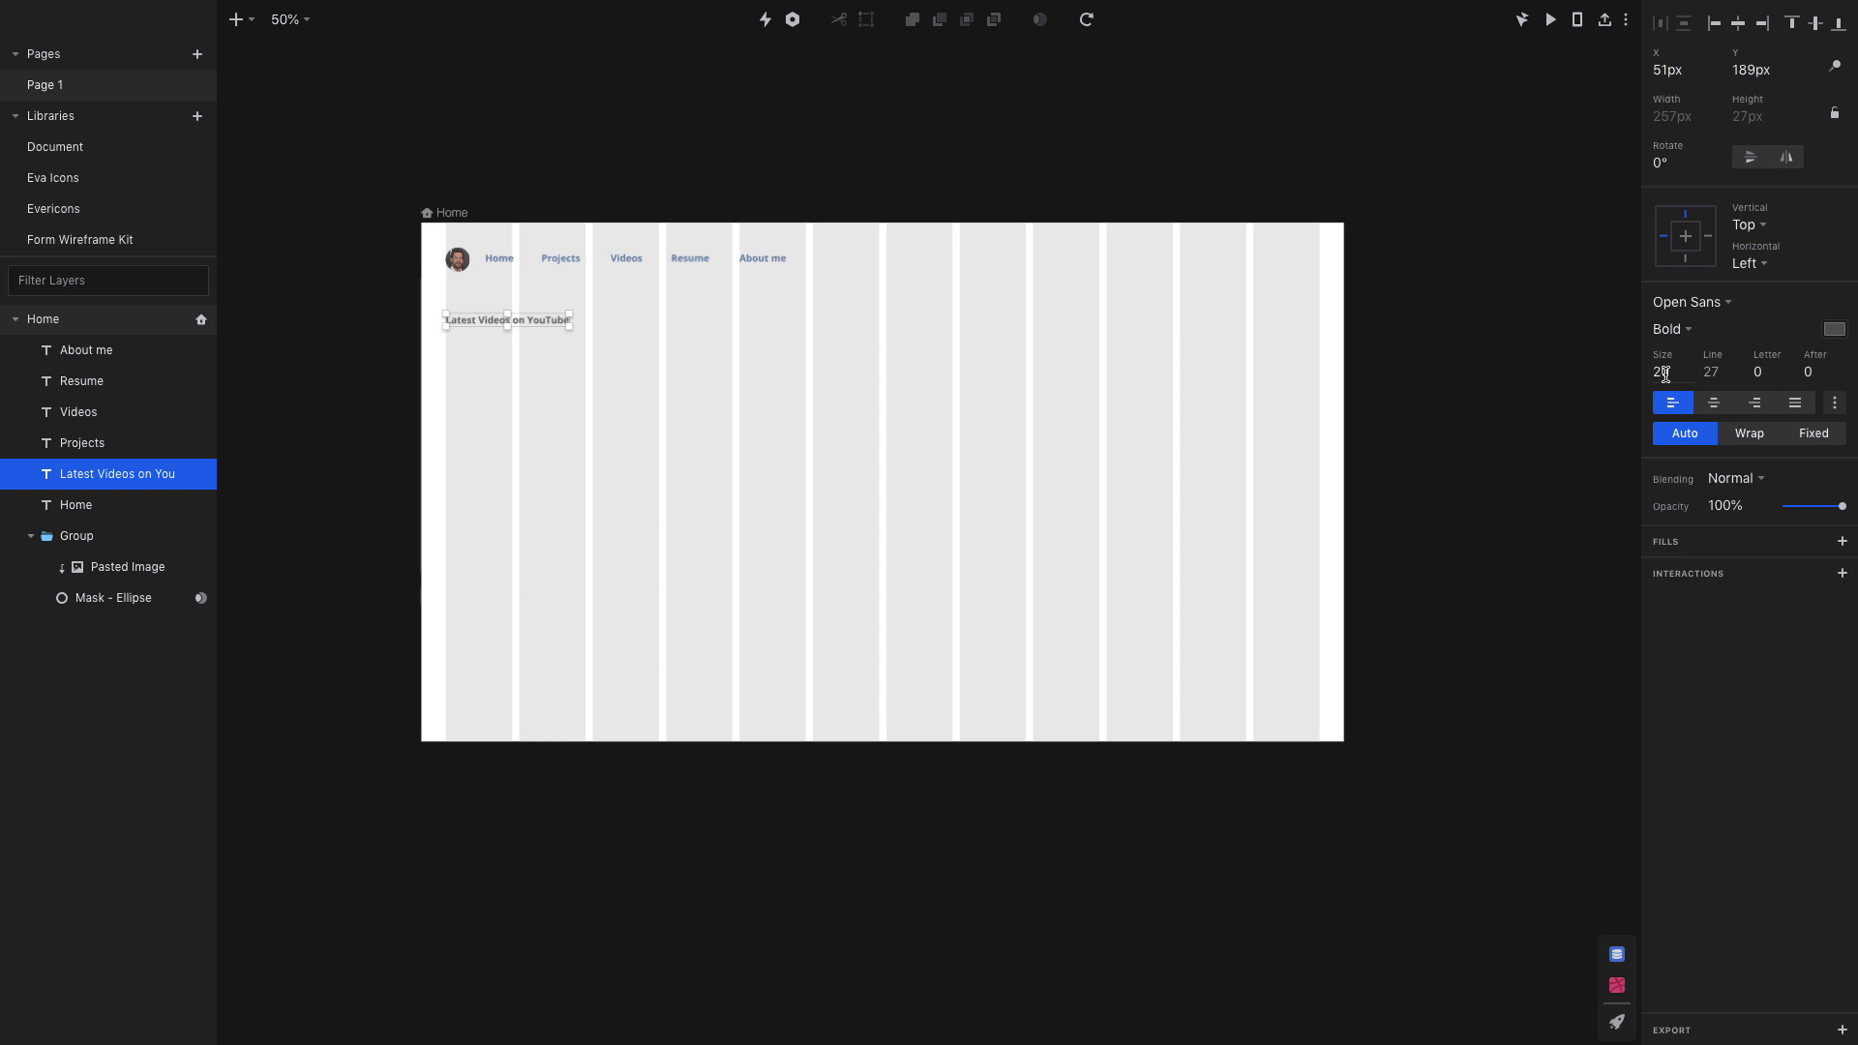
pyautogui.write('39')
pyautogui.click(680, 361)
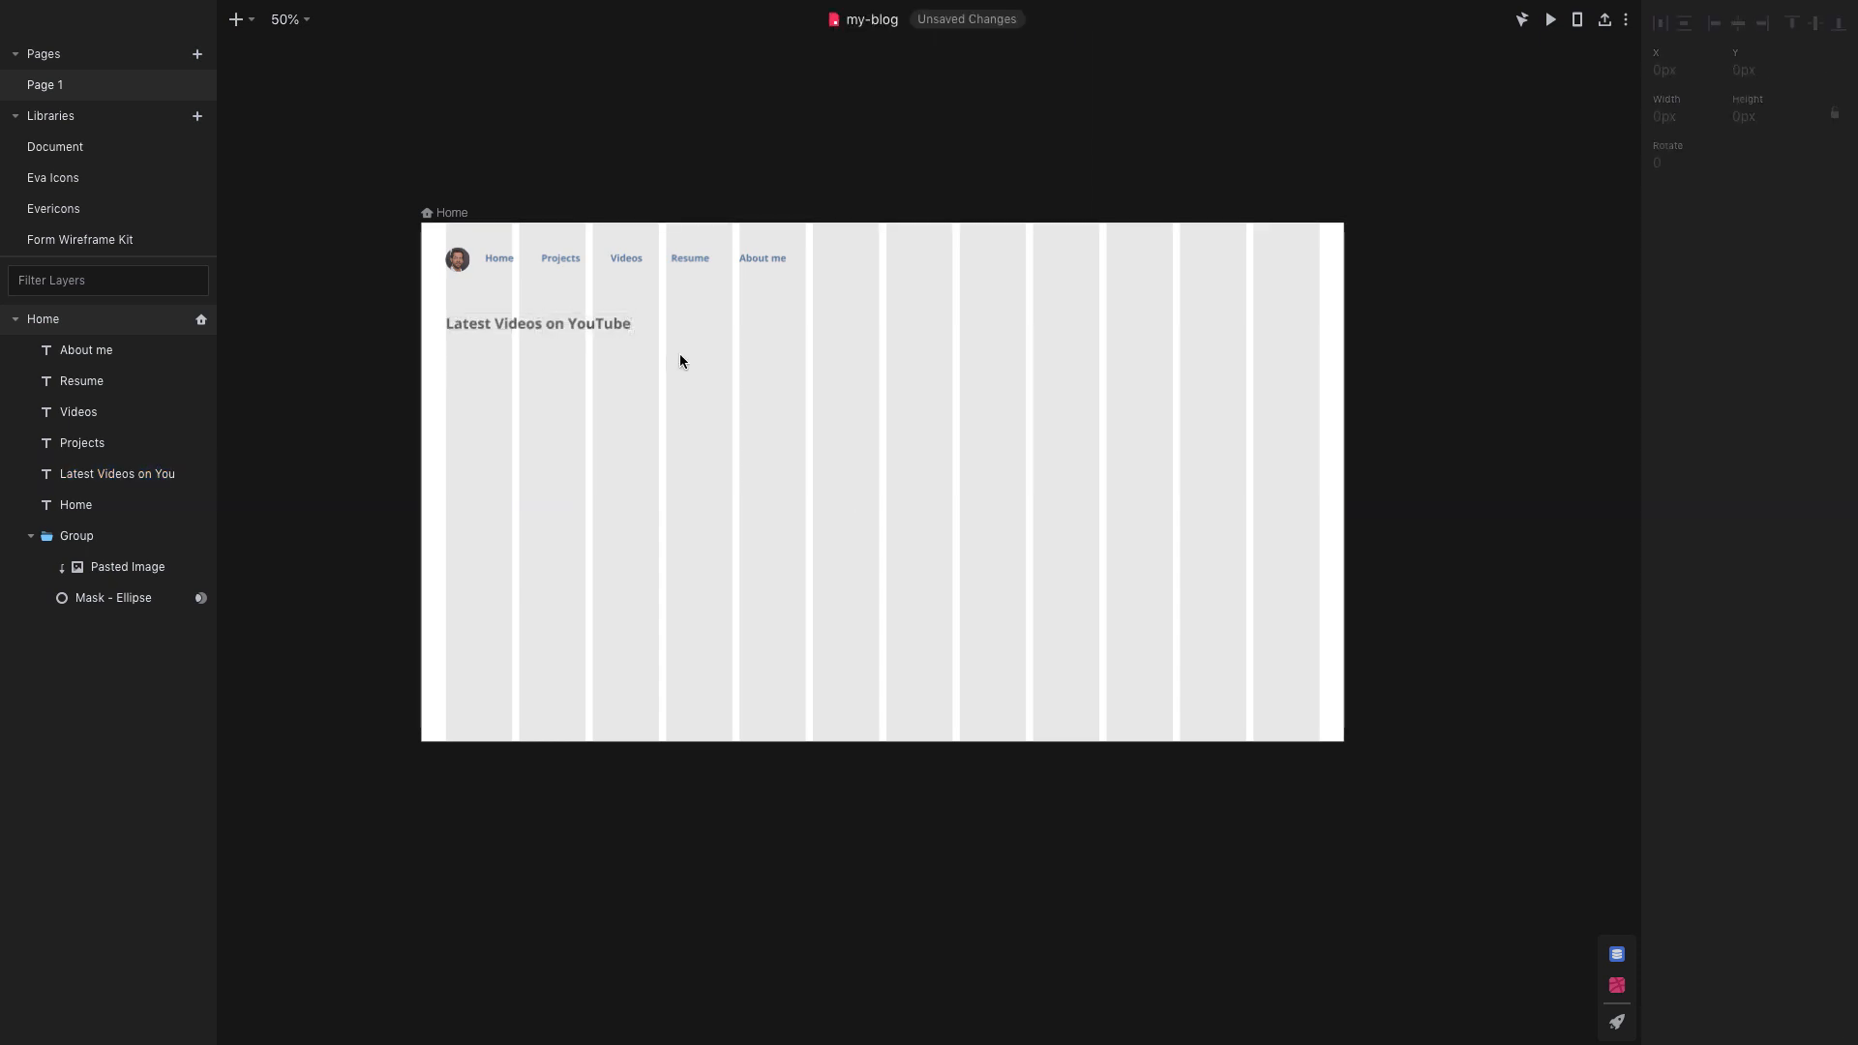
# - Draw a gray rectangle of about 291 × 134 px across the first two columns below the heading, with corner radius 15
pyautogui.click(235, 19)
pyautogui.click(270, 191)
pyautogui.scroll(5, 445, 351)
pyautogui.moveTo(447, 340); pyautogui.dragTo(757, 484)
pyautogui.click(788, 534)
pyautogui.click(646, 364)
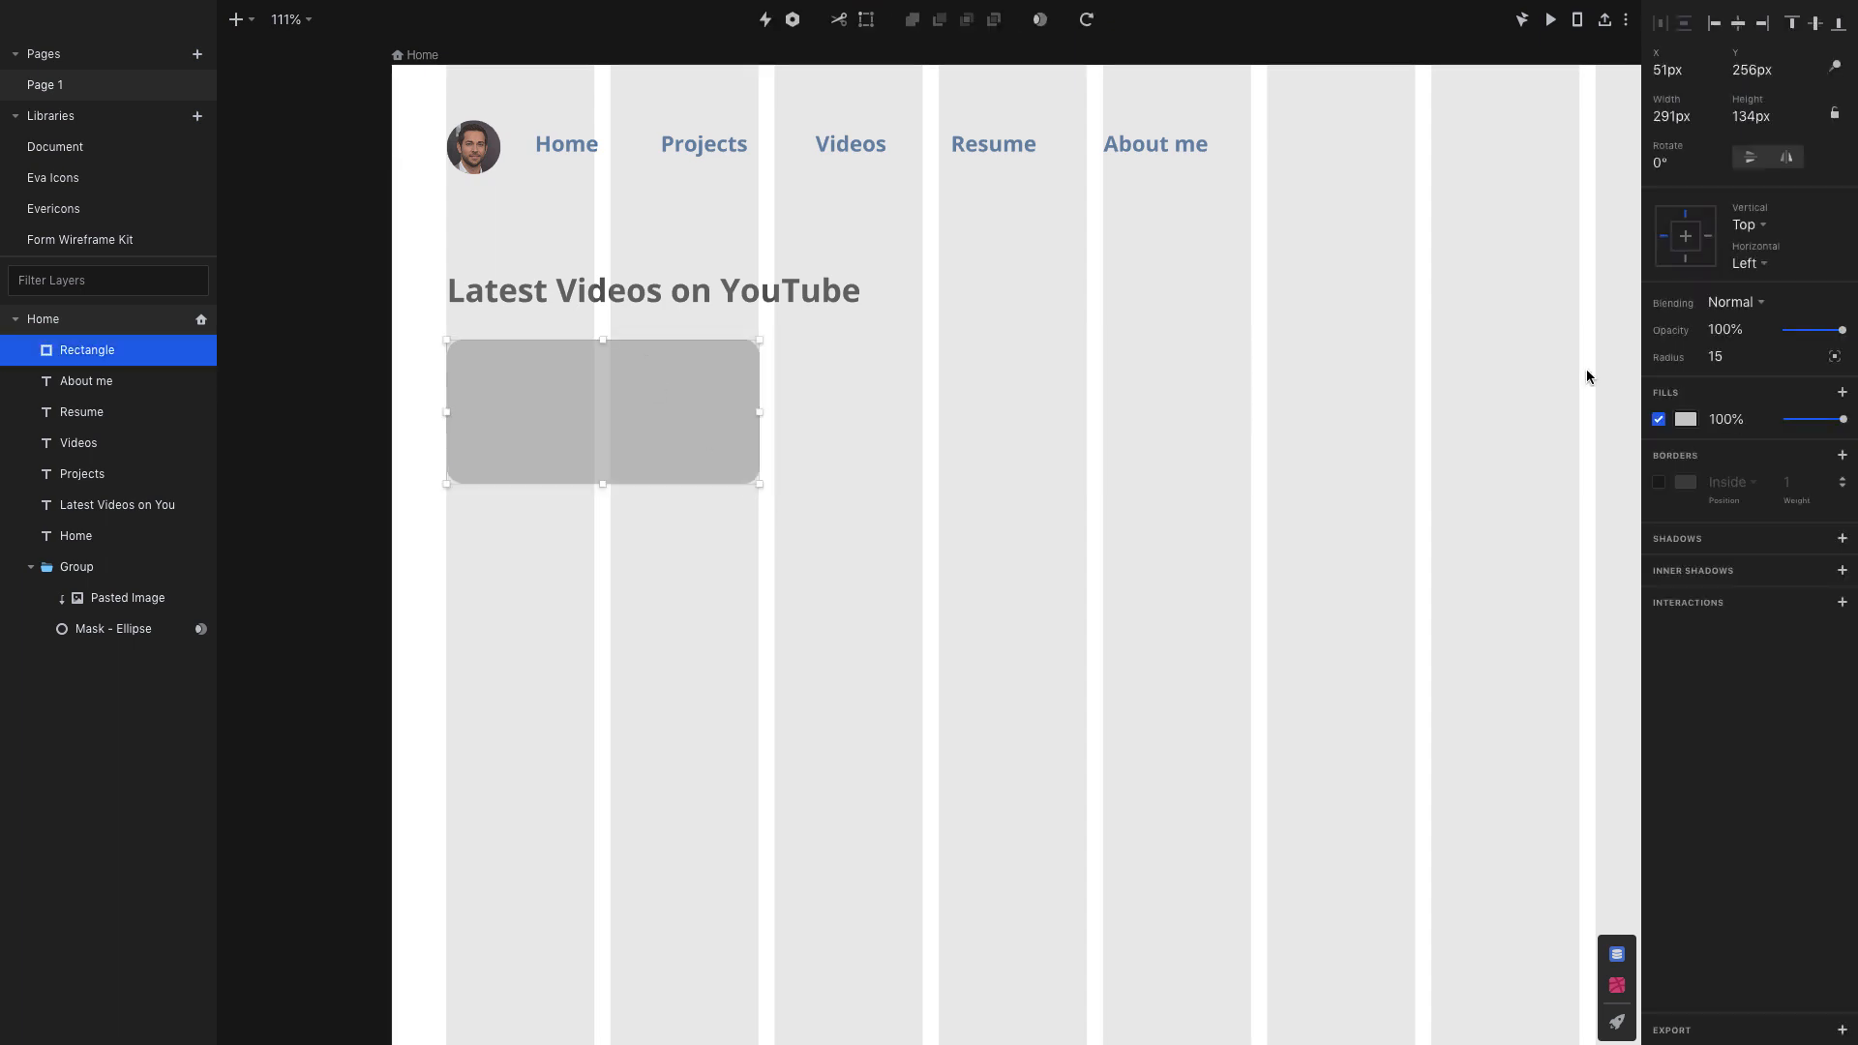
pyautogui.click(1255, 420)
# - Duplicate the rectangle twice along the row, placing each copy on the next two grid columns
pyautogui.moveTo(617, 377); pyautogui.dragTo(949, 383)
pyautogui.moveTo(948, 383); pyautogui.dragTo(1275, 373)
pyautogui.press('Down')
pyautogui.press('Down')
pyautogui.press('Down')
pyautogui.click(1278, 534)
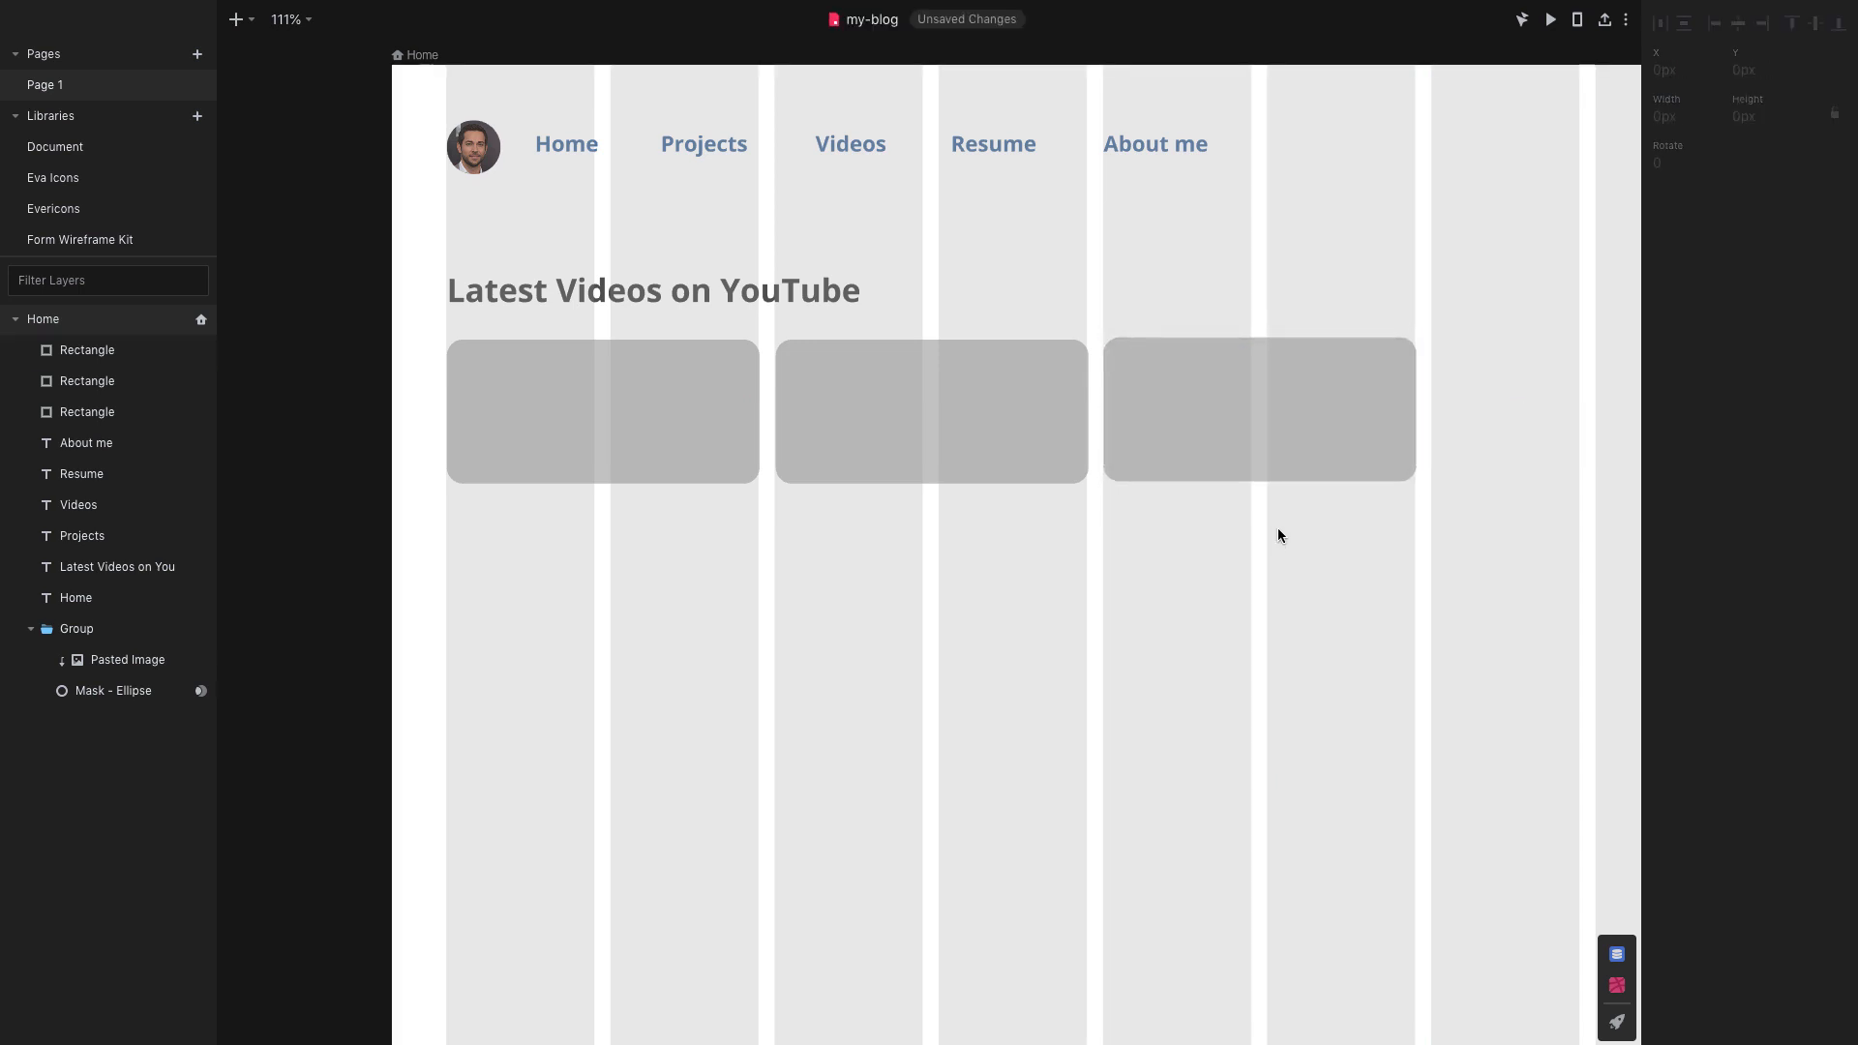
# - Align the three rectangles with each other vertically and duplicate them across the remaining six columns
pyautogui.moveTo(1329, 561); pyautogui.dragTo(625, 455)
pyautogui.click(1117, 536)
pyautogui.scroll(-5, 1065, 646)
pyautogui.moveTo(1213, 650); pyautogui.dragTo(1298, 561)
pyautogui.click(1479, 664)
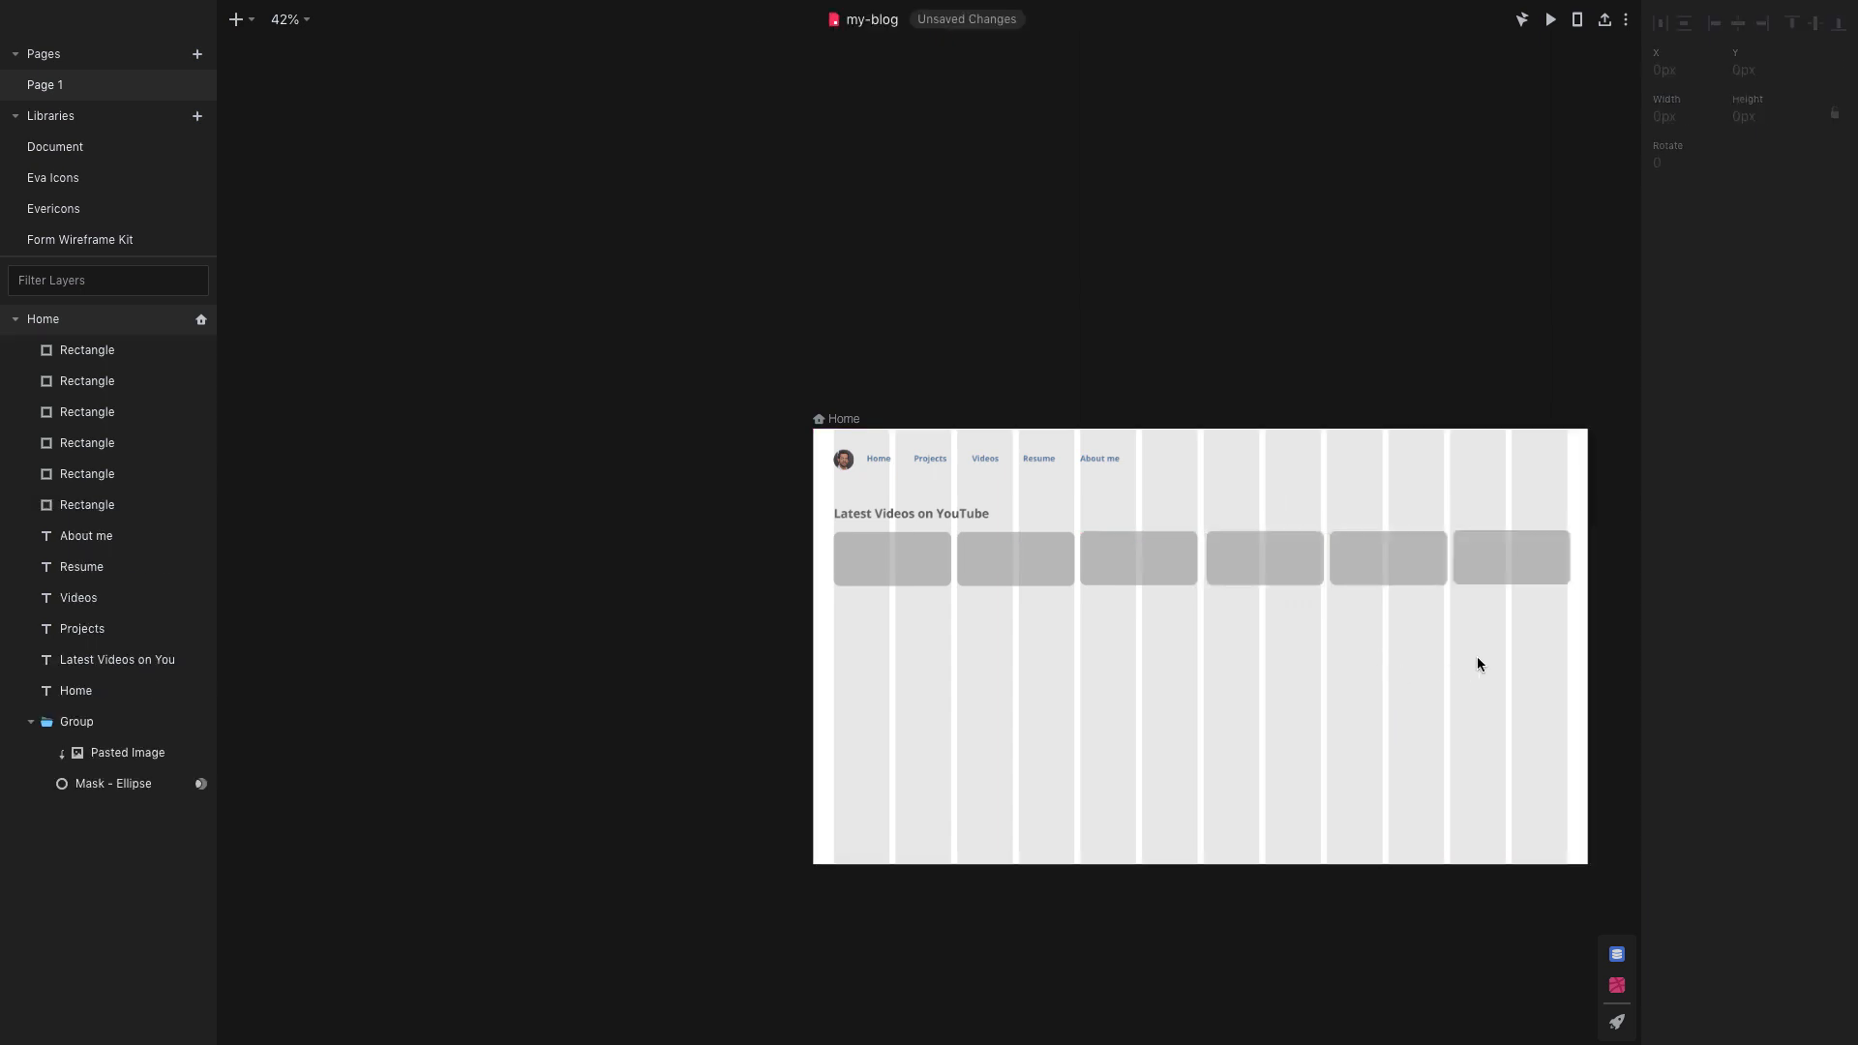
# - Align the top edges of all six rectangles and shift the last three onto the grid columns
pyautogui.moveTo(1502, 634); pyautogui.dragTo(877, 552)
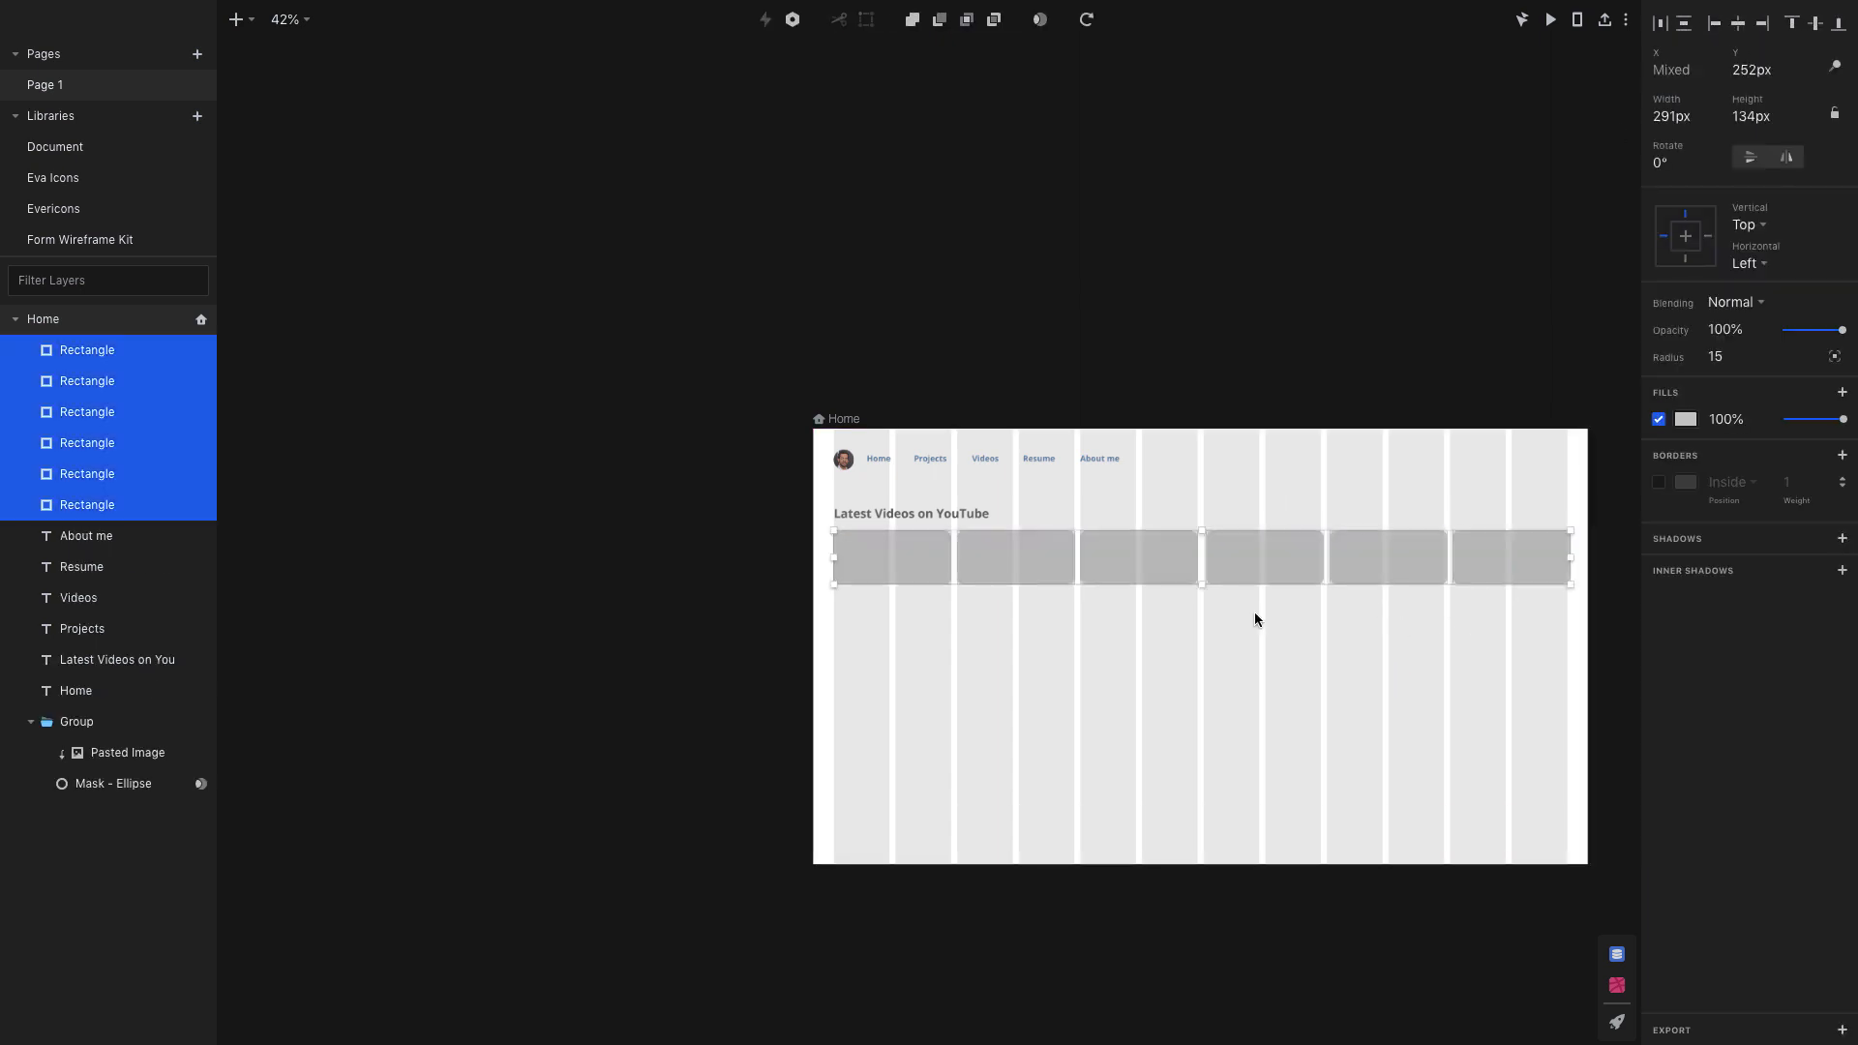
pyautogui.click(1193, 700)
pyautogui.scroll(5, 1264, 677)
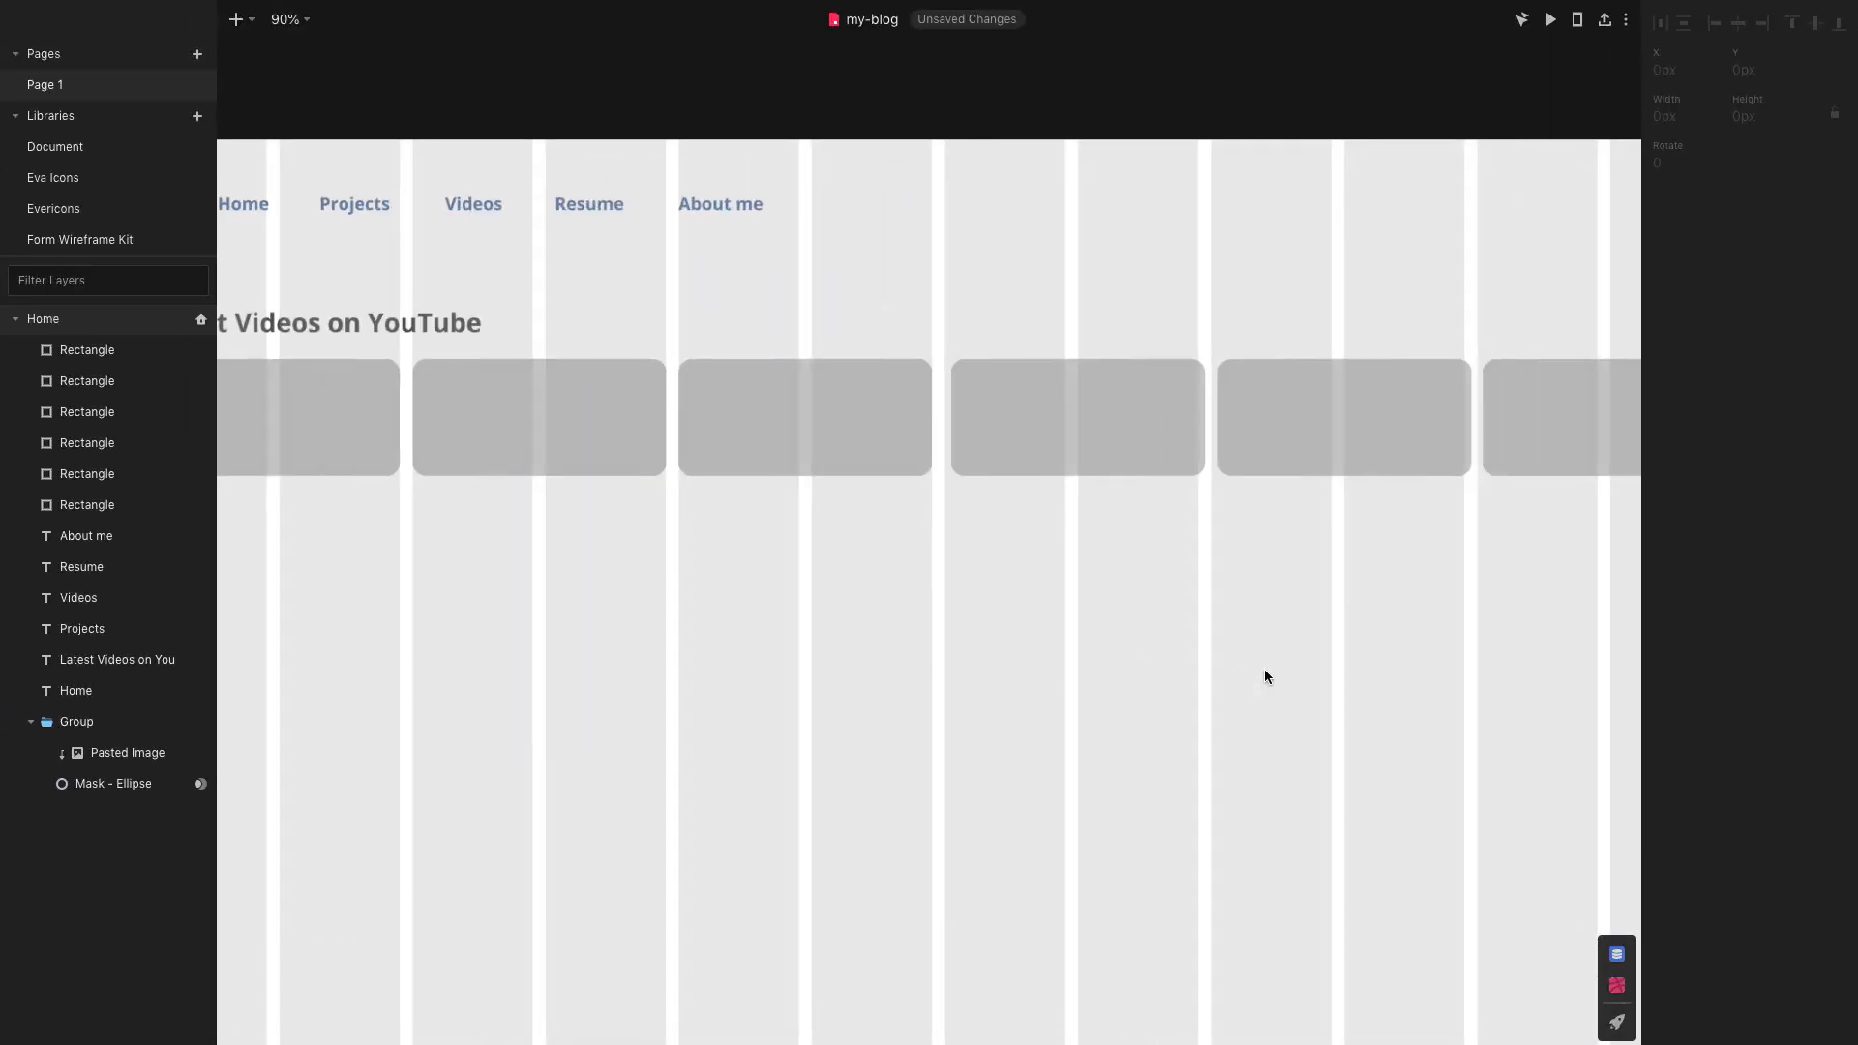
pyautogui.hscroll(3, 1575, 563)
pyautogui.moveTo(1496, 569); pyautogui.dragTo(1013, 436)
pyautogui.click(1083, 612)
pyautogui.scroll(-2, 1084, 620)
pyautogui.hotkey('ctrl', 'Left')
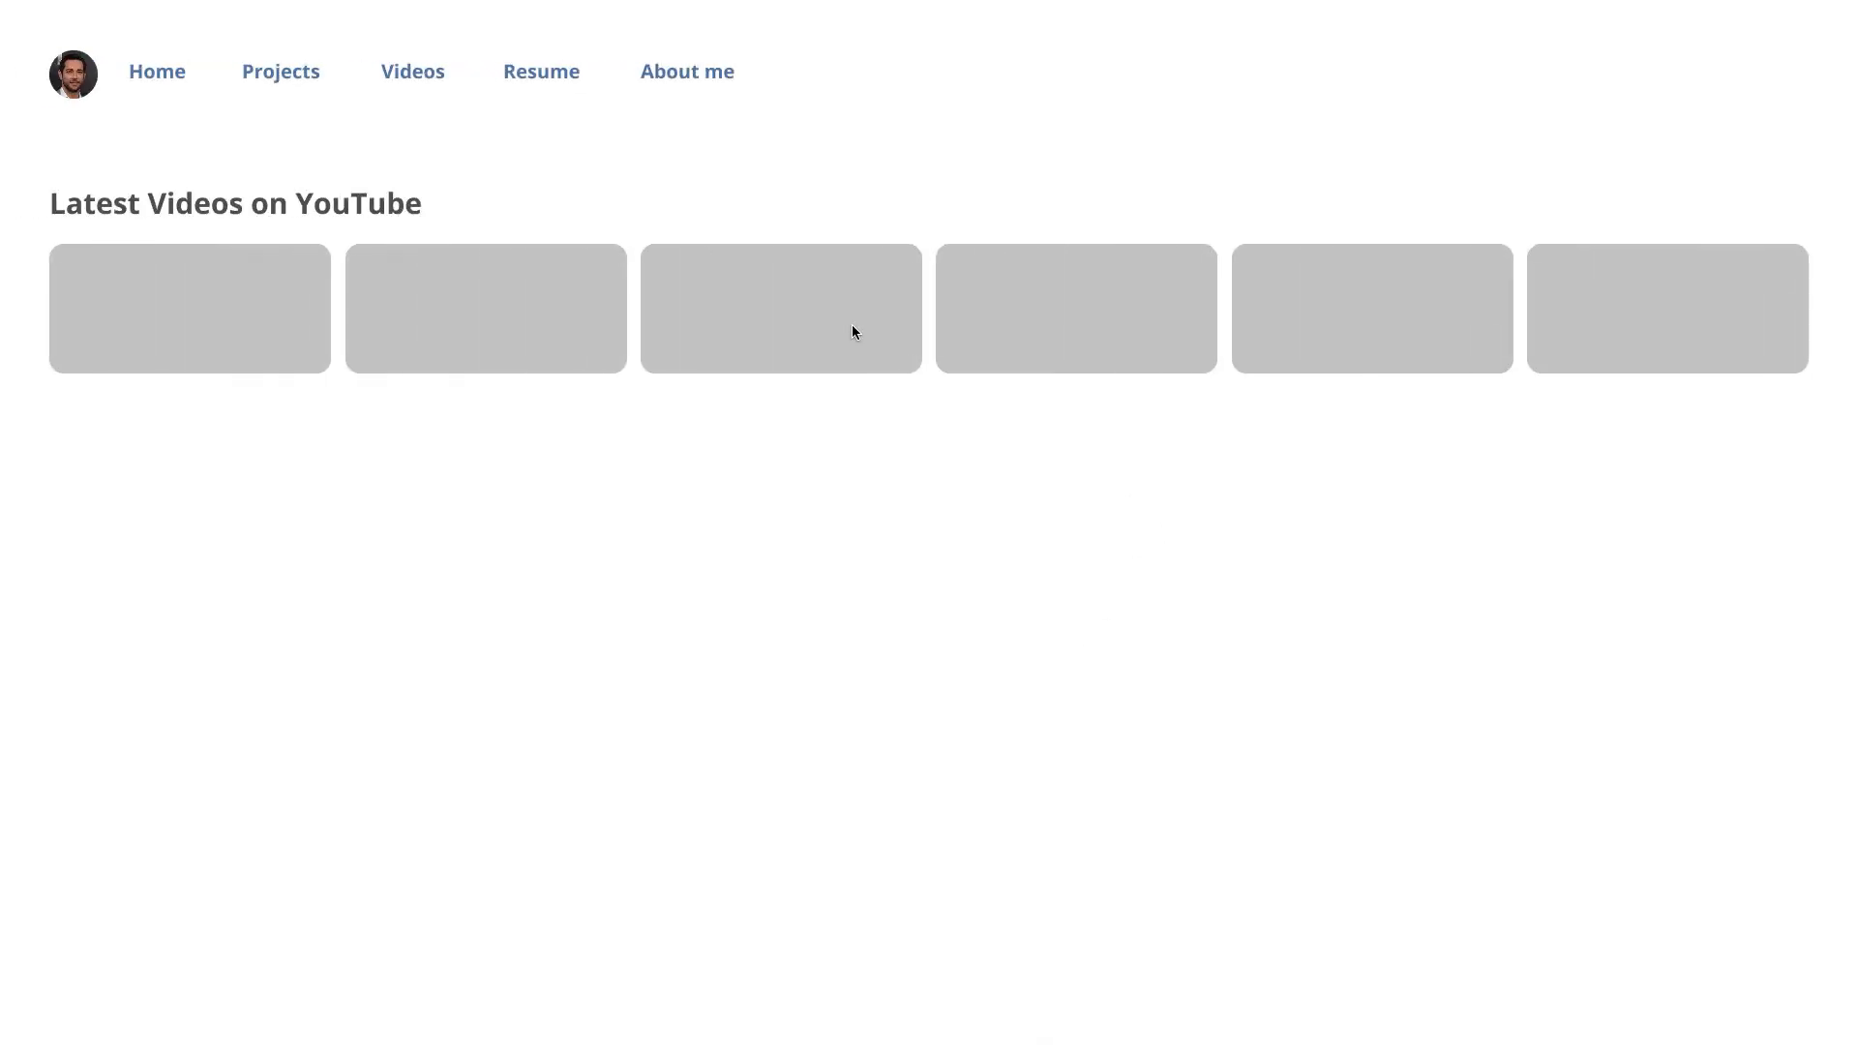
pyautogui.hotkey('ctrl', 'Right')
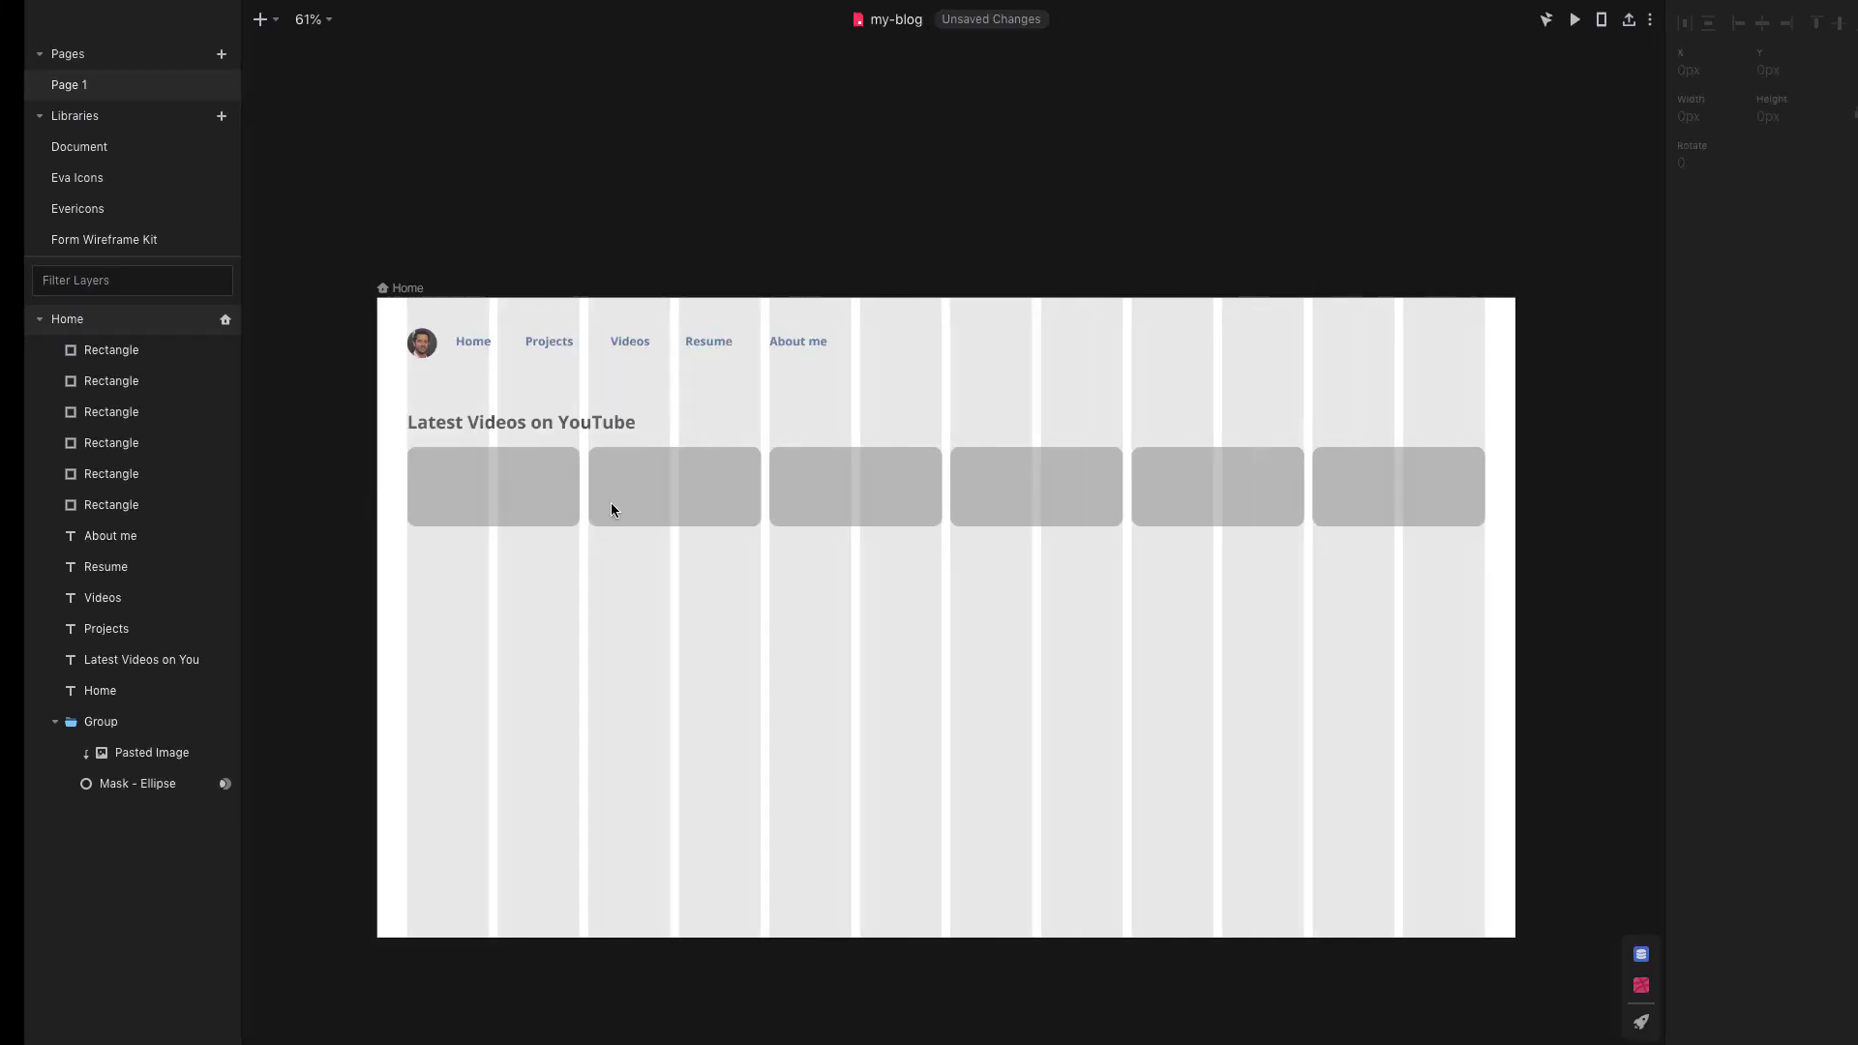
# - Duplicate the YouTube heading and its rectangles as a group below the first row, and change the copied heading to "Latest Tweet"
pyautogui.moveTo(1335, 568); pyautogui.dragTo(442, 573)
pyautogui.hotkey('ctrl', 'g')
pyautogui.doubleClick(554, 577)
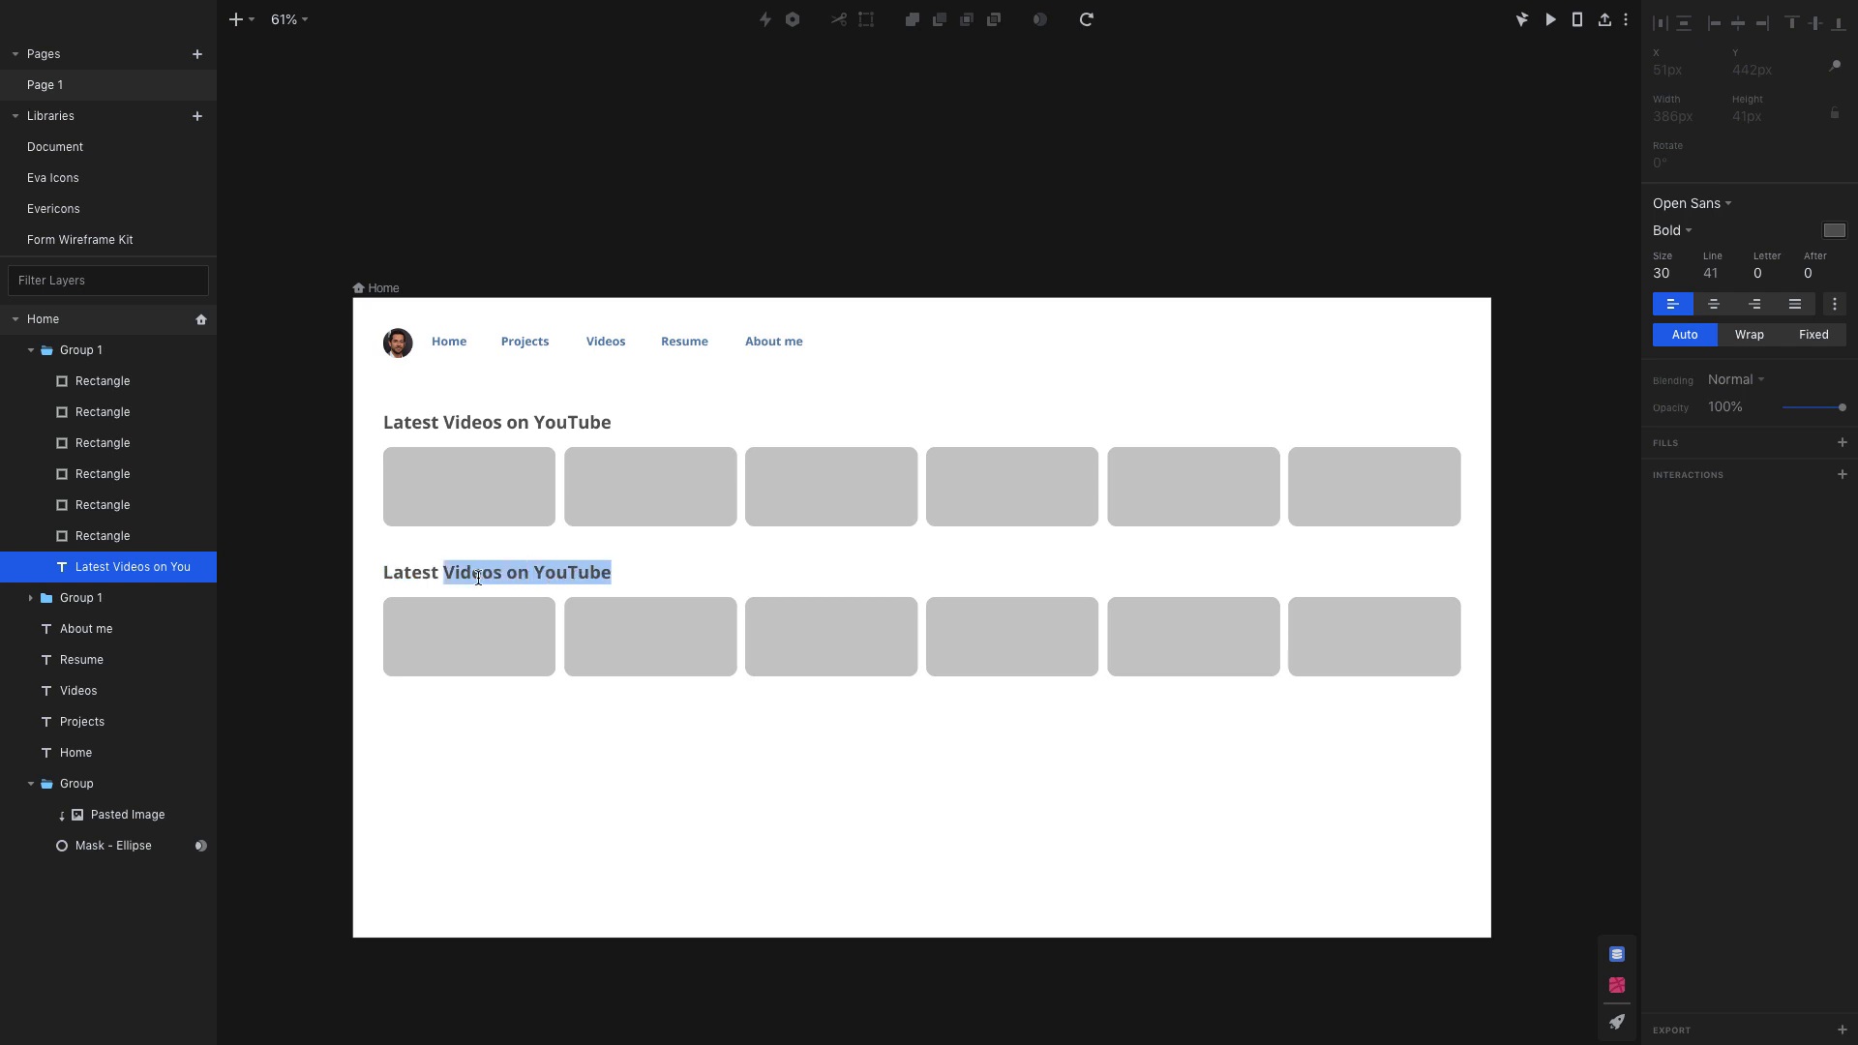
pyautogui.write('Tweet')
# - Delete the second and third rectangles in the Latest Tweet row
pyautogui.click(647, 639)
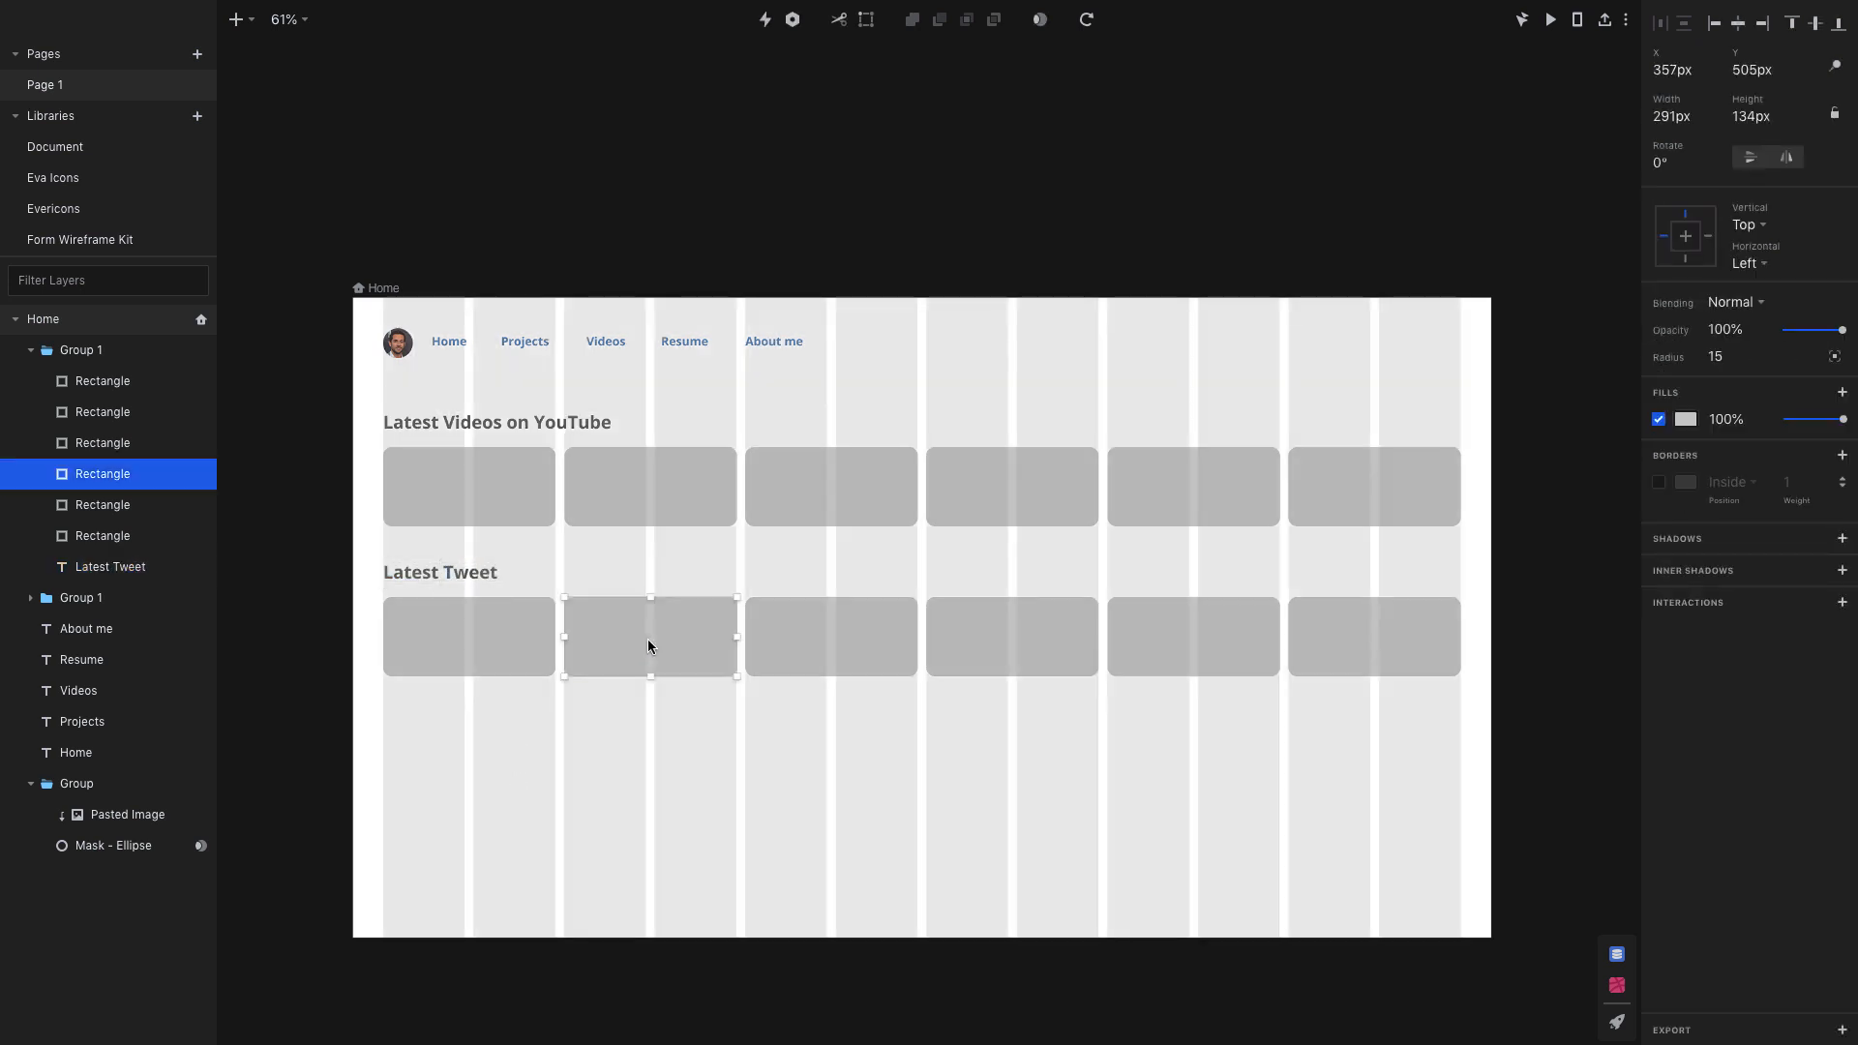
pyautogui.keyDown('shift'); pyautogui.click(825, 609); pyautogui.keyUp('shift')
pyautogui.press('Delete')
# - Widen the four remaining Latest Tweet rectangles to three columns each, about 443 px, so that they fill the row
pyautogui.click(519, 635)
pyautogui.click(530, 631)
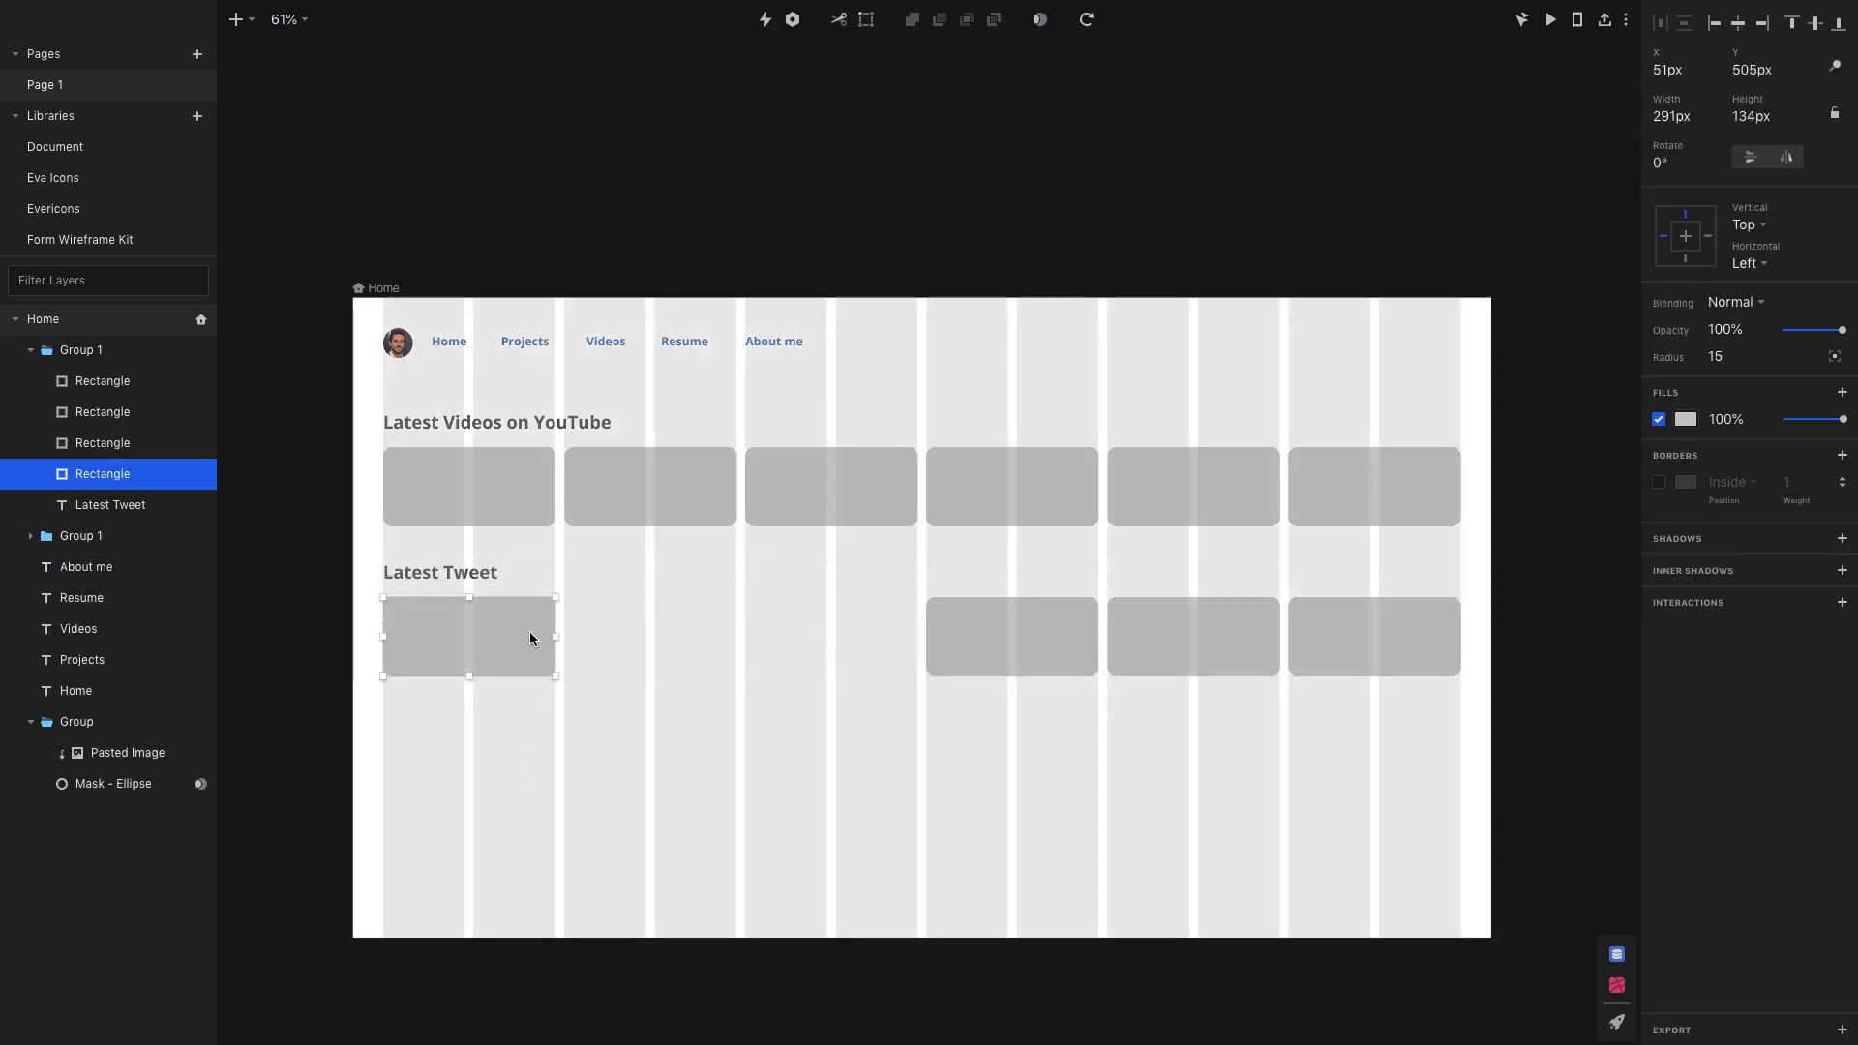
pyautogui.moveTo(555, 635); pyautogui.dragTo(644, 640)
pyautogui.click(972, 638)
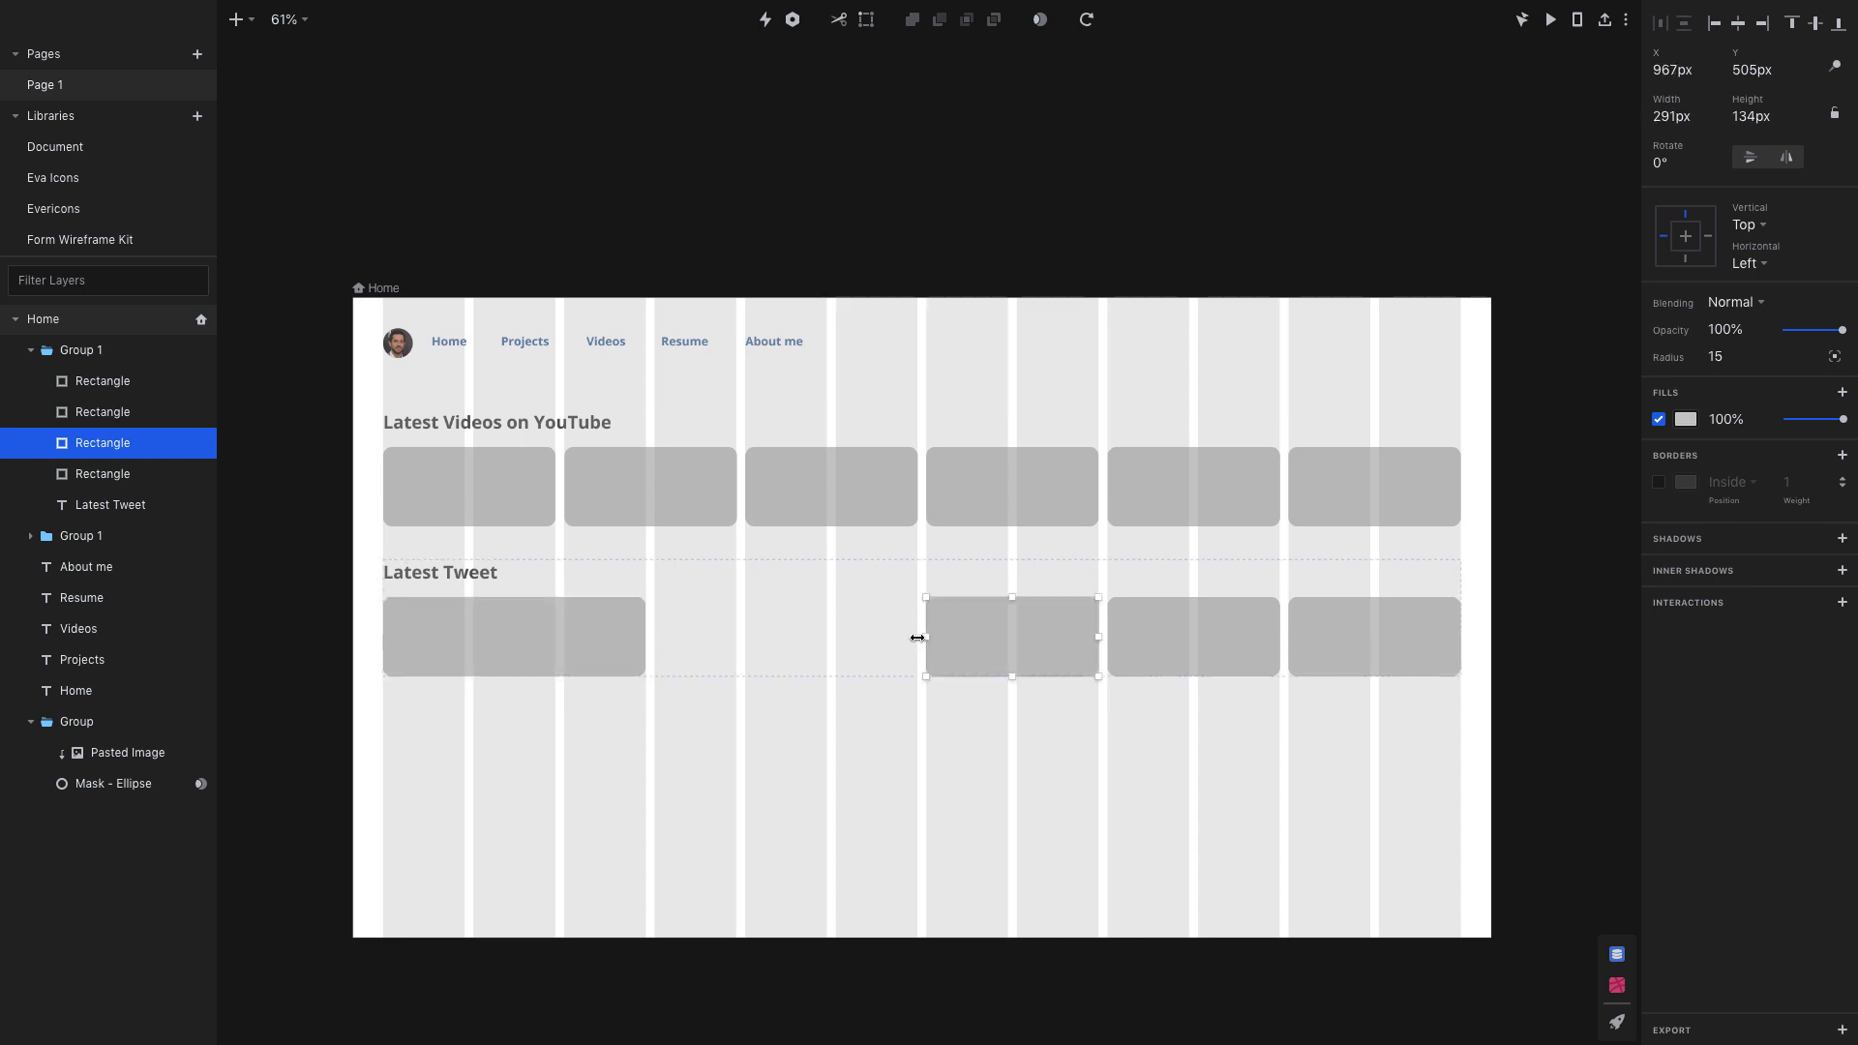
pyautogui.moveTo(917, 638); pyautogui.dragTo(739, 640)
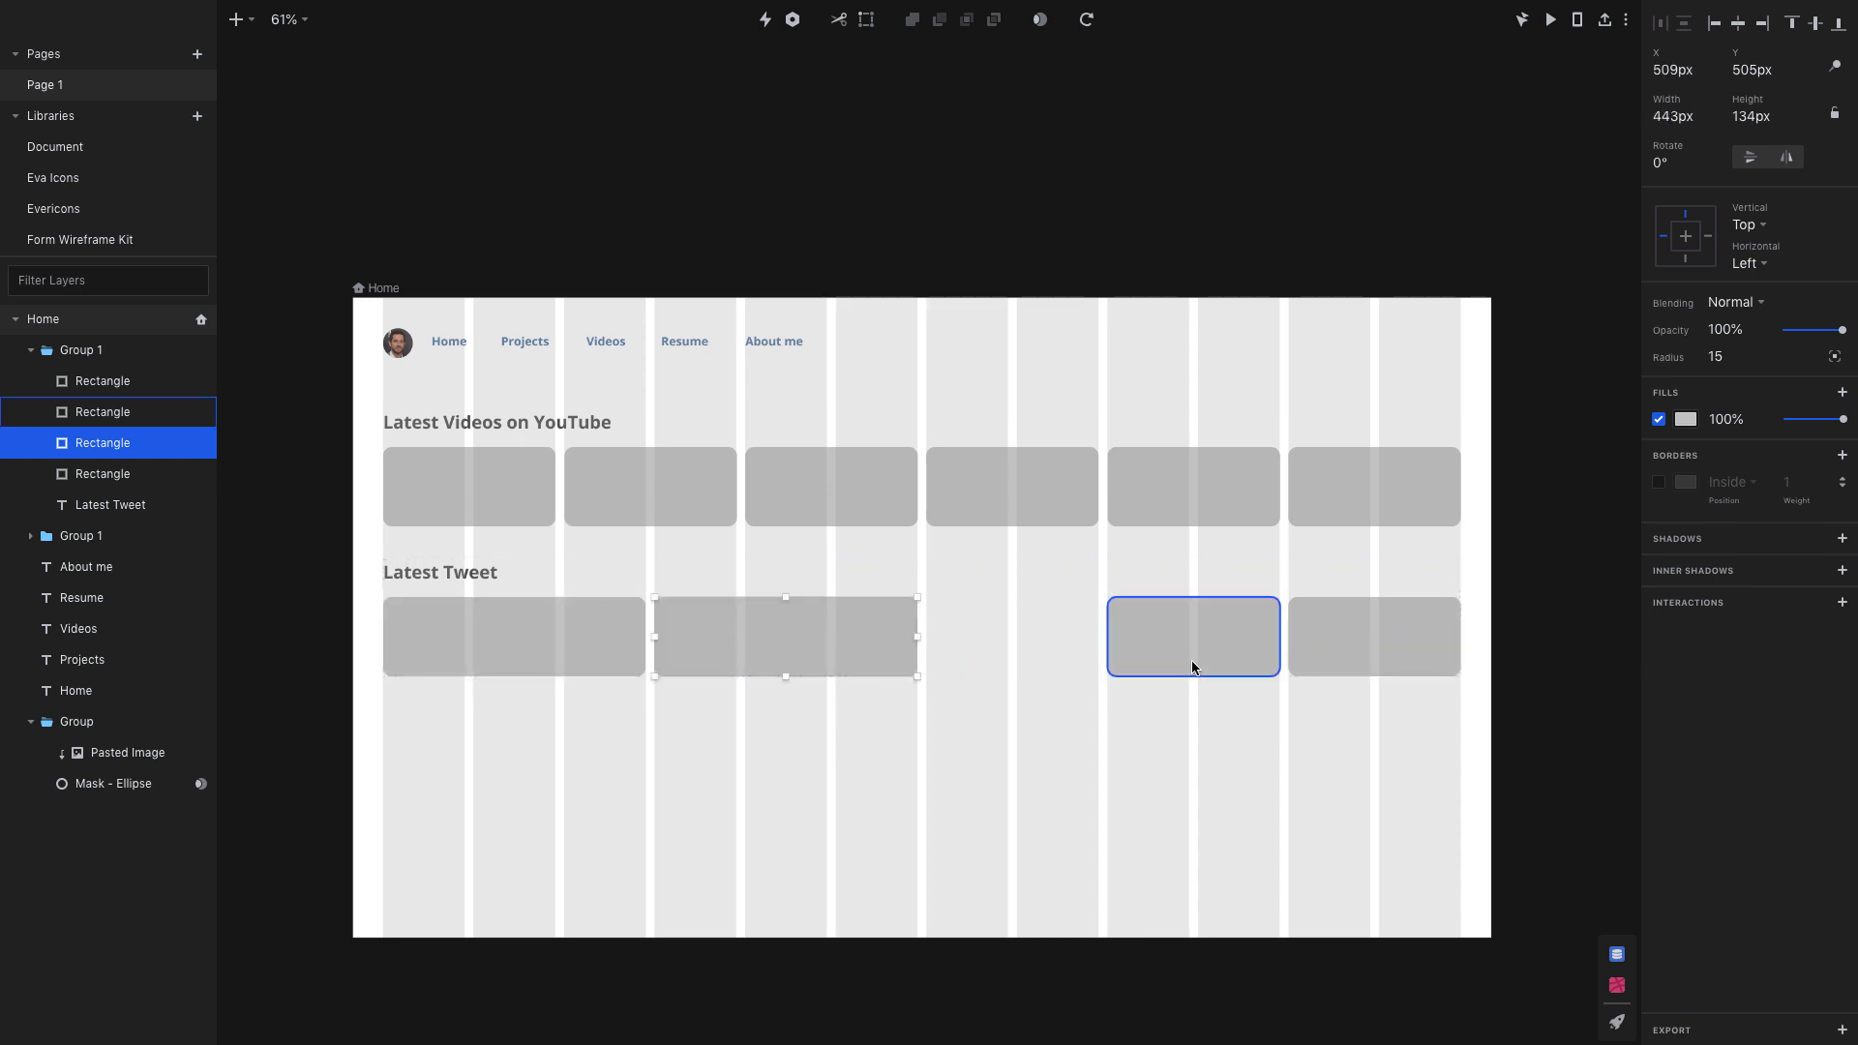
pyautogui.moveTo(1193, 668)
pyautogui.mouseDown()
pyautogui.moveTo(1018, 646)
pyautogui.moveTo(1190, 636)
pyautogui.mouseUp()
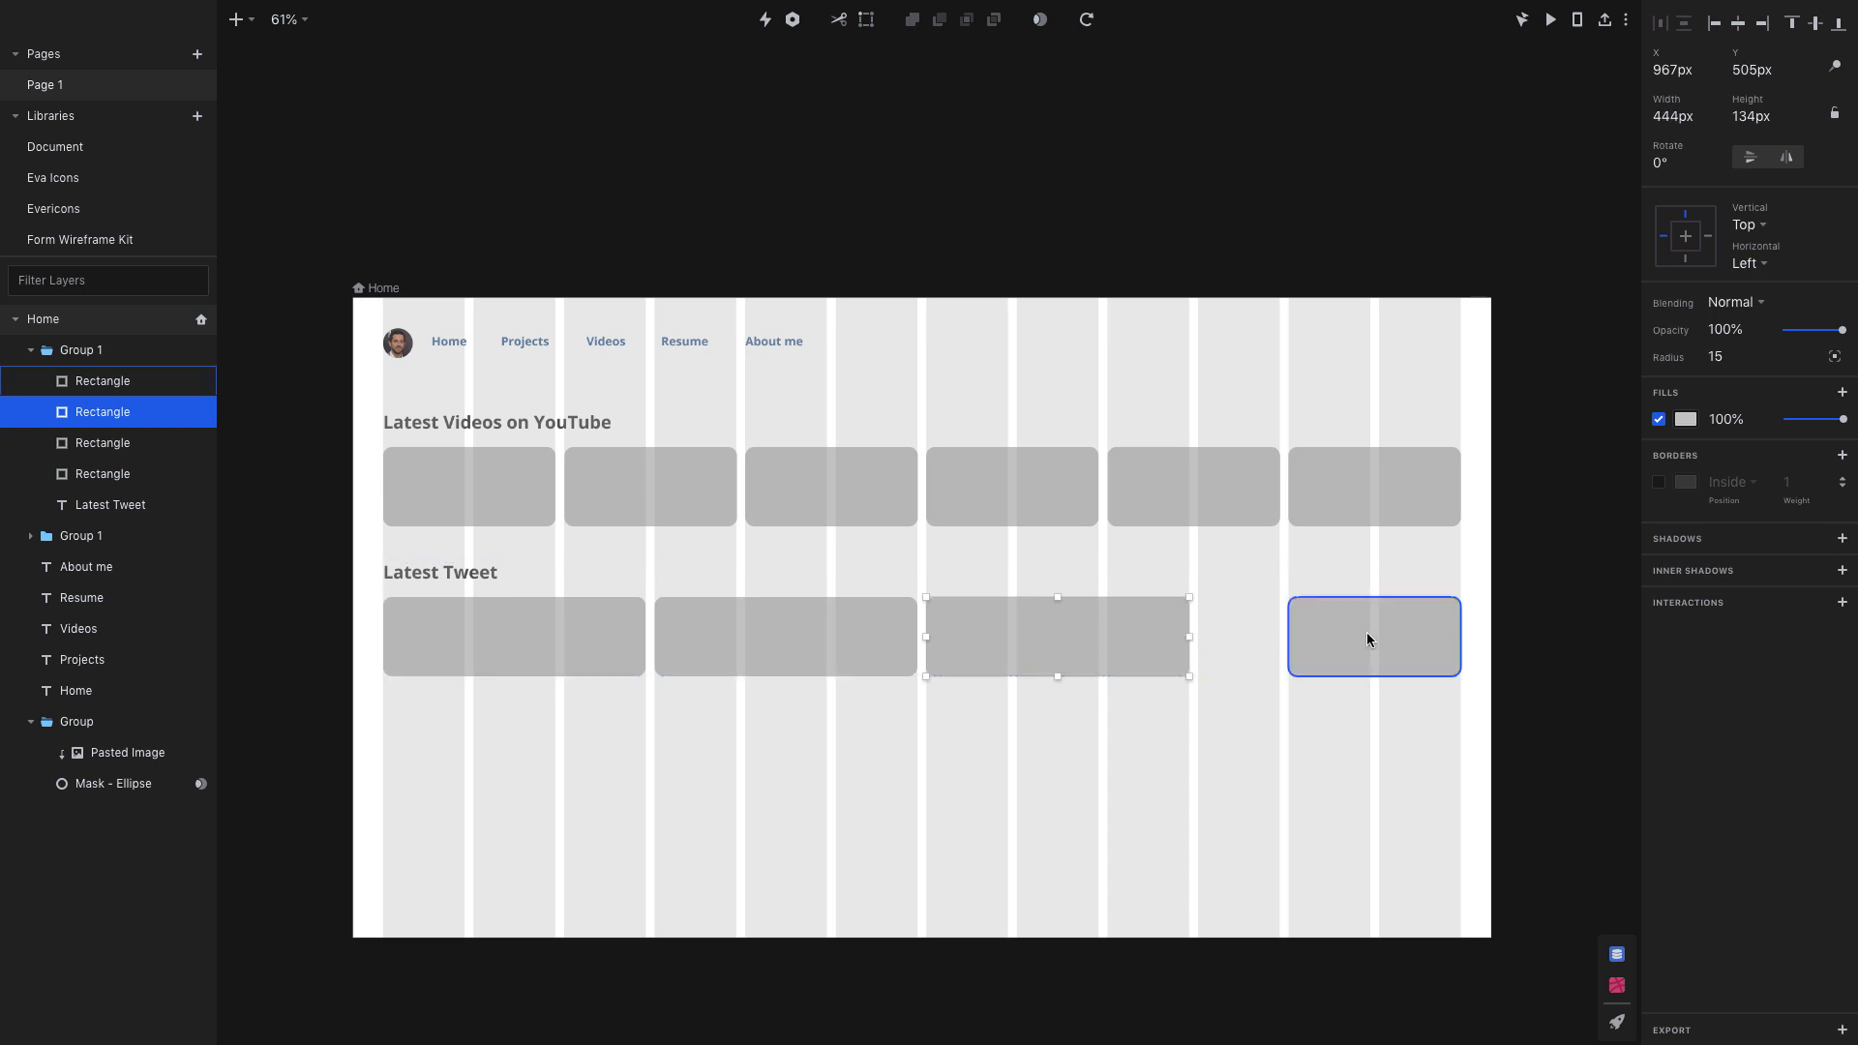
pyautogui.moveTo(1368, 639); pyautogui.dragTo(1461, 642)
pyautogui.press('Escape')
pyautogui.scroll(5, 1193, 660)
pyautogui.scroll(-5, 1004, 687)
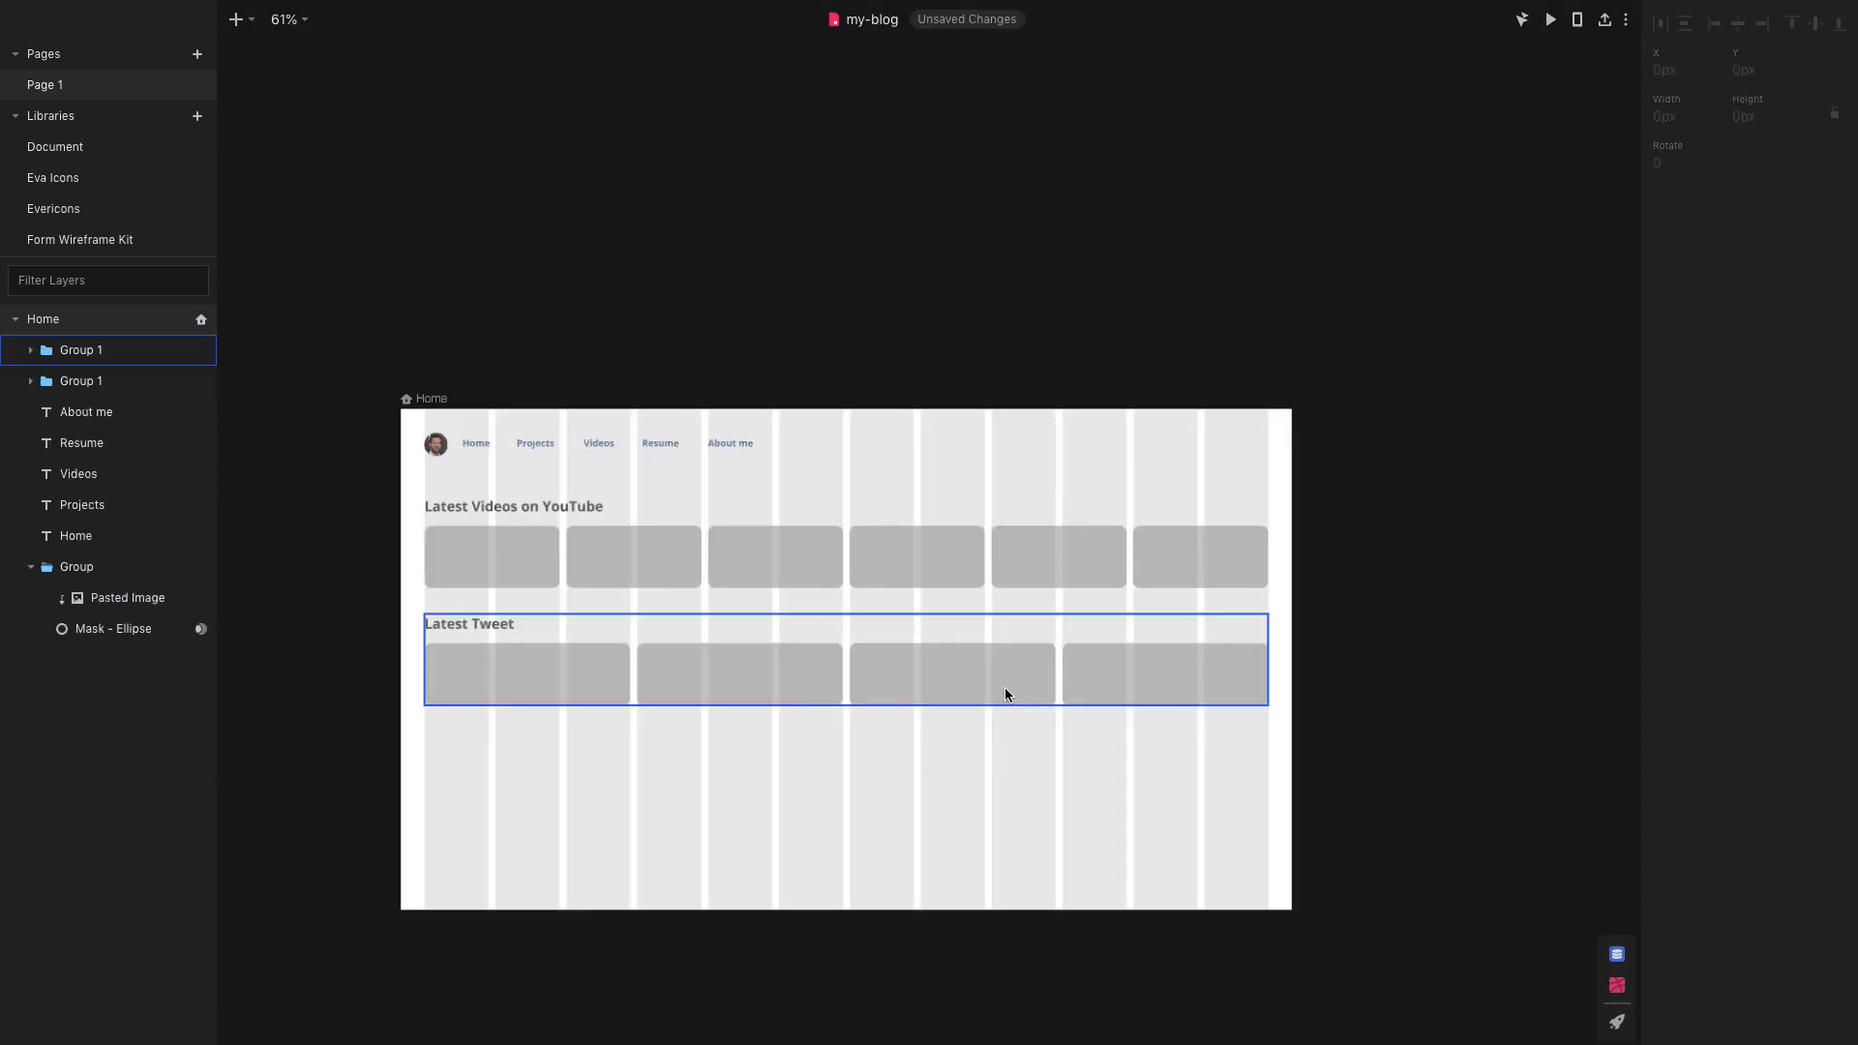
# - Duplicate the Latest Tweet section below itself and change the copied heading to "Latest Projects"
pyautogui.click(1004, 687)
pyautogui.hscroll(-3, 1005, 687)
pyautogui.press('super+p')
pyautogui.press('Escape')
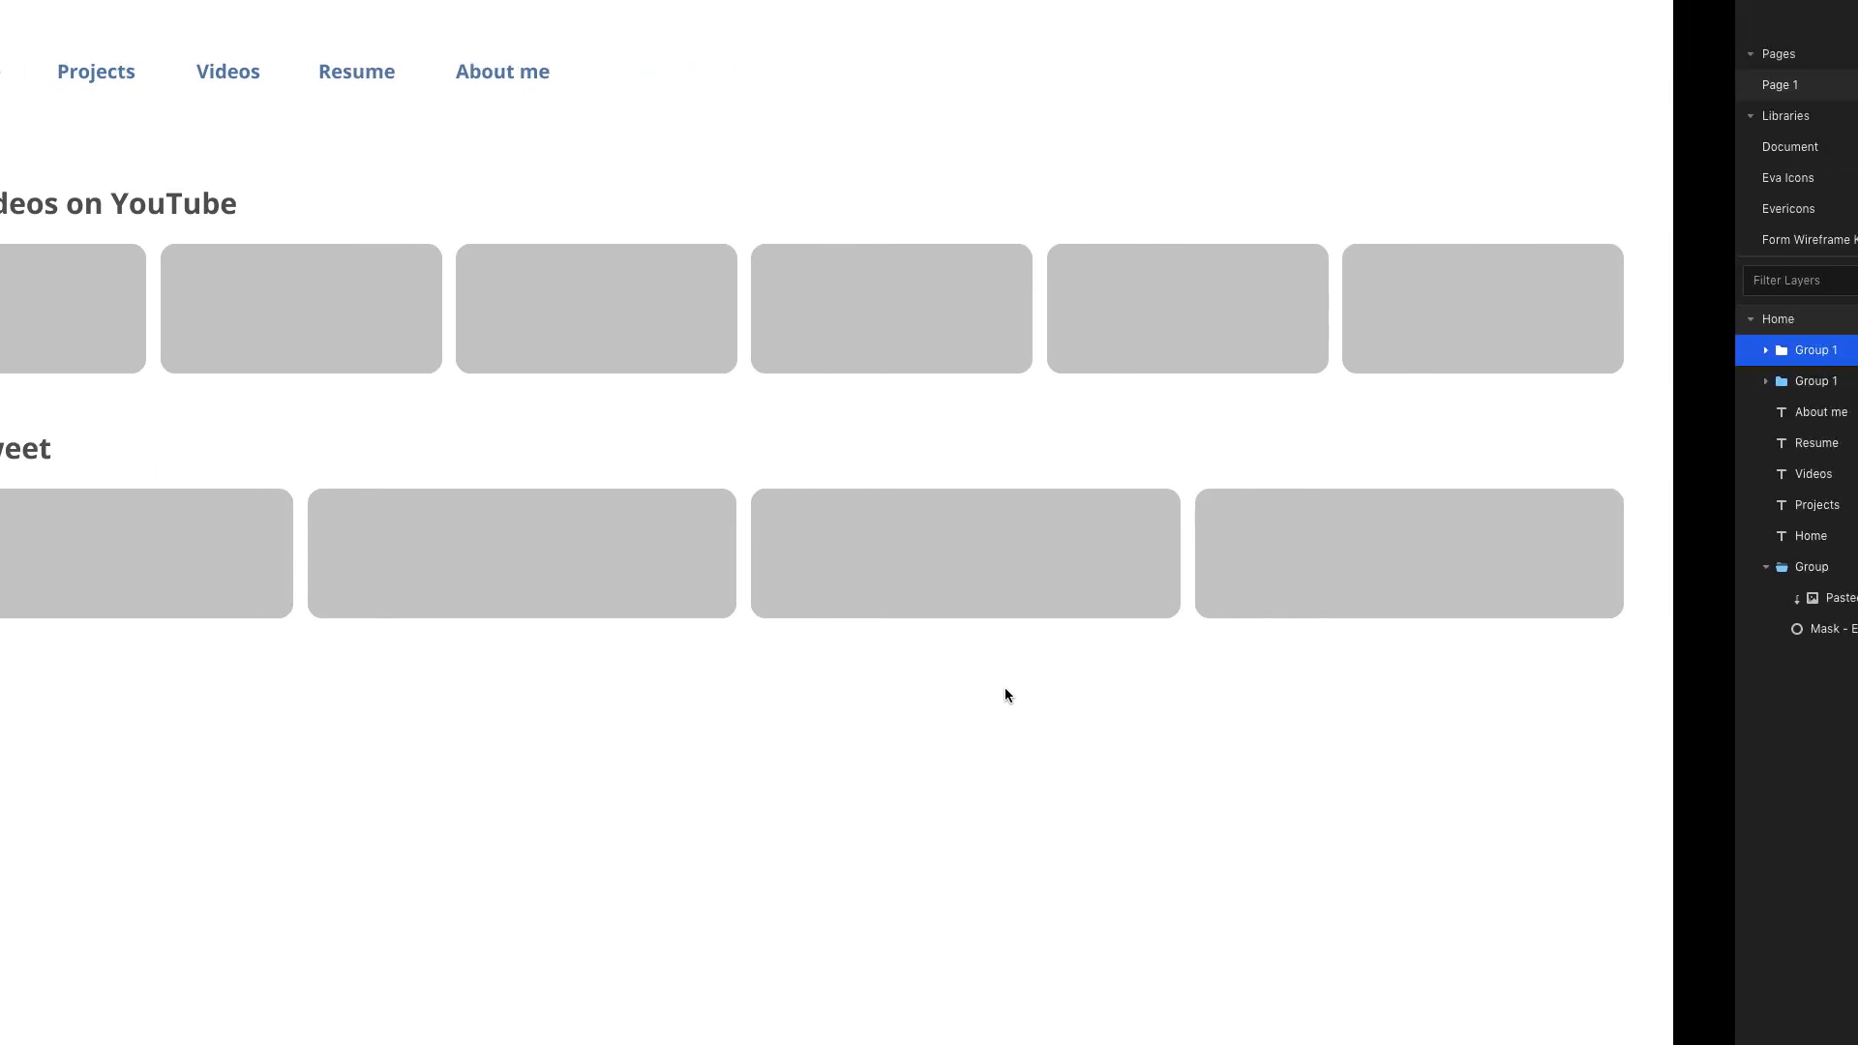
pyautogui.moveTo(902, 525); pyautogui.dragTo(903, 643)
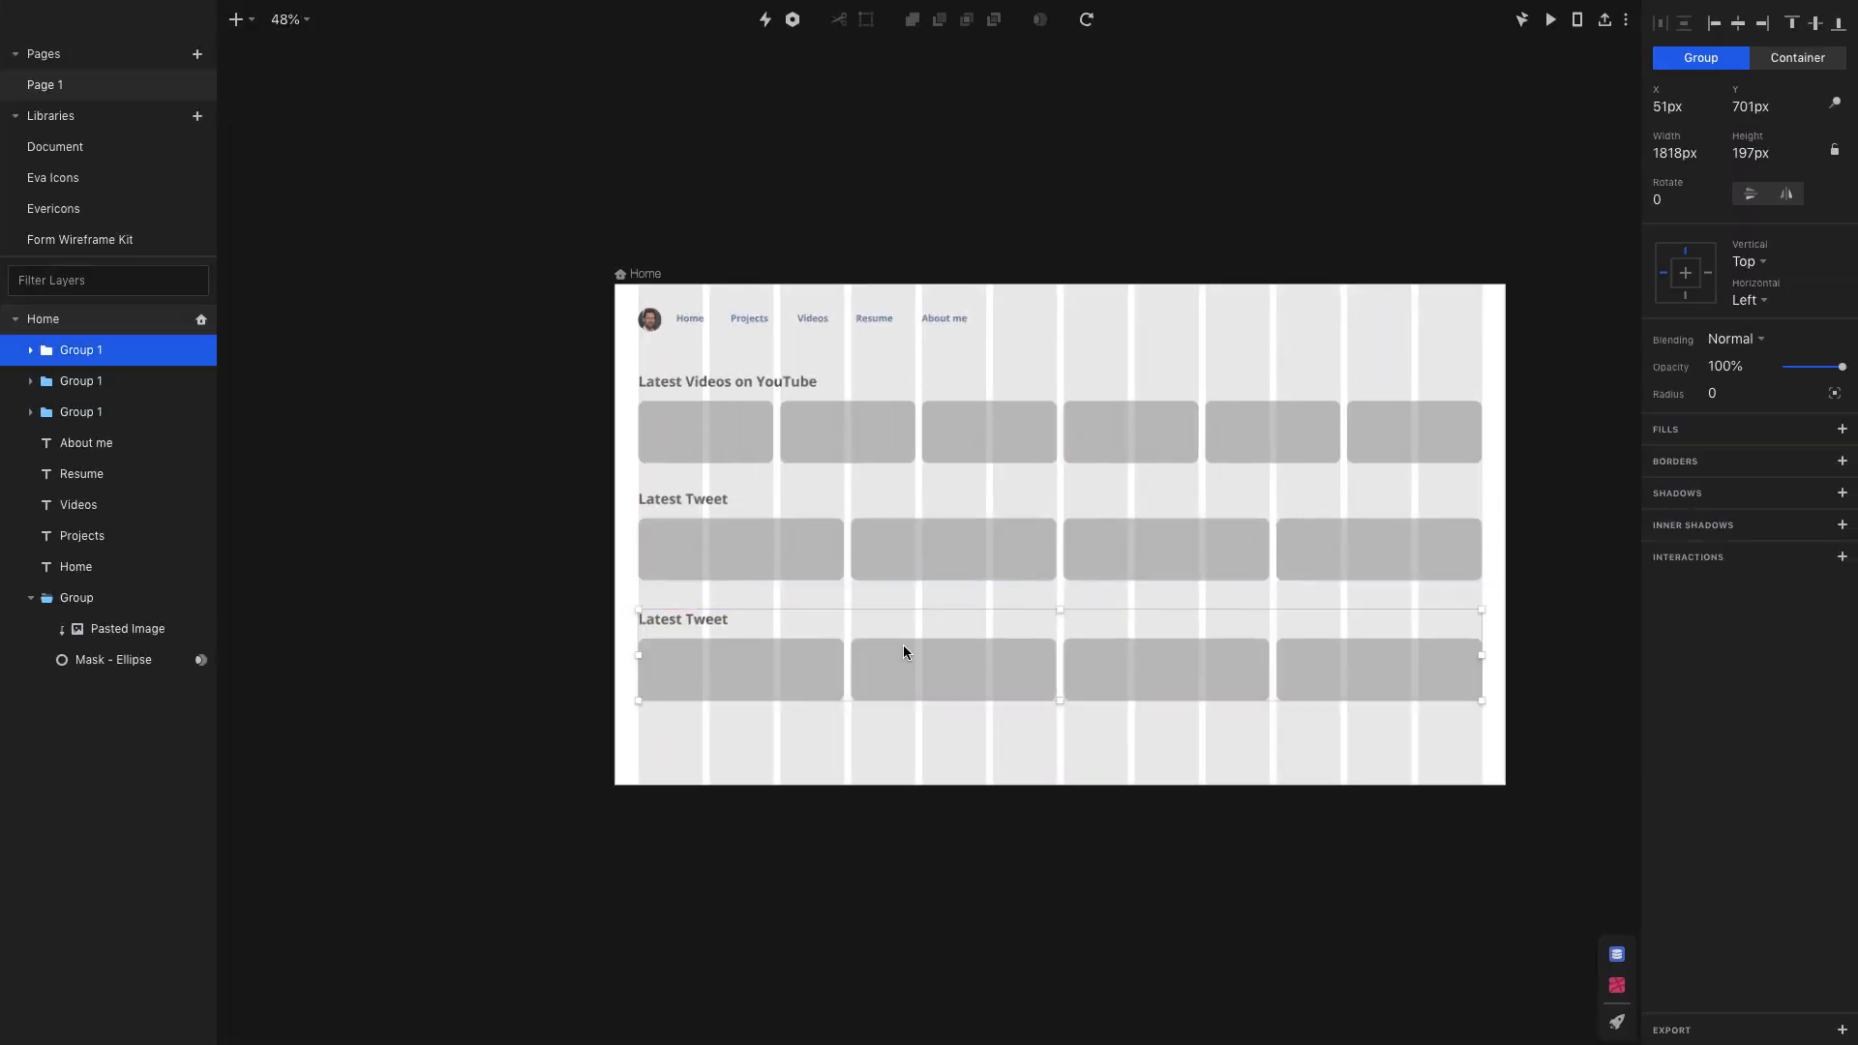
pyautogui.doubleClick(711, 614)
pyautogui.doubleClick(711, 613)
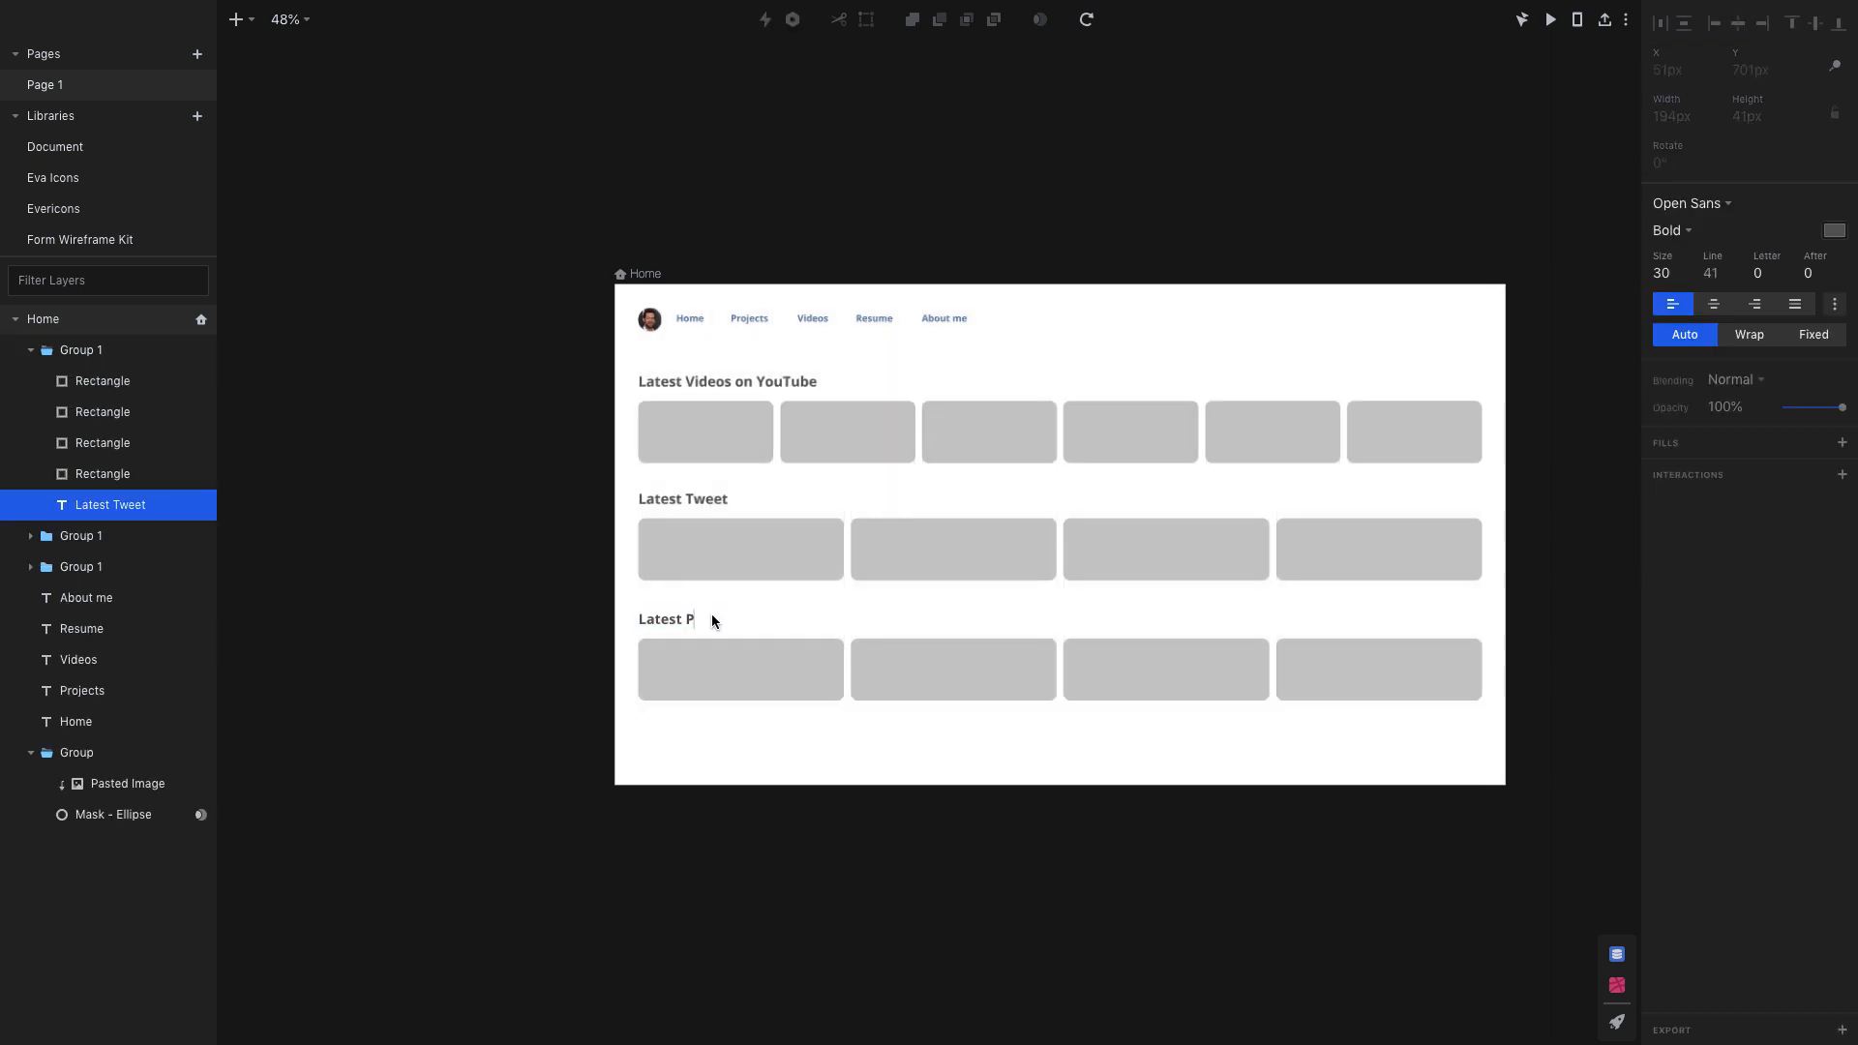
pyautogui.click(963, 722)
pyautogui.press('super+p')
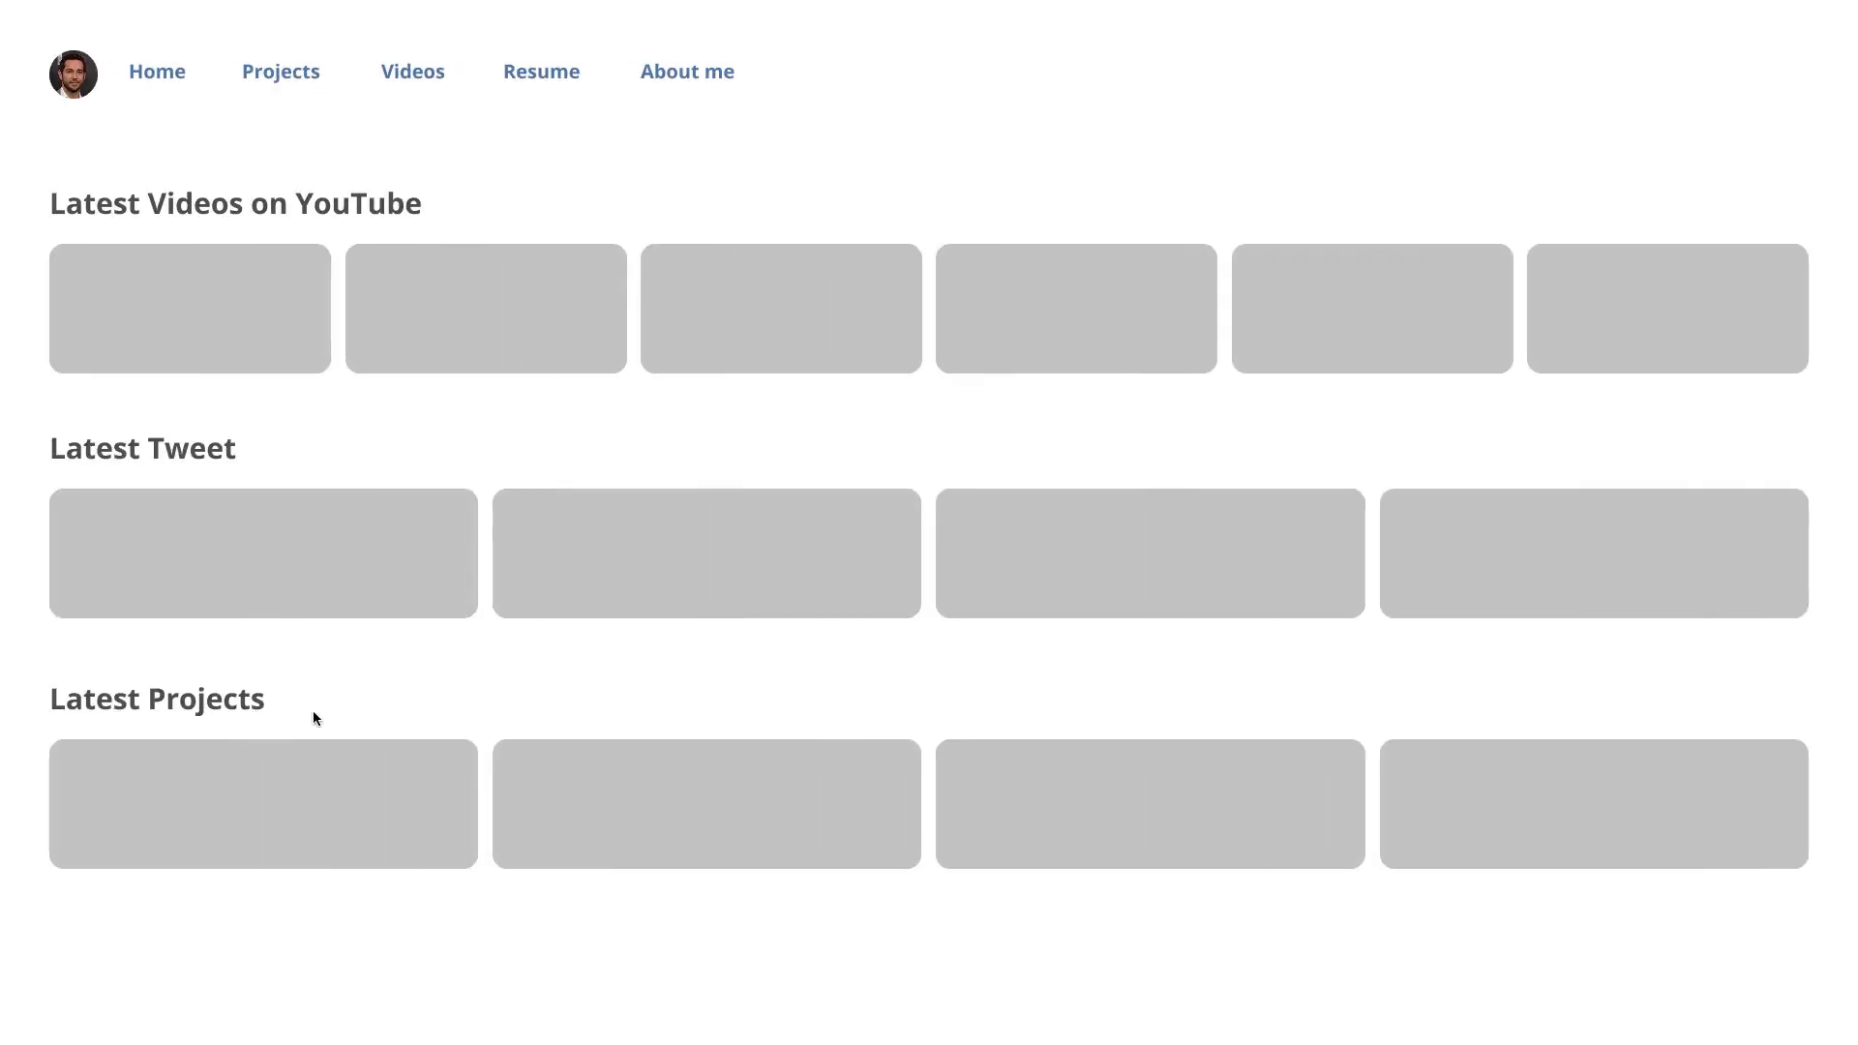
pyautogui.press('Escape')
# - Distribute the three content sections evenly in the vertical direction and check the page in the preview
pyautogui.moveTo(1358, 751); pyautogui.dragTo(726, 364)
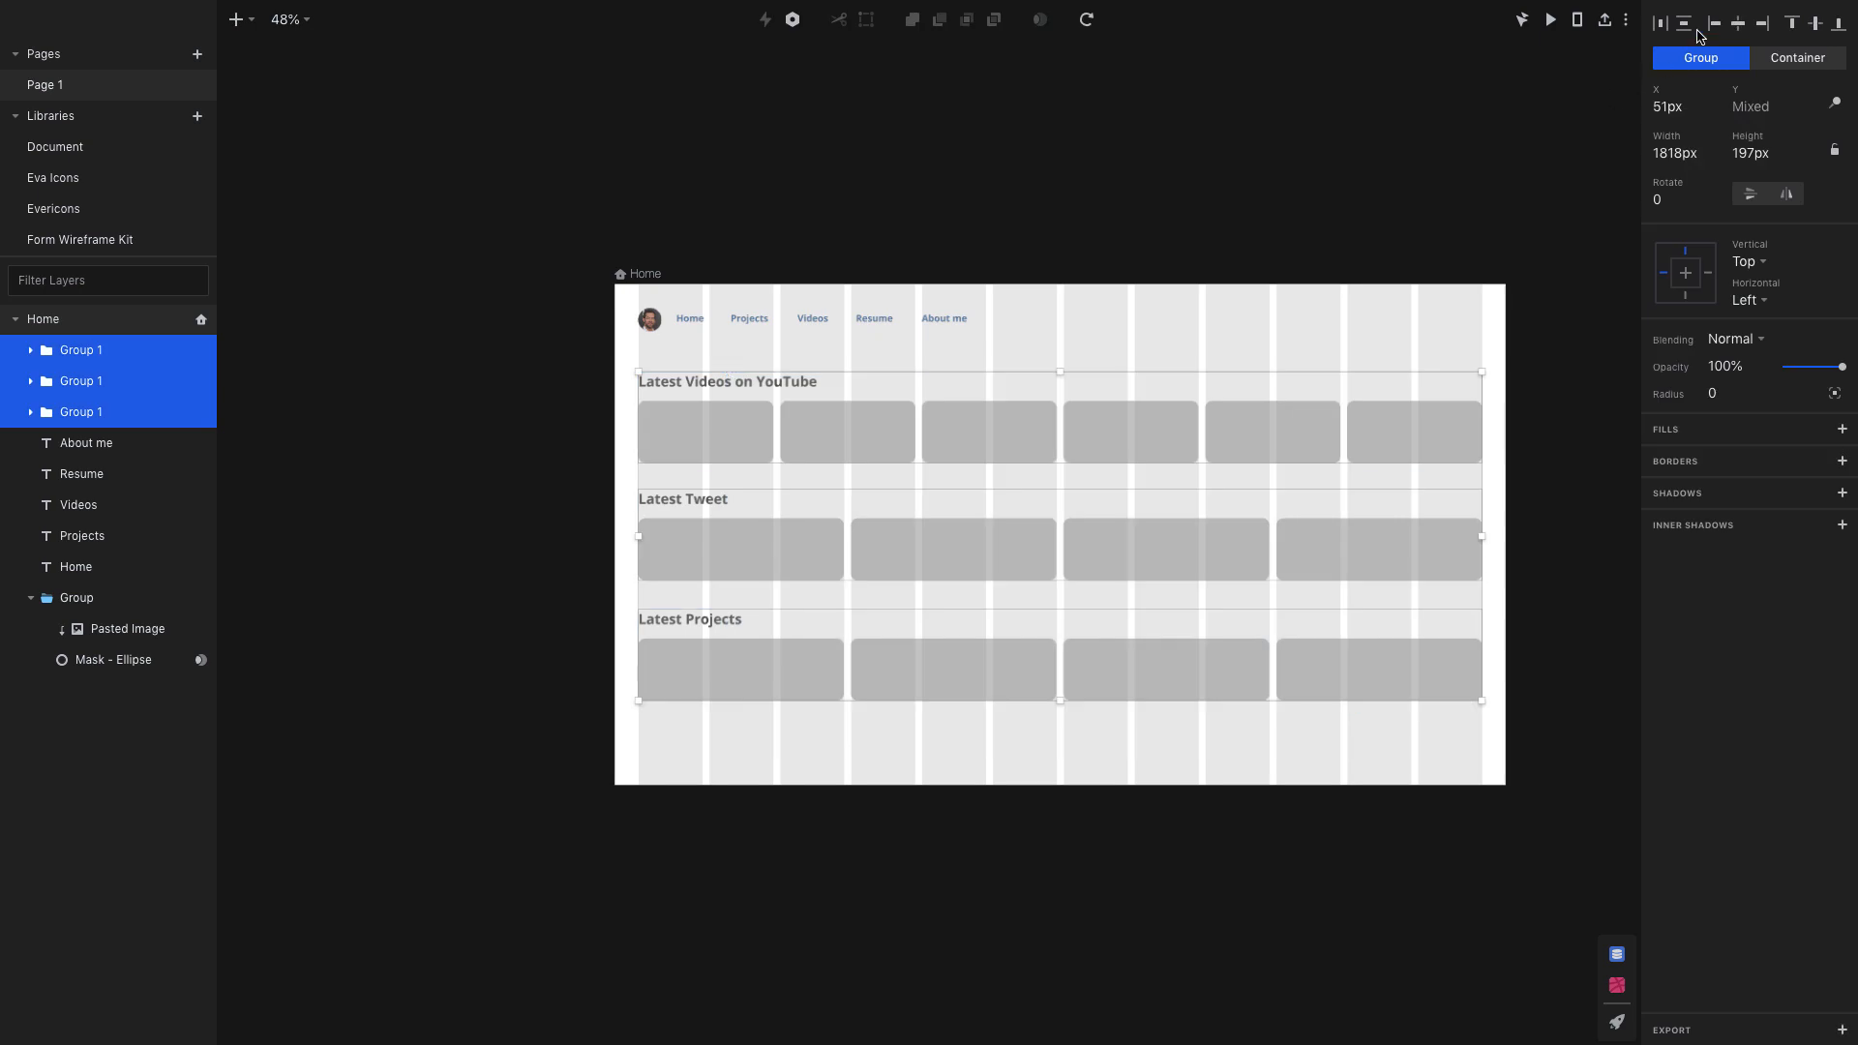
pyautogui.click(956, 738)
pyautogui.press('super+p')
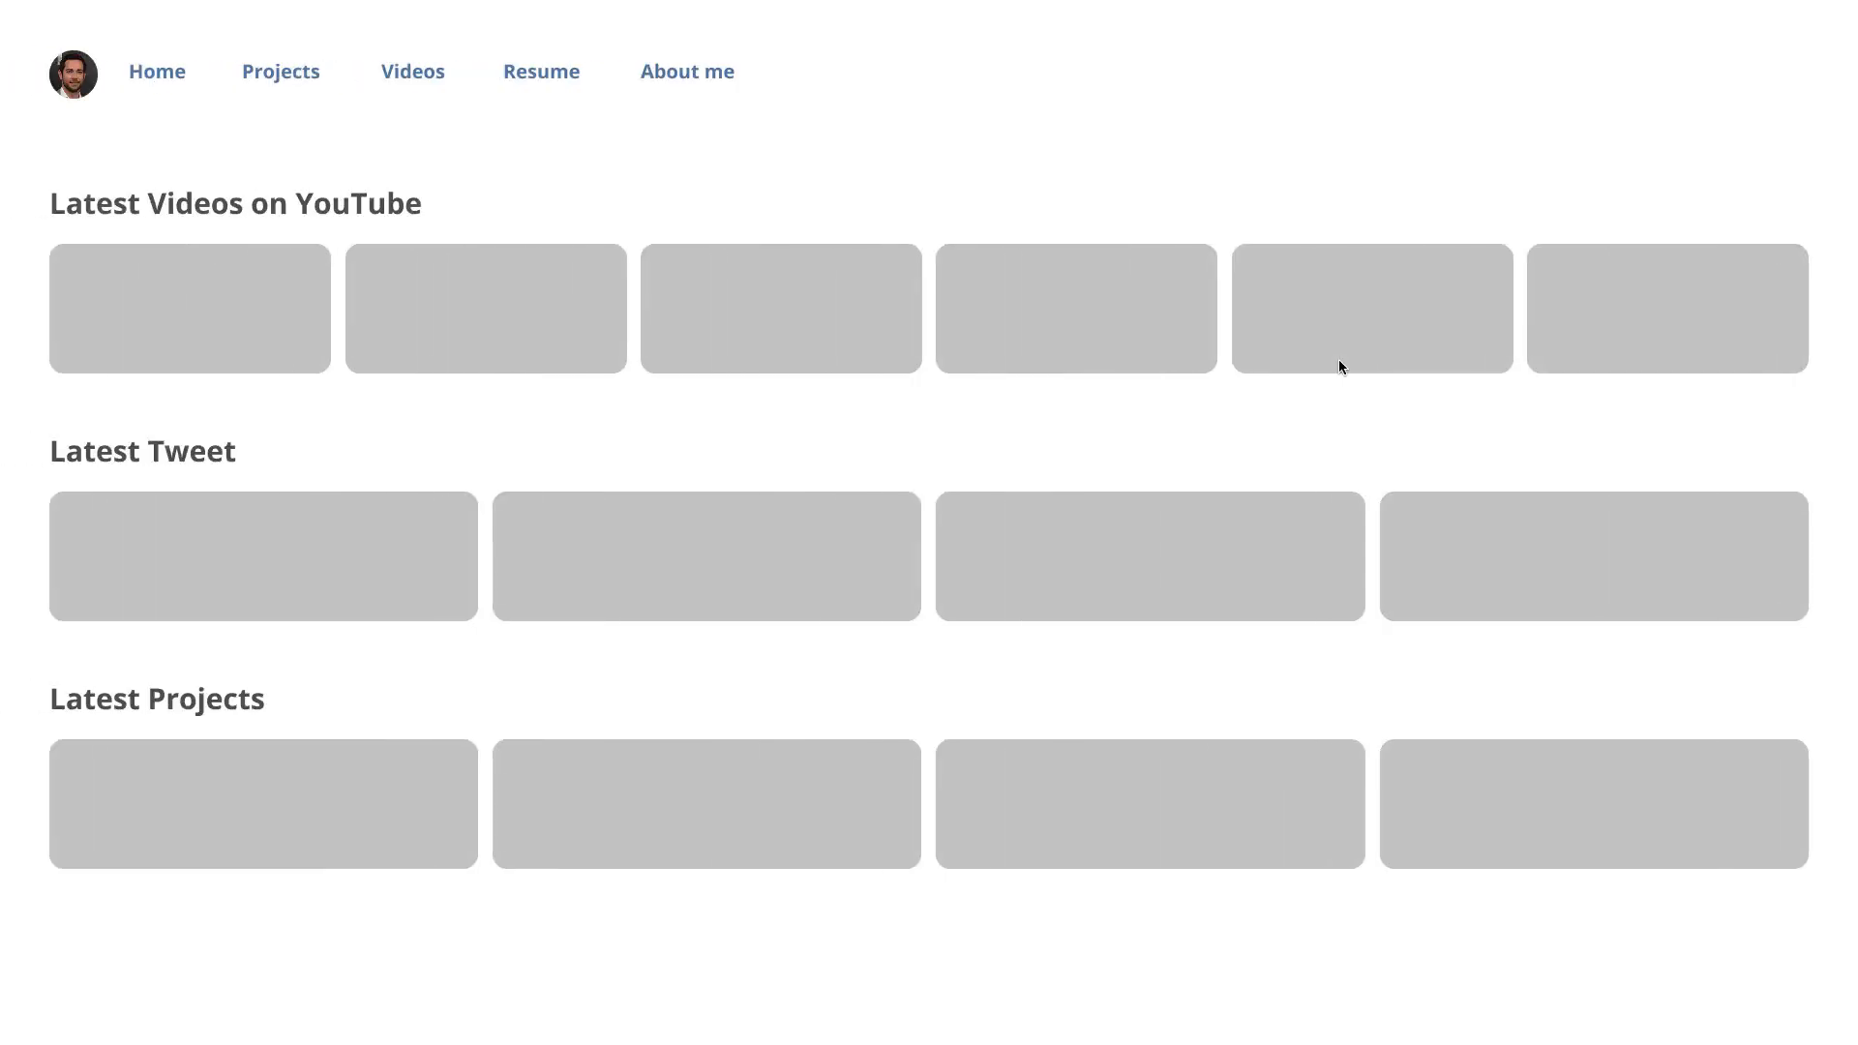
pyautogui.press('Escape')
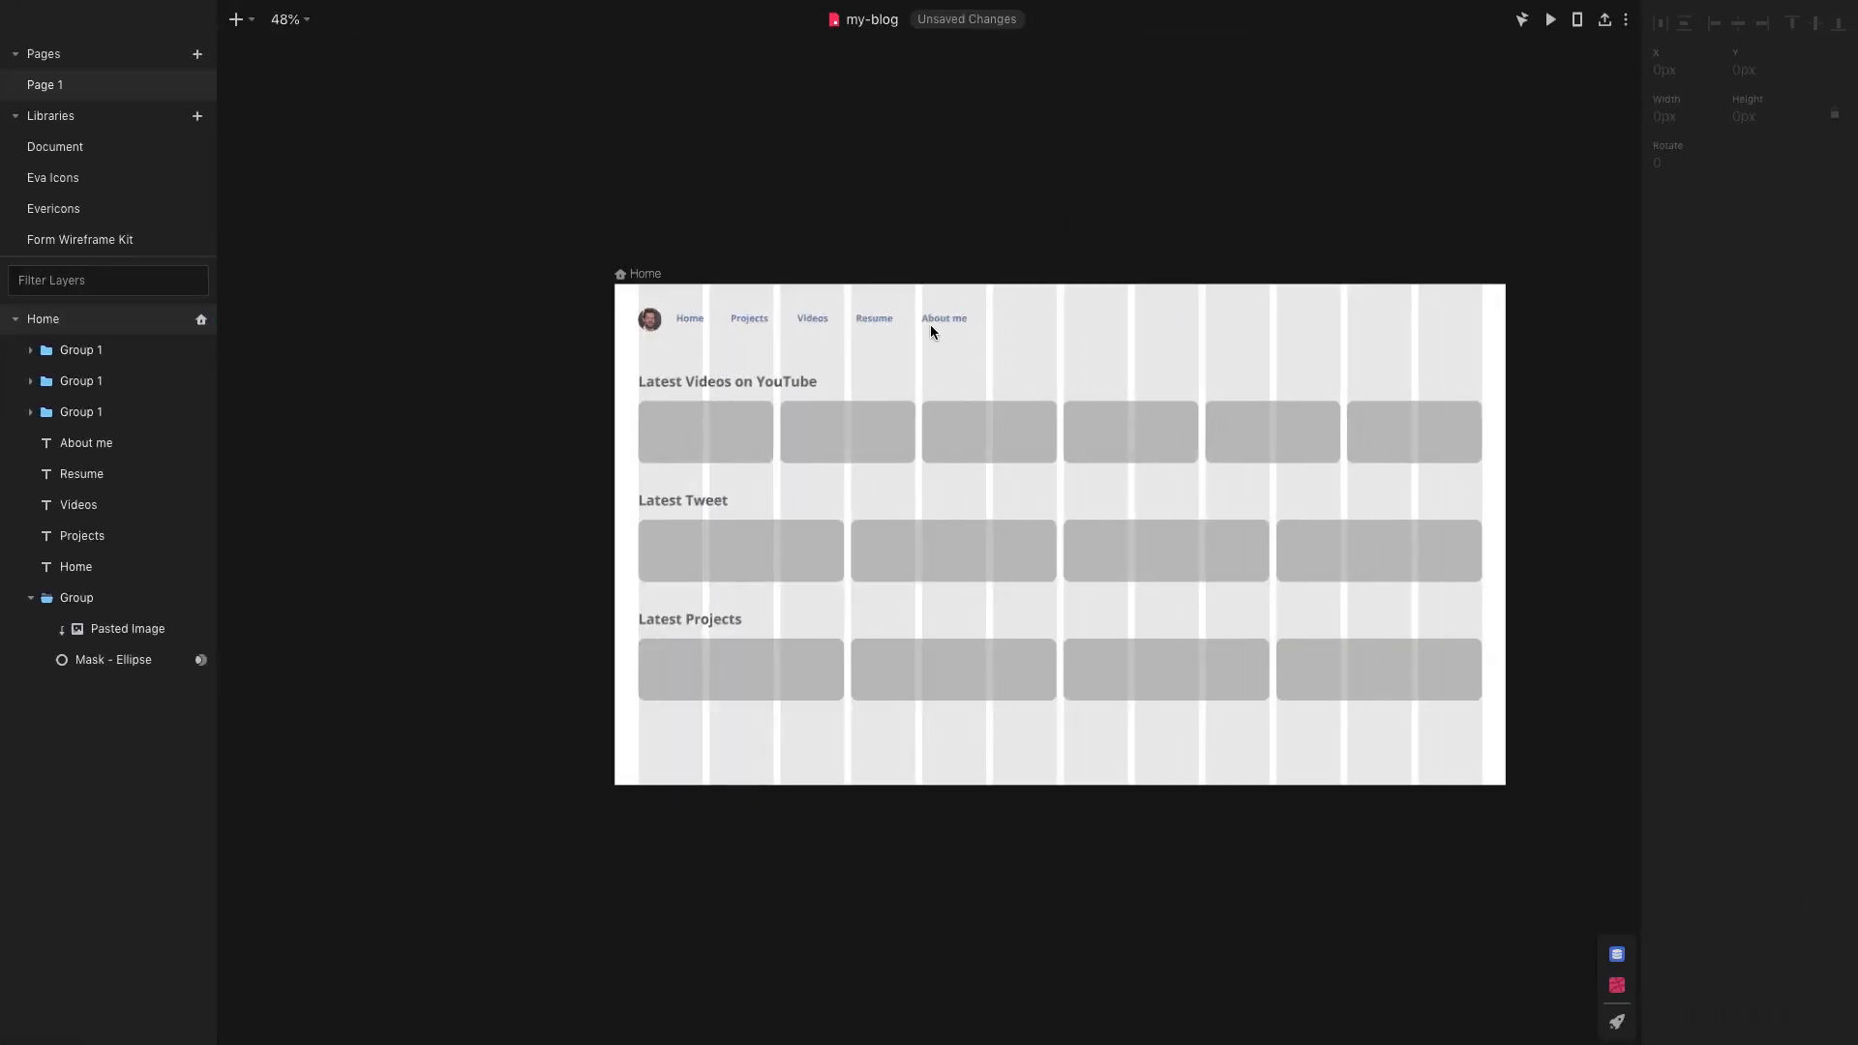
# - Tighten the spacing between the five menu texts, keeping them evenly distributed, and check the header in the preview
pyautogui.moveTo(954, 340); pyautogui.dragTo(675, 311)
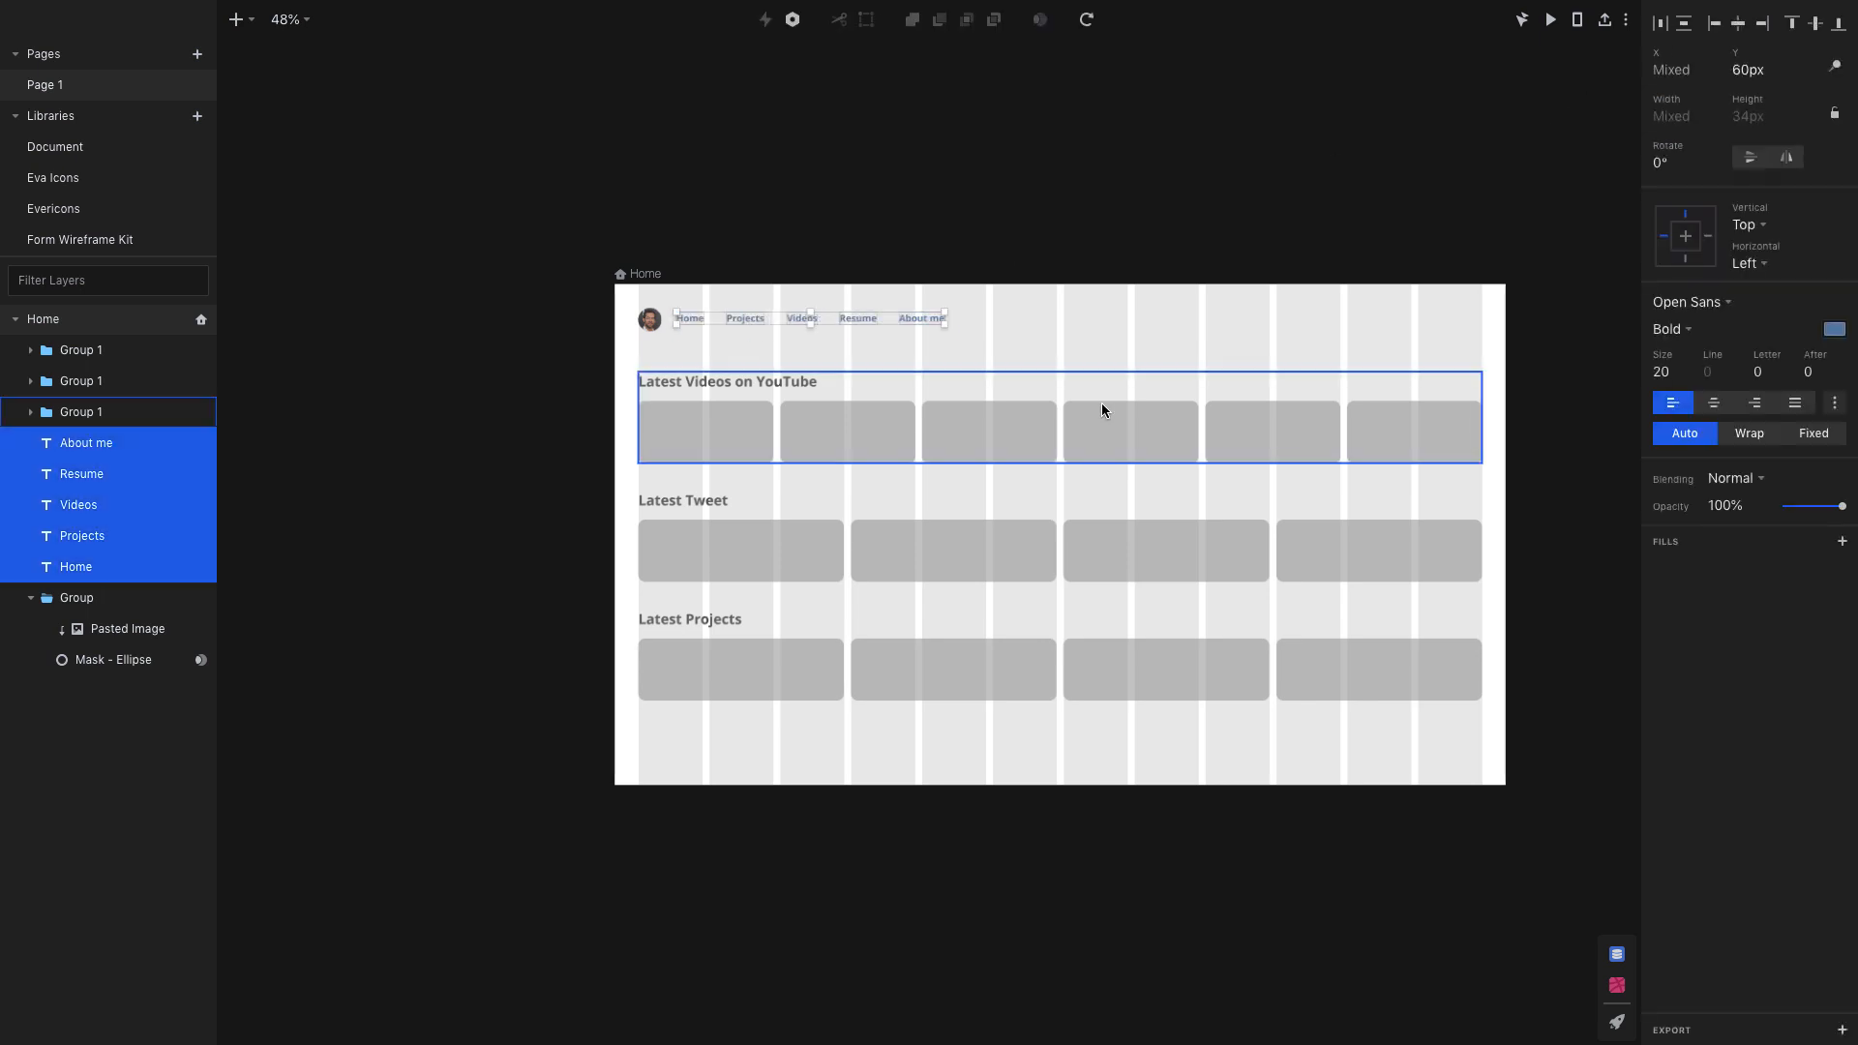
pyautogui.press('super+p')
pyautogui.press('Escape')
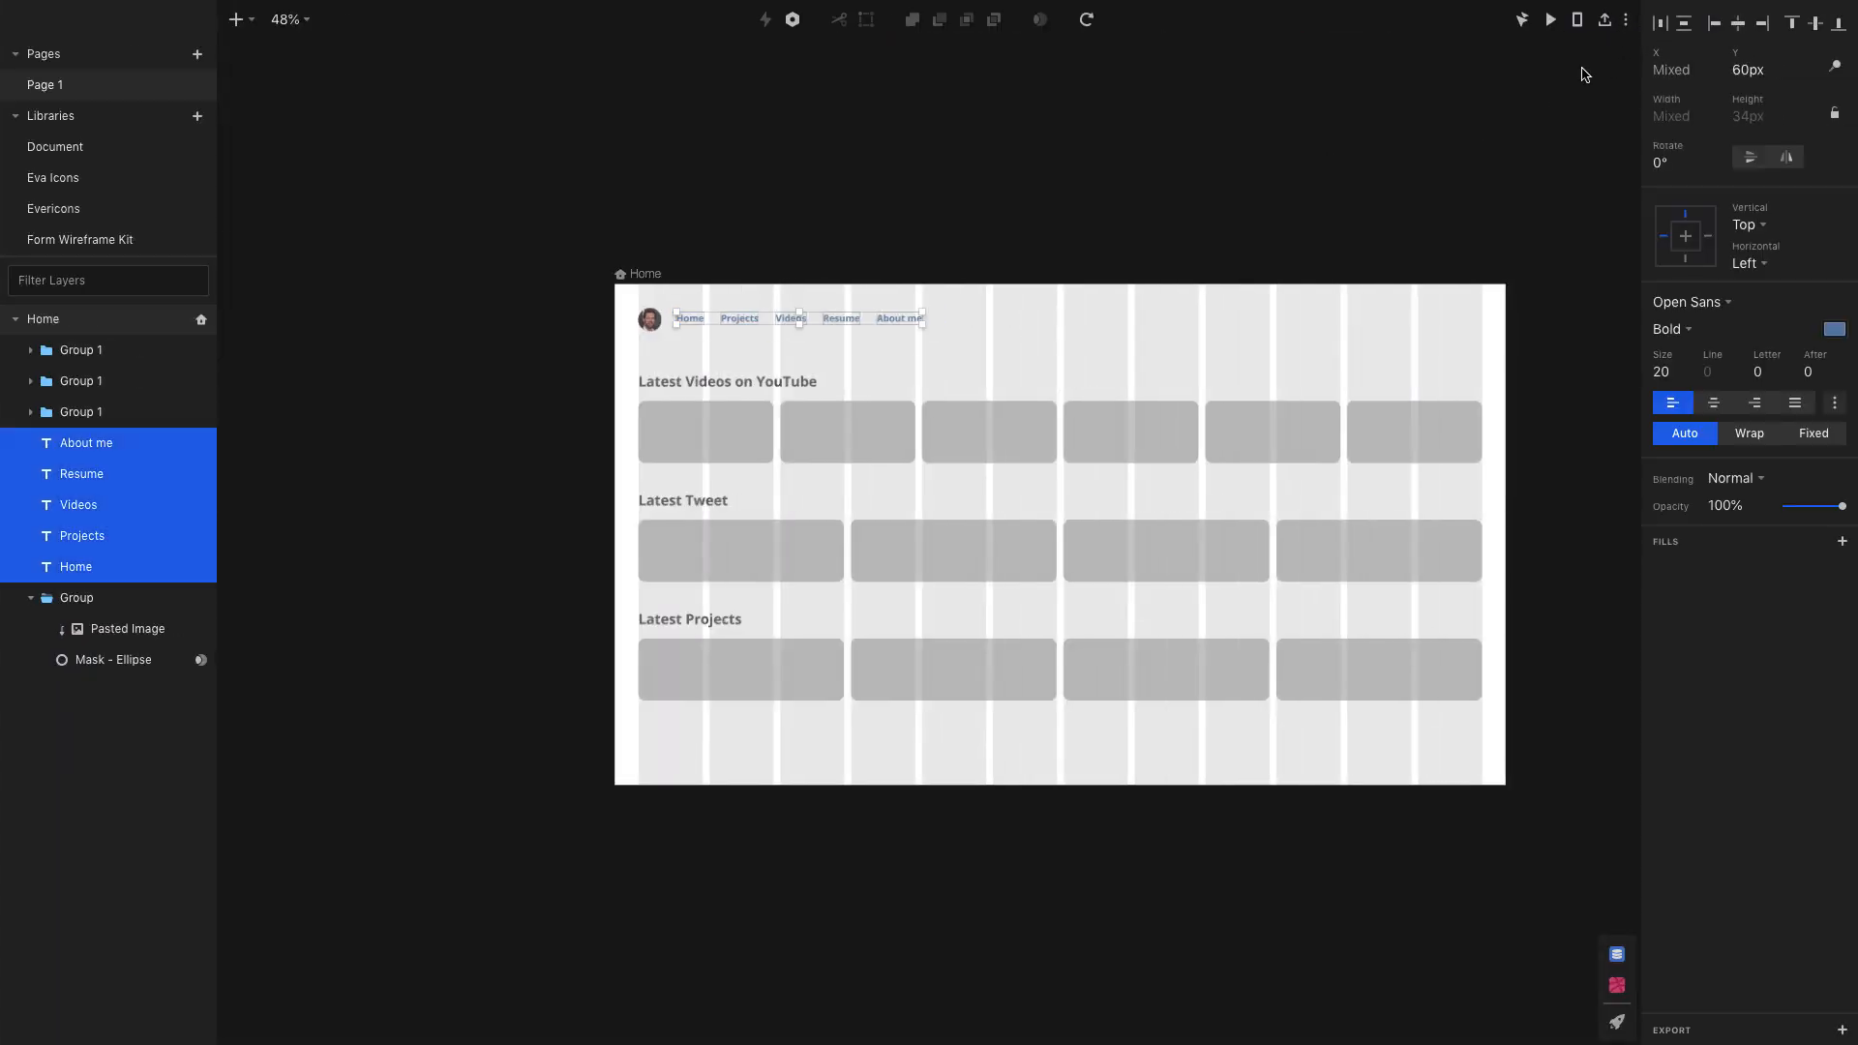
pyautogui.press('Escape')
pyautogui.press('super+p')
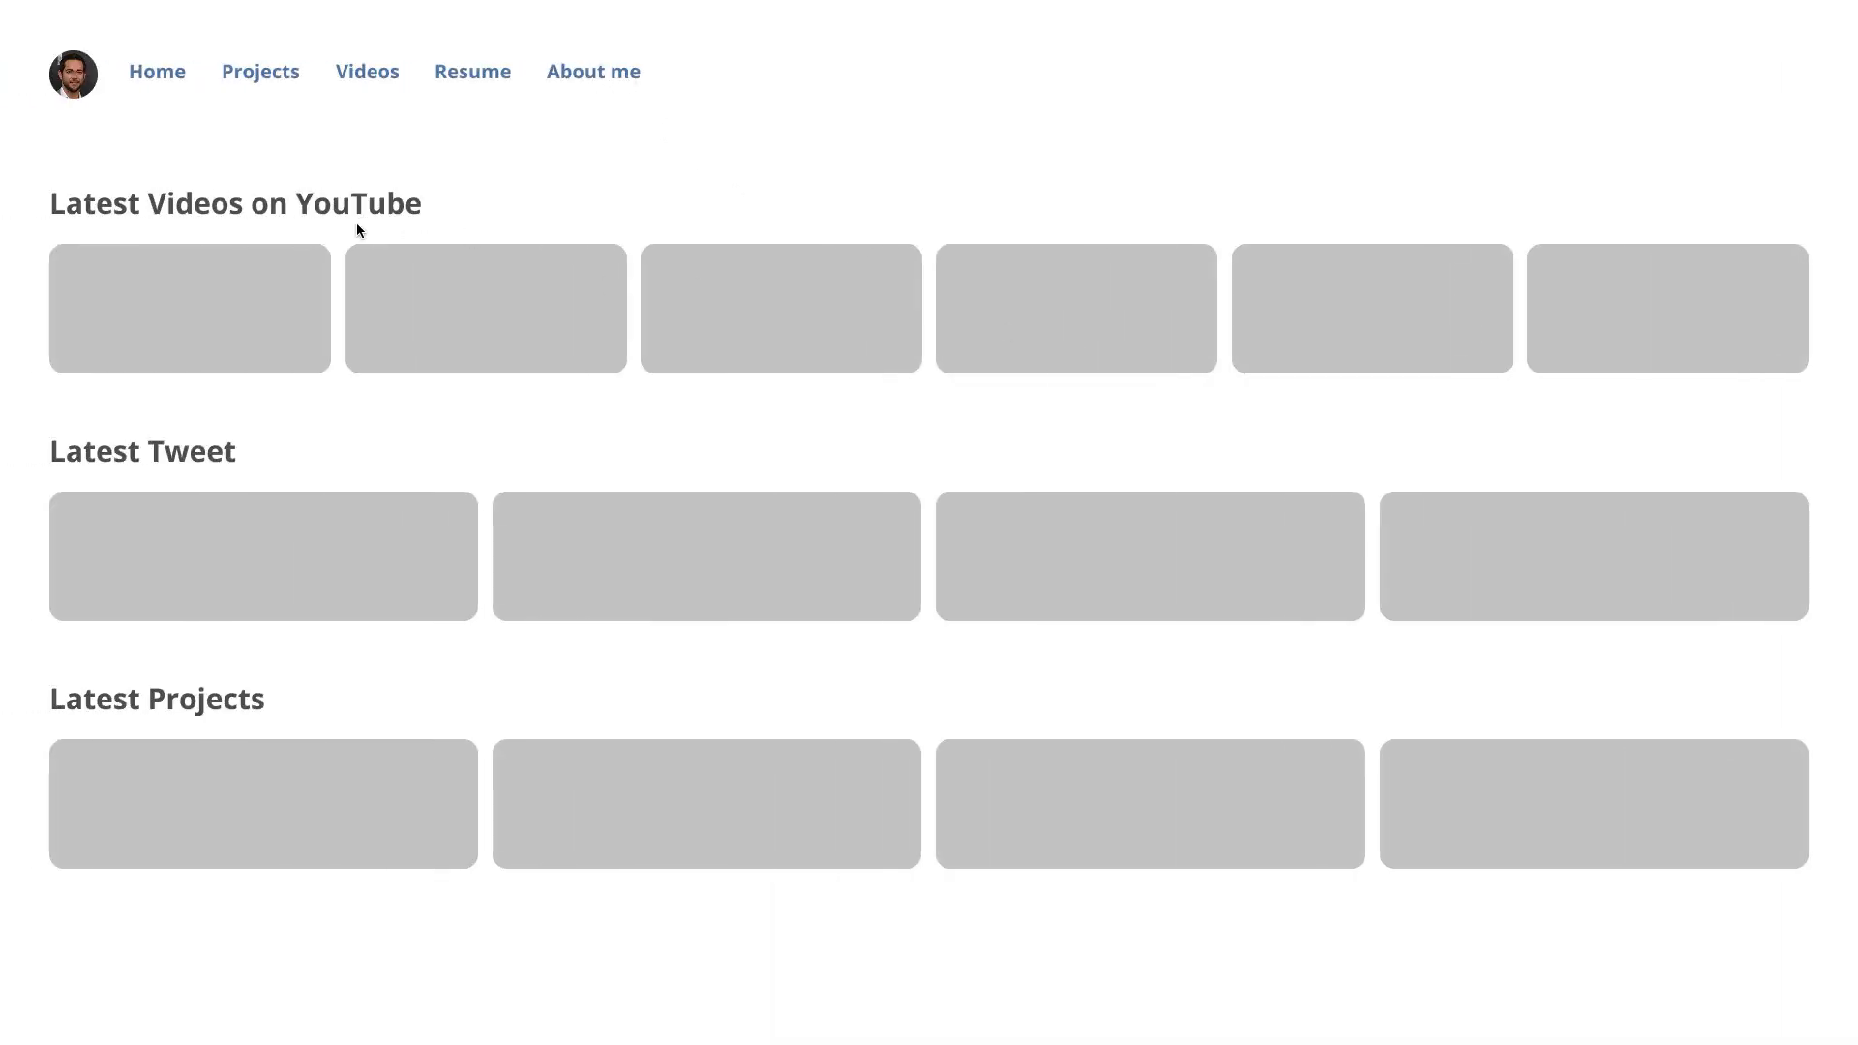
pyautogui.press('Escape')
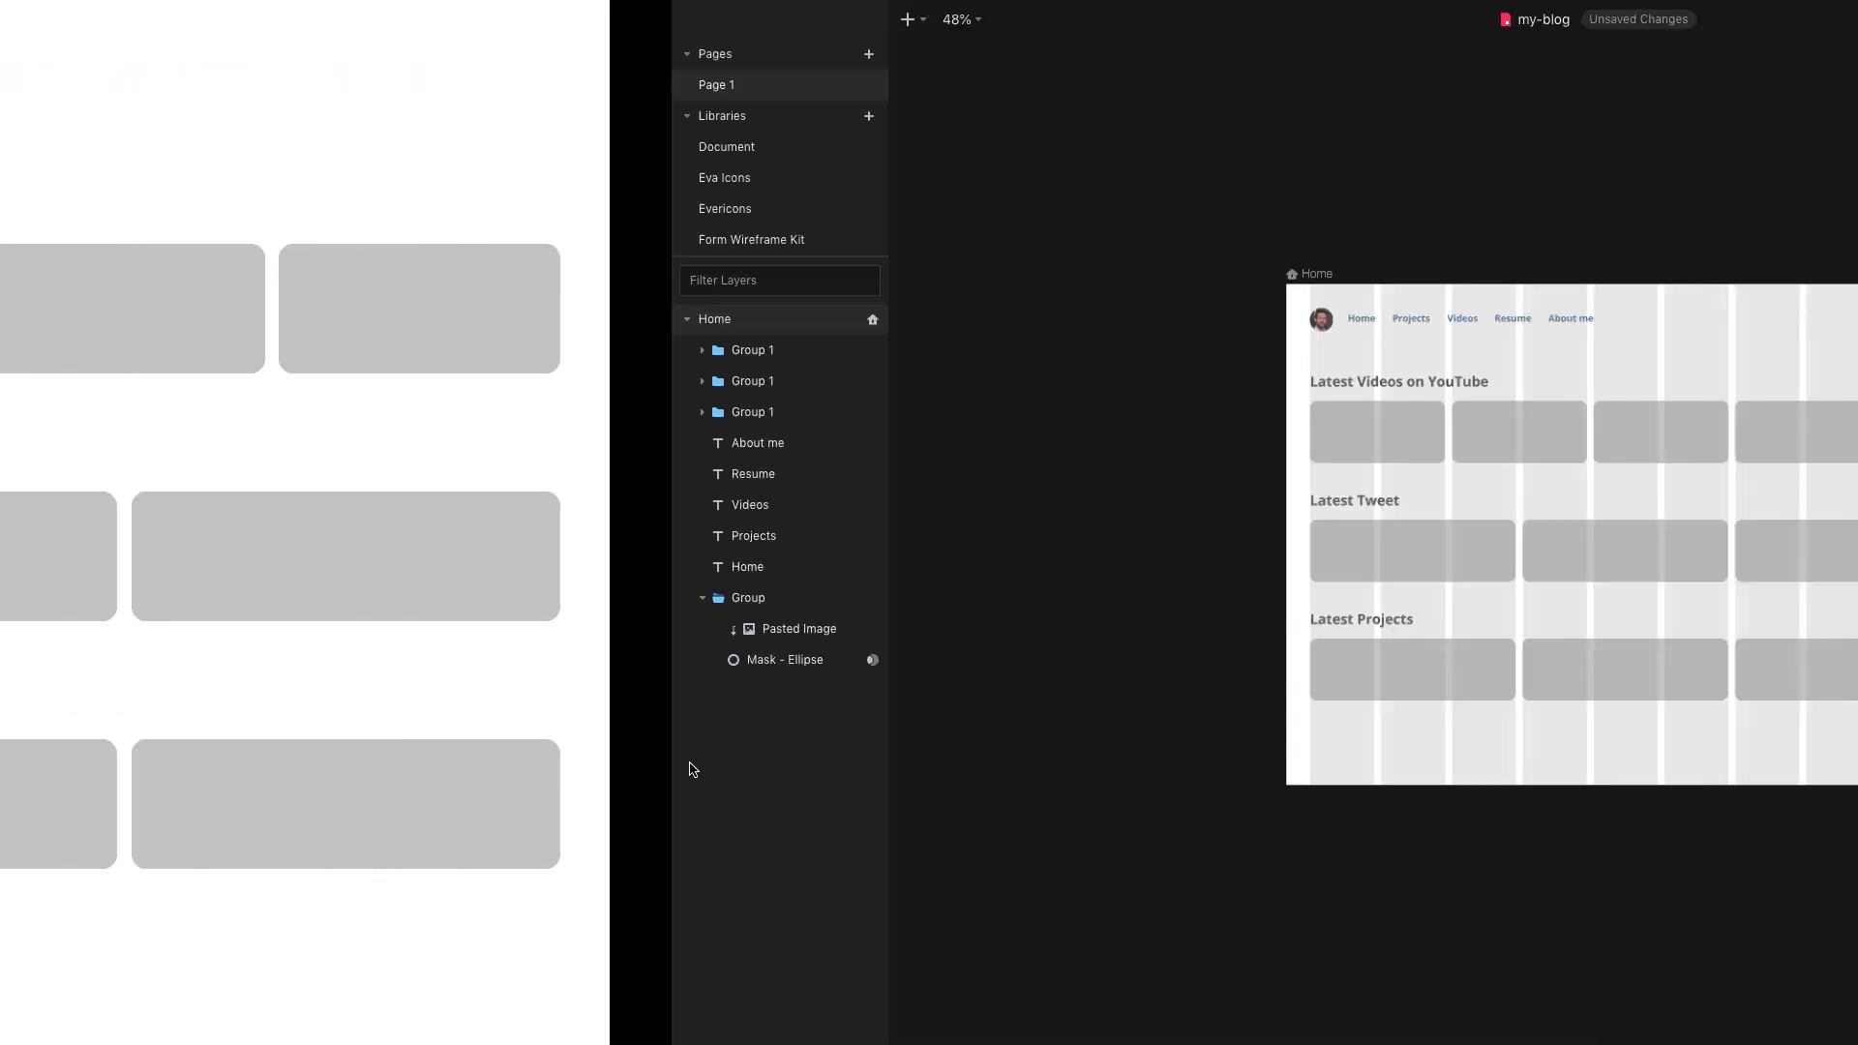
# - Find the youtube symbol in the Evericons library and place it at the far end of the header, opposite the avatar
pyautogui.click(53, 208)
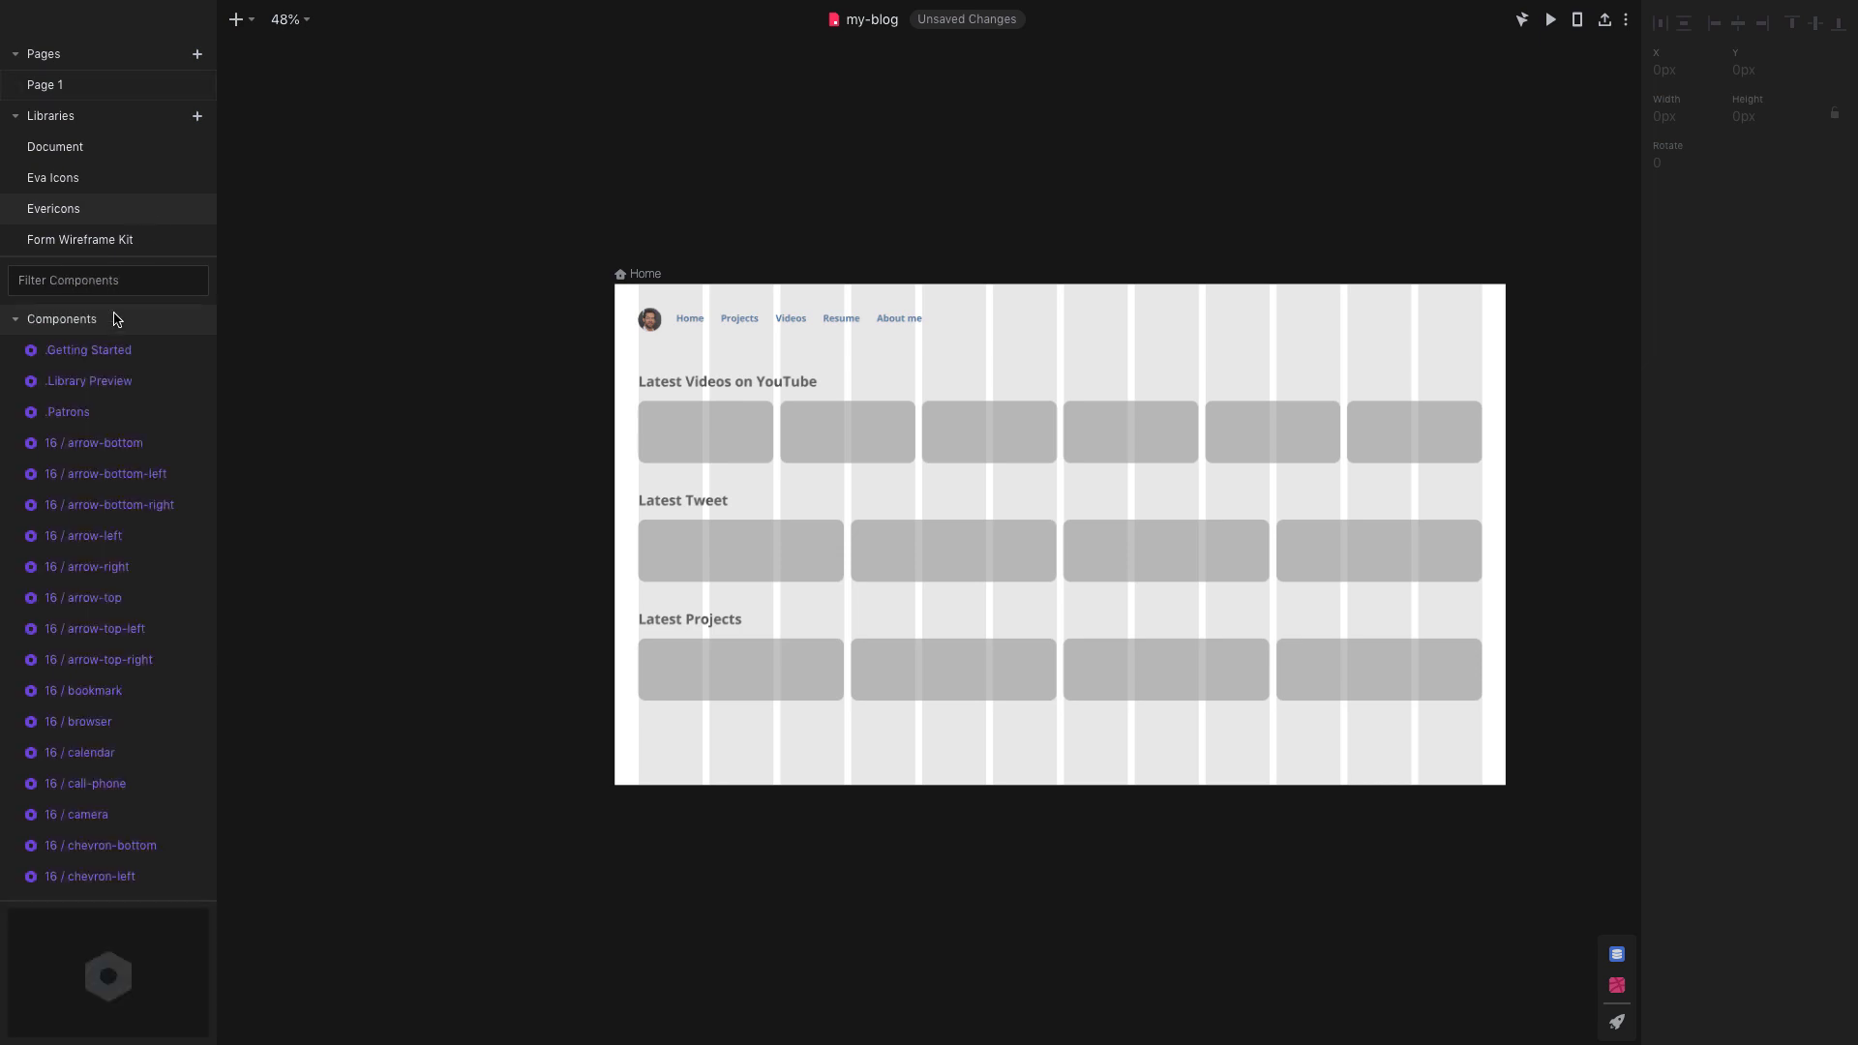
pyautogui.write('you')
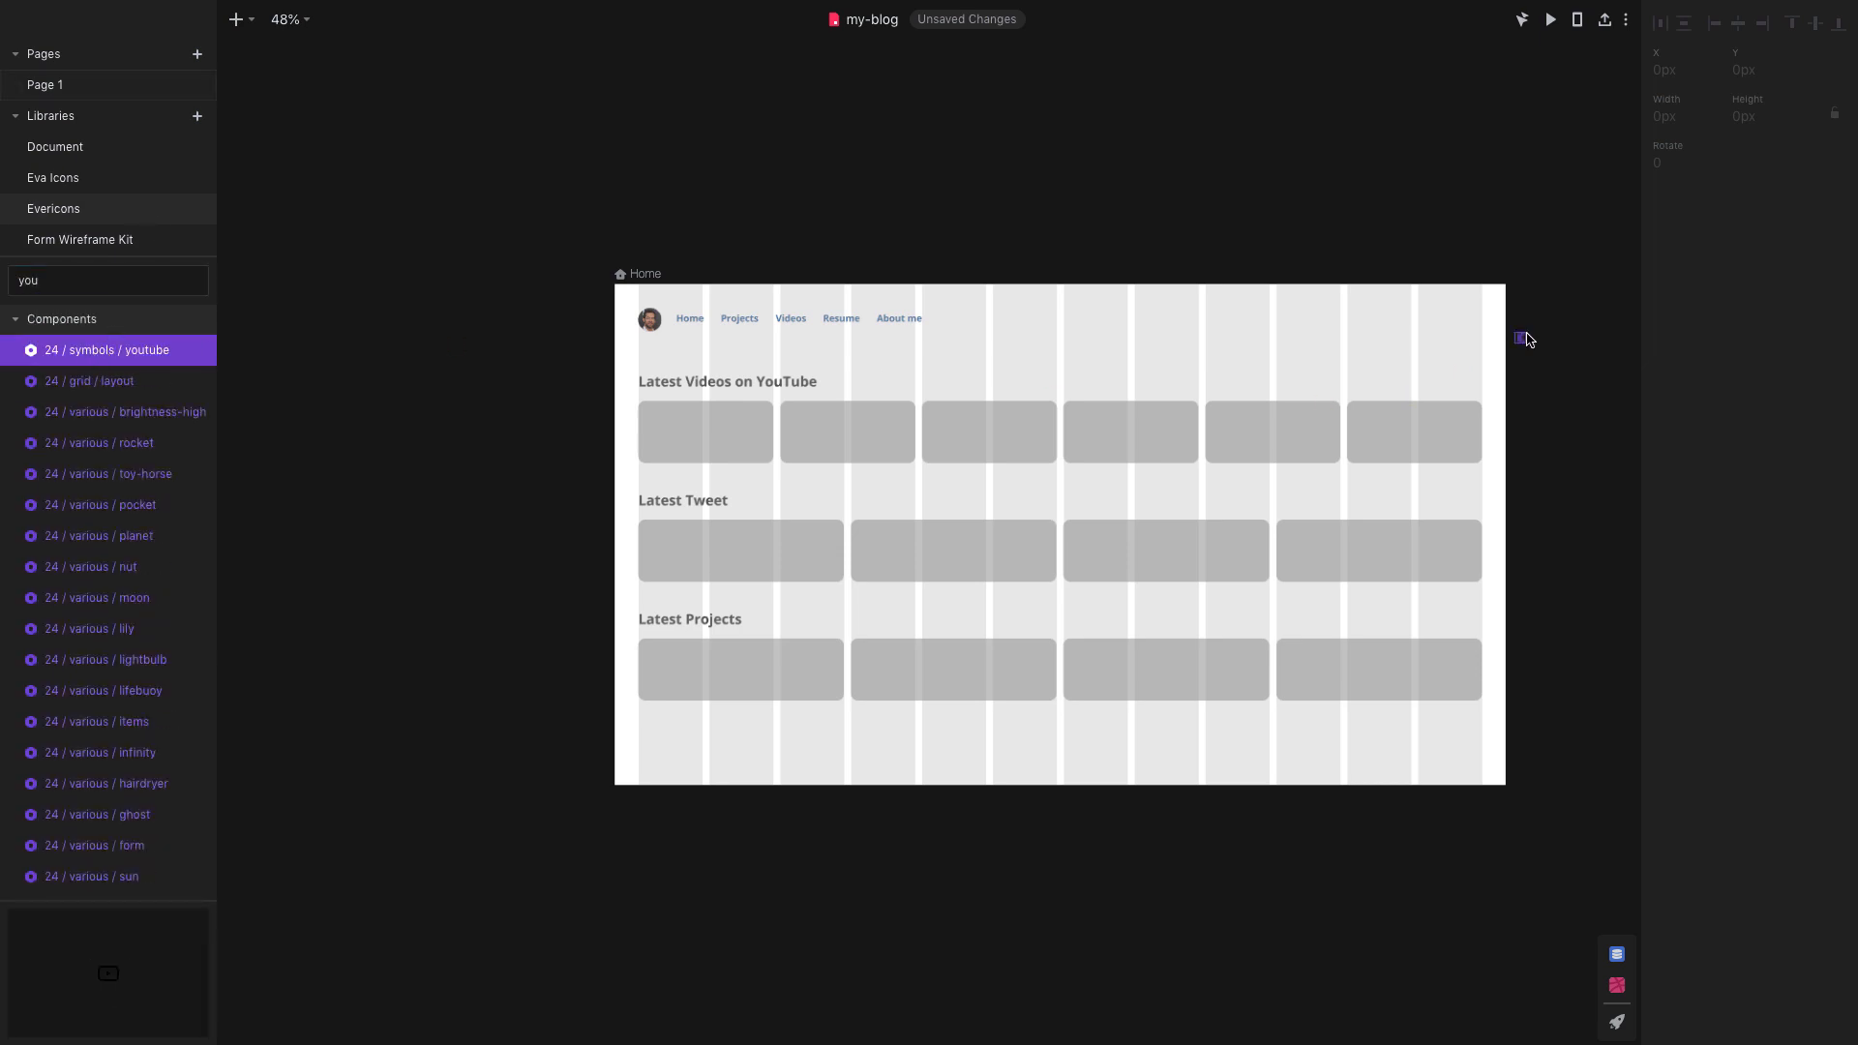
pyautogui.moveTo(1476, 322); pyautogui.dragTo(1474, 321)
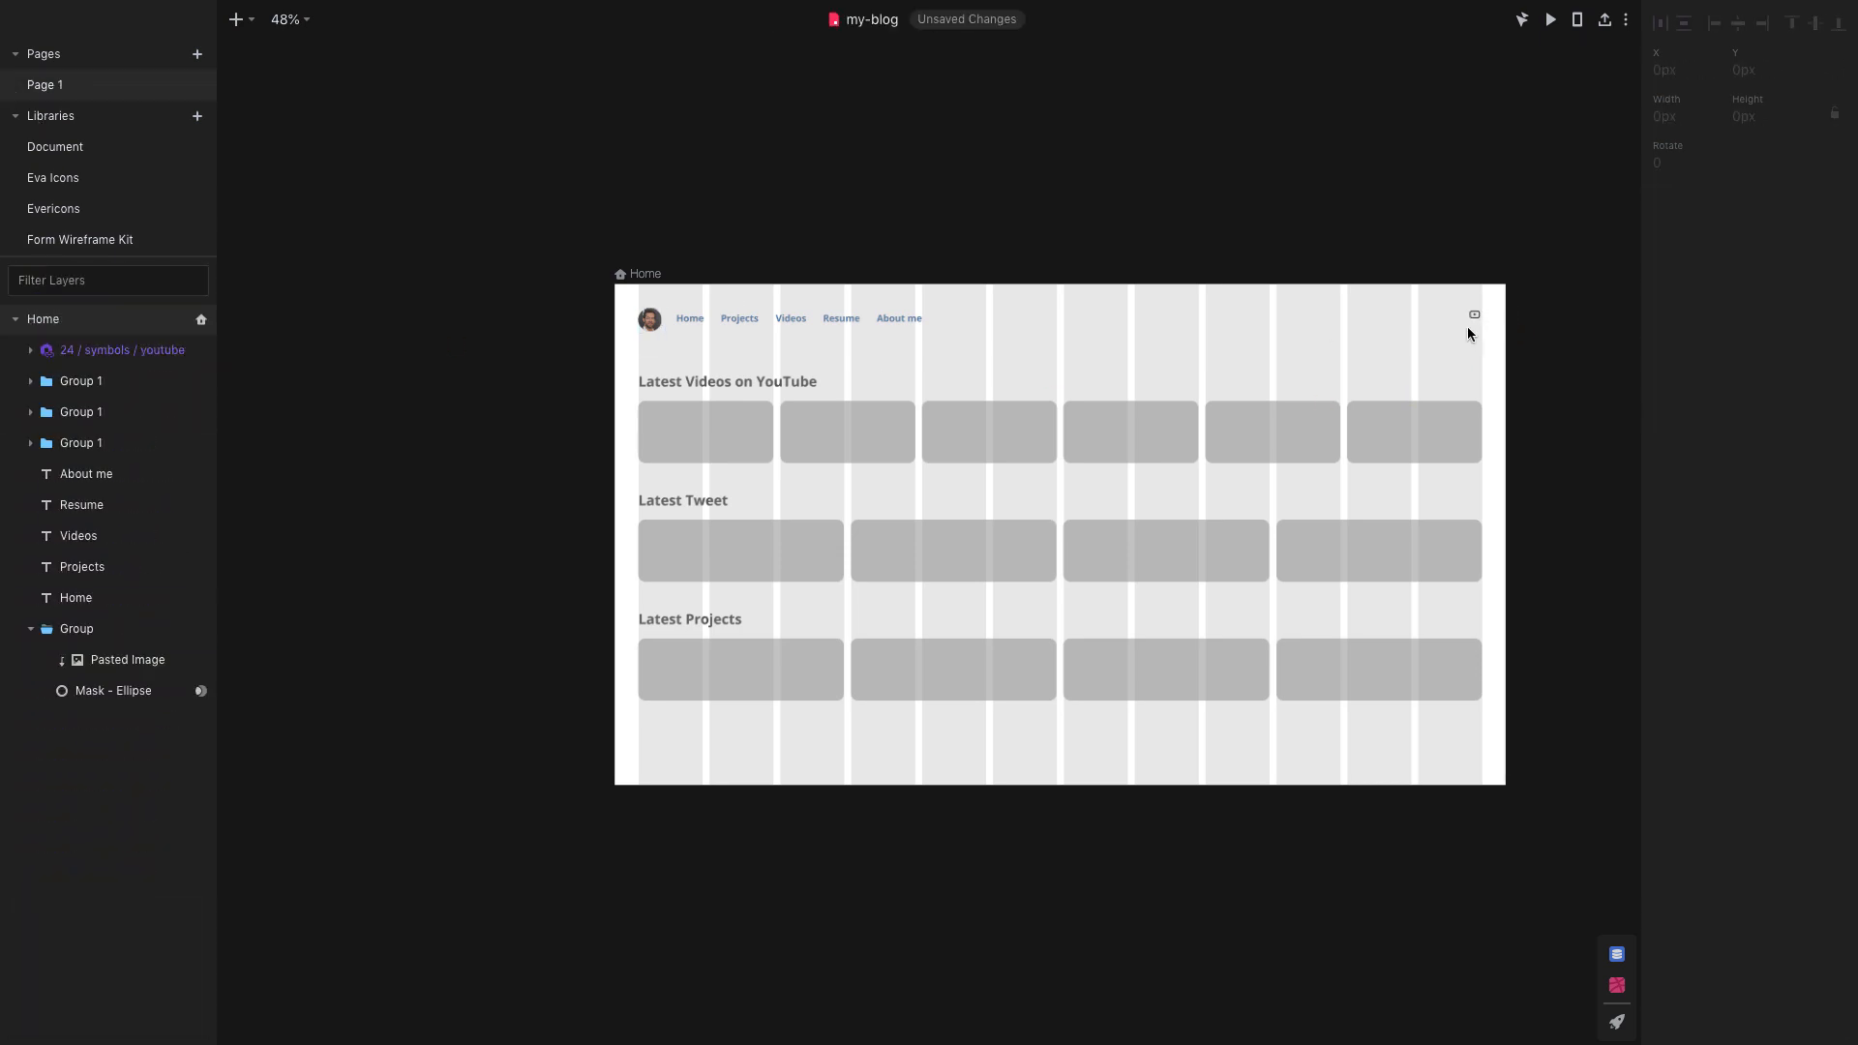
# - Rename the three content section groups as Youtube, Tweet and Projects to match their headings
pyautogui.click(733, 438)
pyautogui.doubleClick(87, 443)
pyautogui.write('Y')
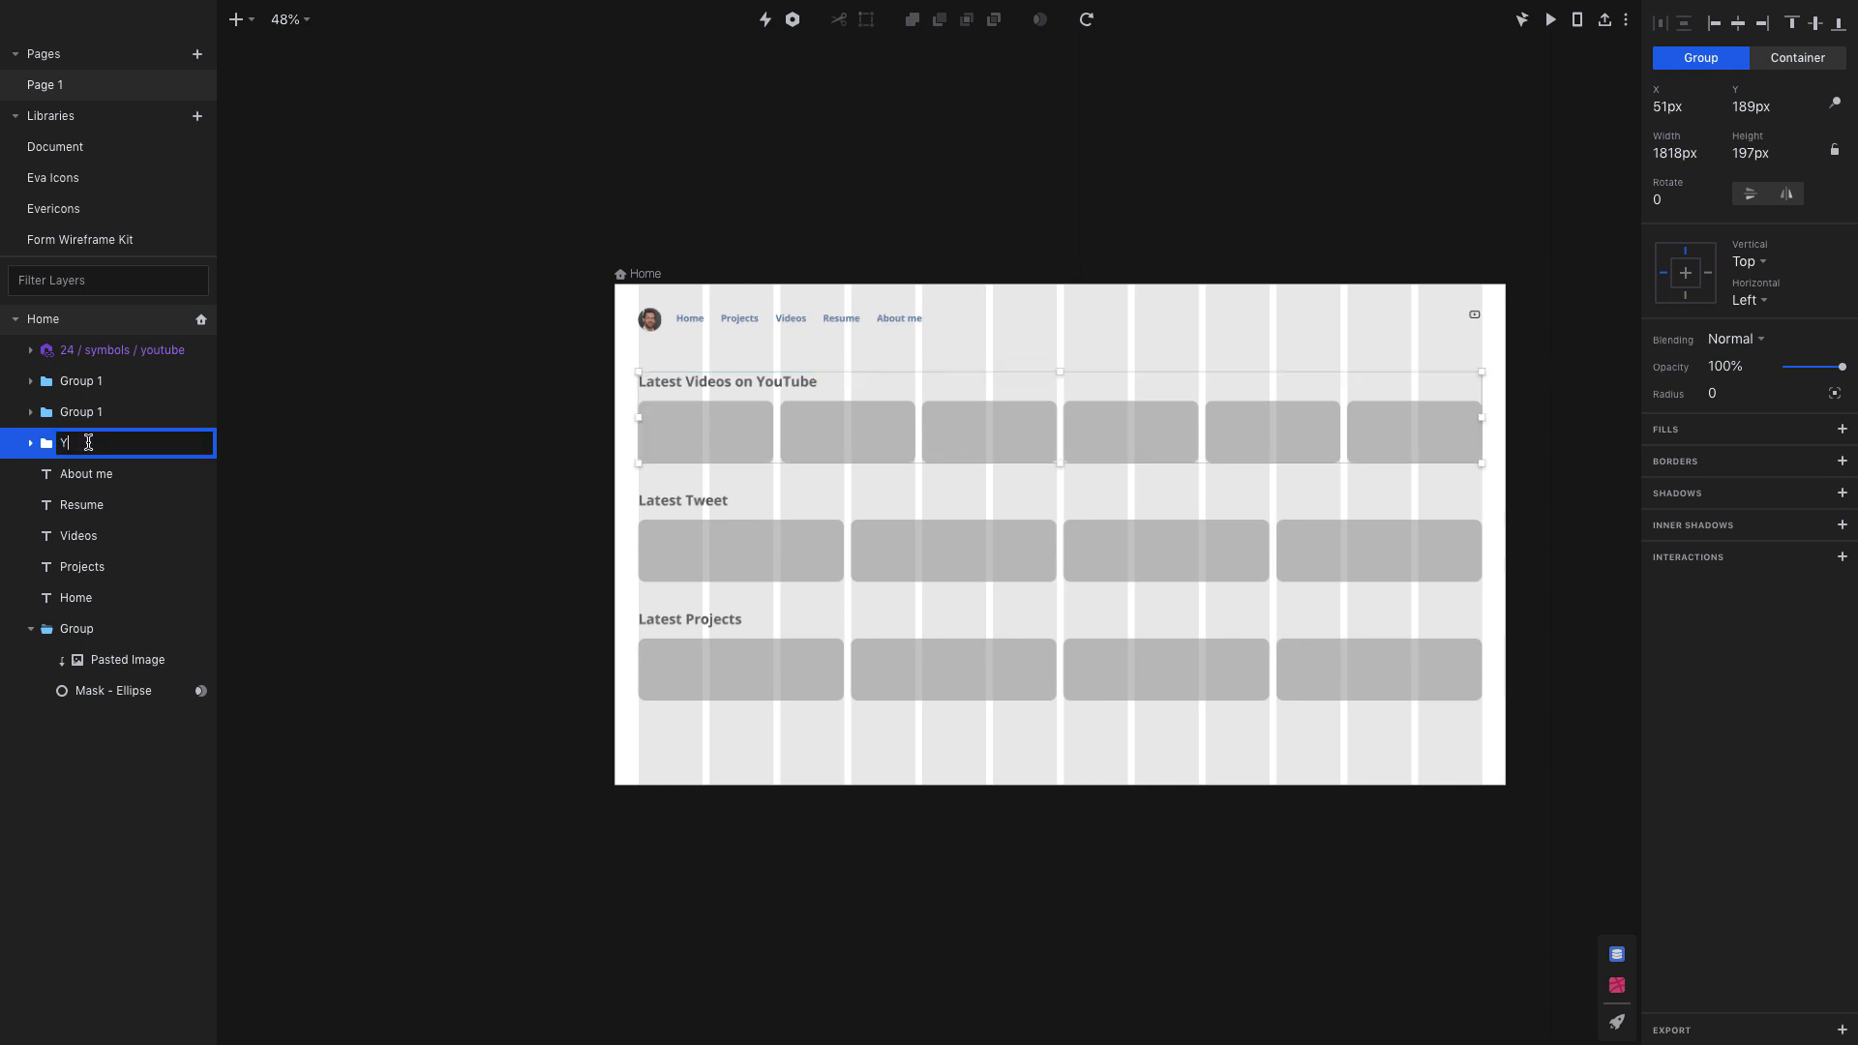
pyautogui.write('outube')
pyautogui.click(239, 473)
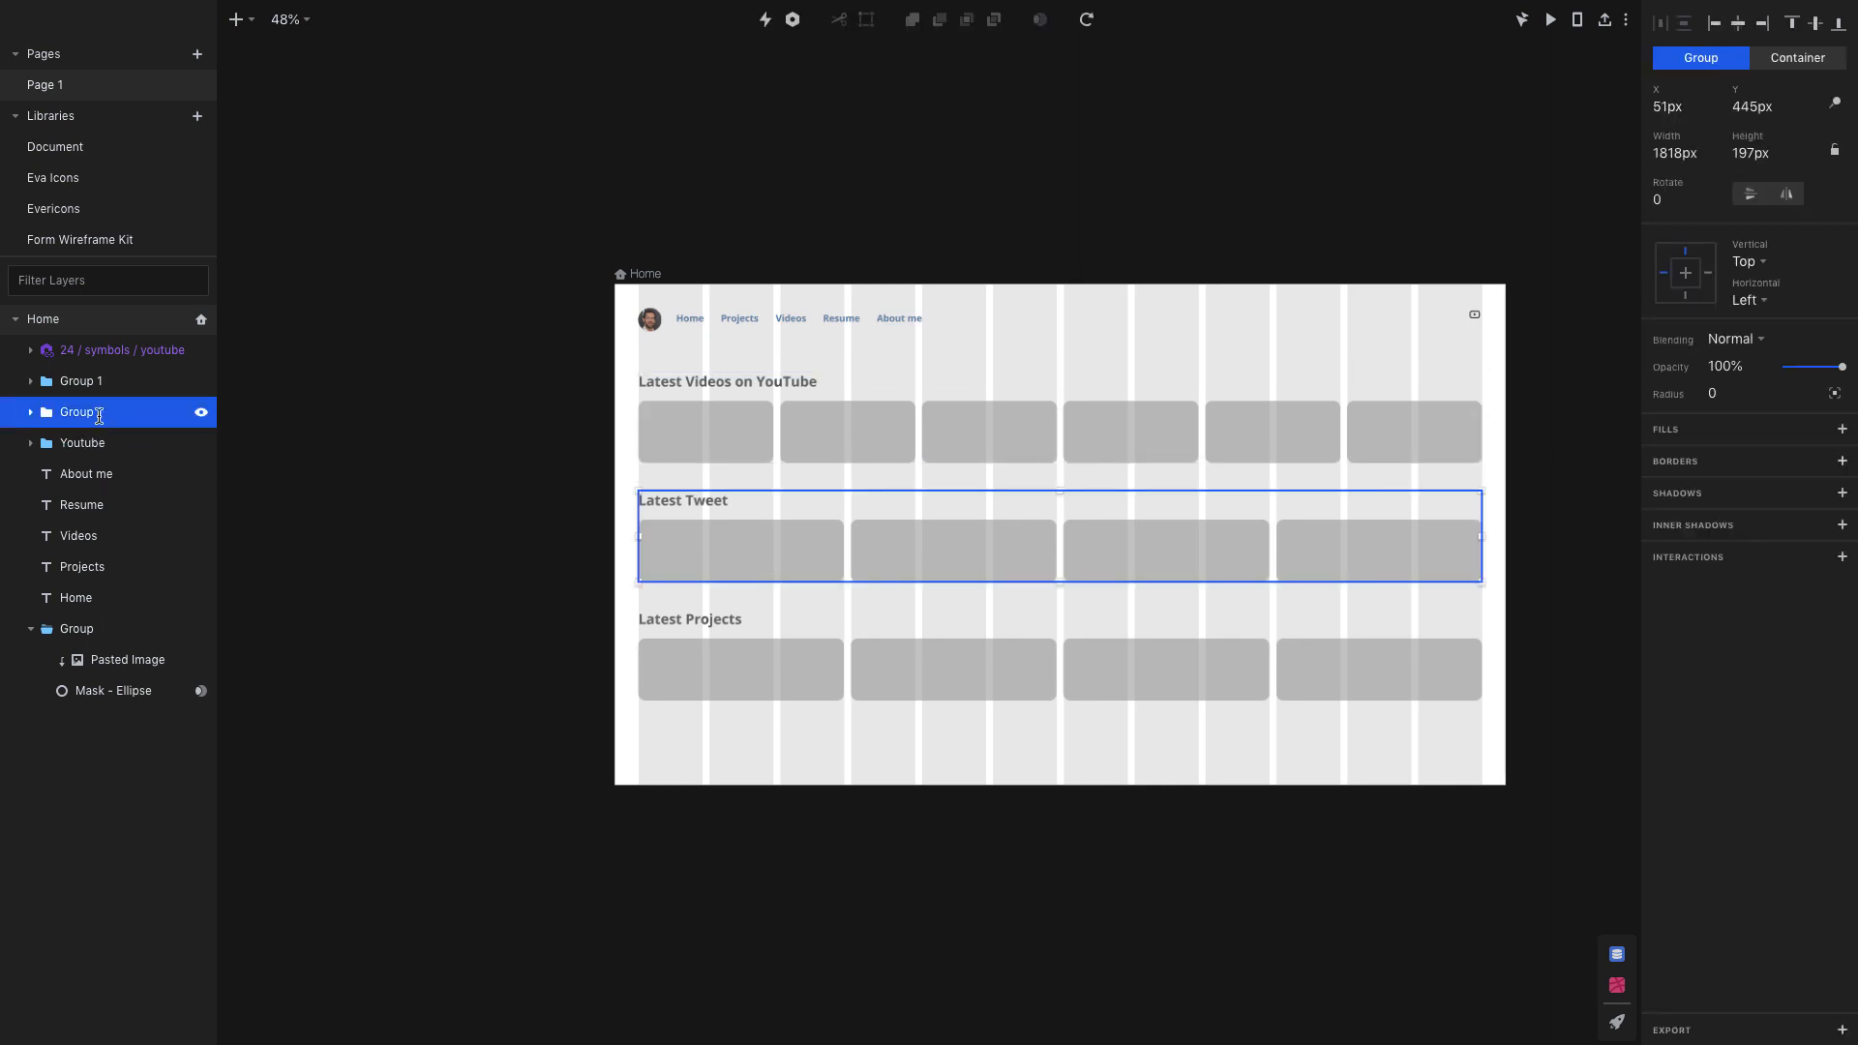
pyautogui.write('Twwet')
pyautogui.click(104, 378)
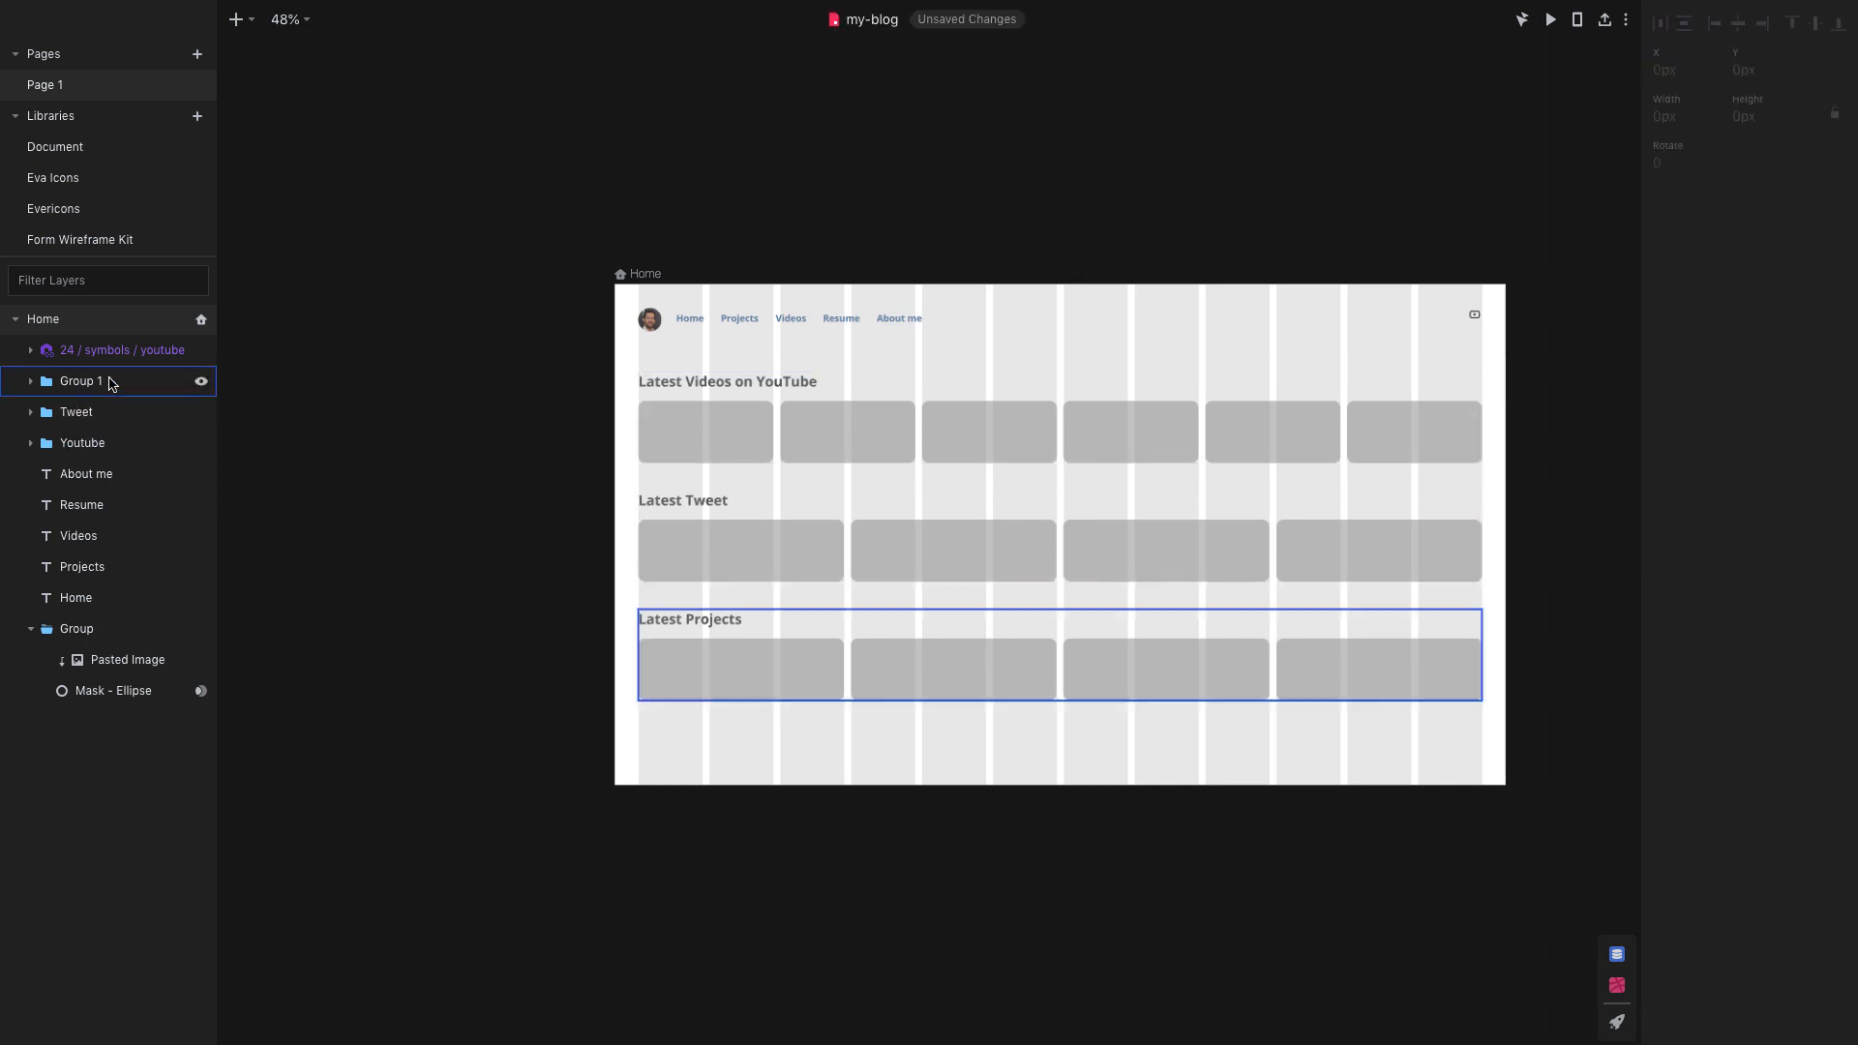
pyautogui.doubleClick(105, 380)
pyautogui.write('Projects')
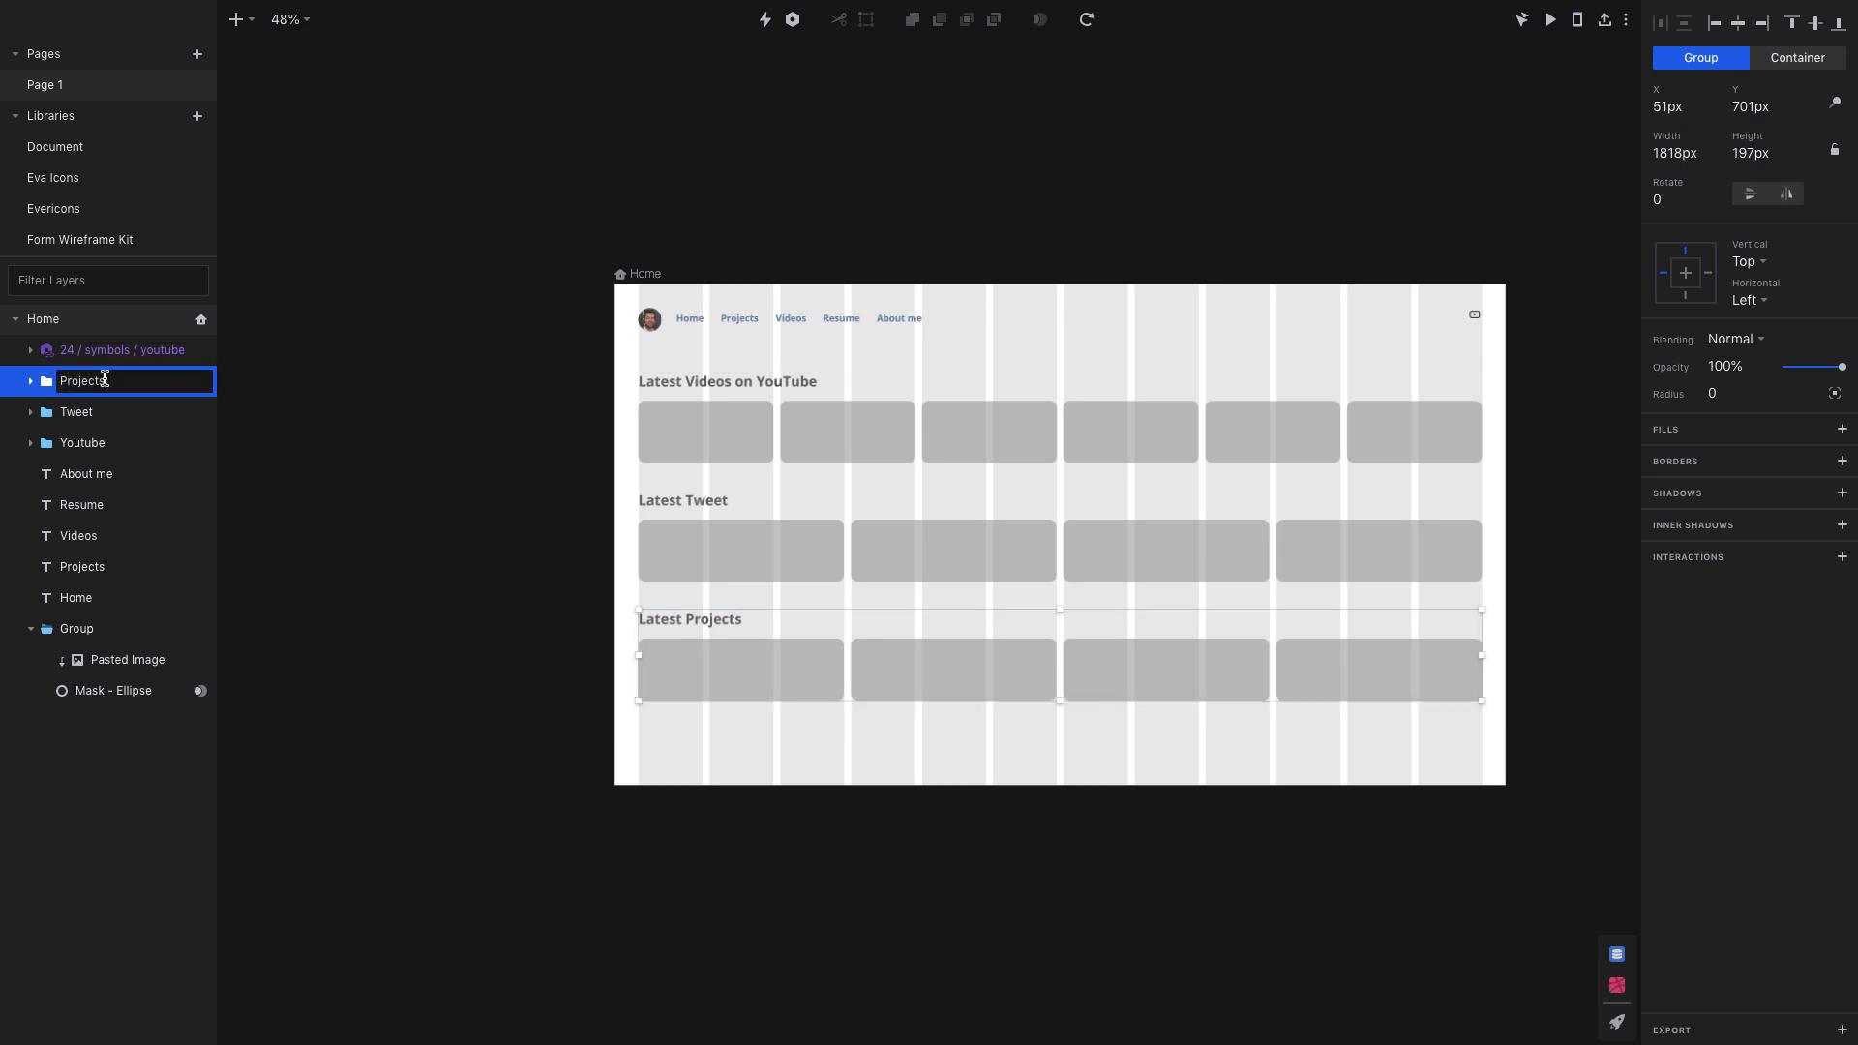
# - Group the five menu texts together with the avatar group and name the new group Header
pyautogui.click(86, 473)
pyautogui.keyDown('shift'); pyautogui.click(80, 597); pyautogui.keyUp('shift')
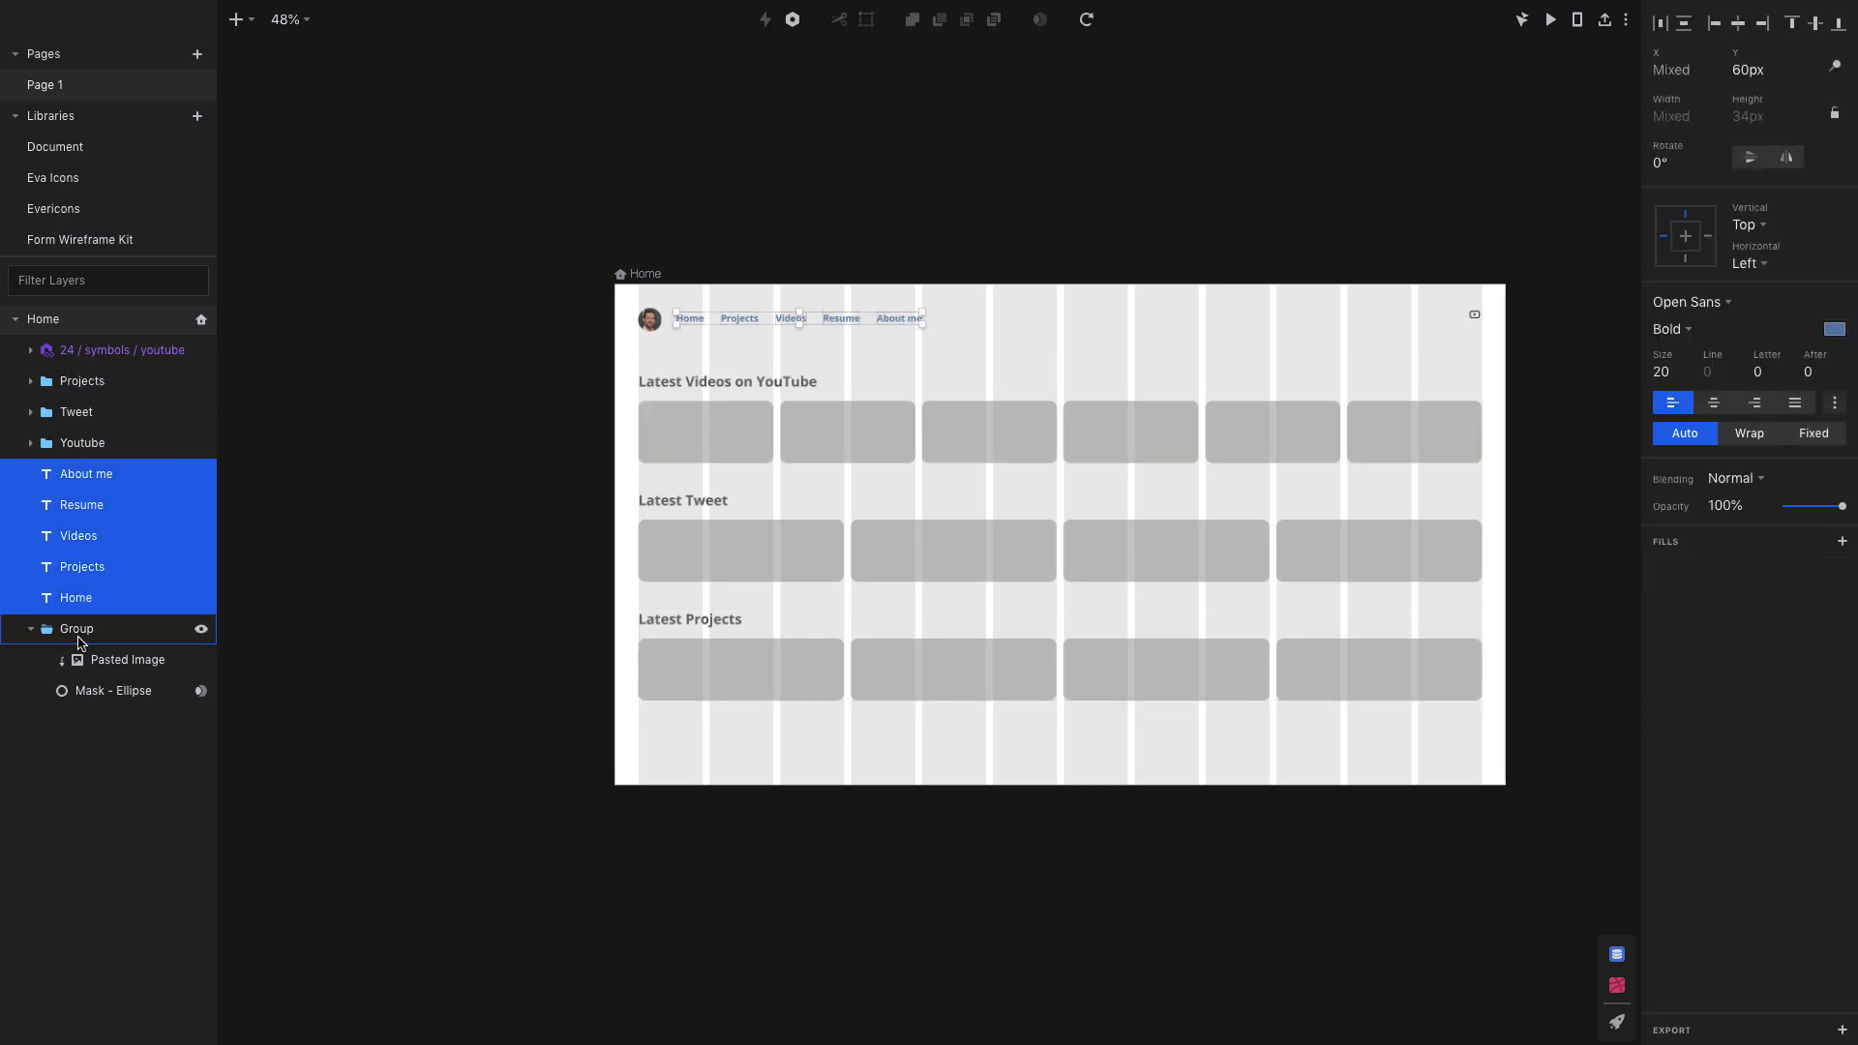
pyautogui.keyDown('shift'); pyautogui.click(79, 640); pyautogui.keyUp('shift')
pyautogui.hotkey('ctrl', 'g')
pyautogui.doubleClick(83, 476)
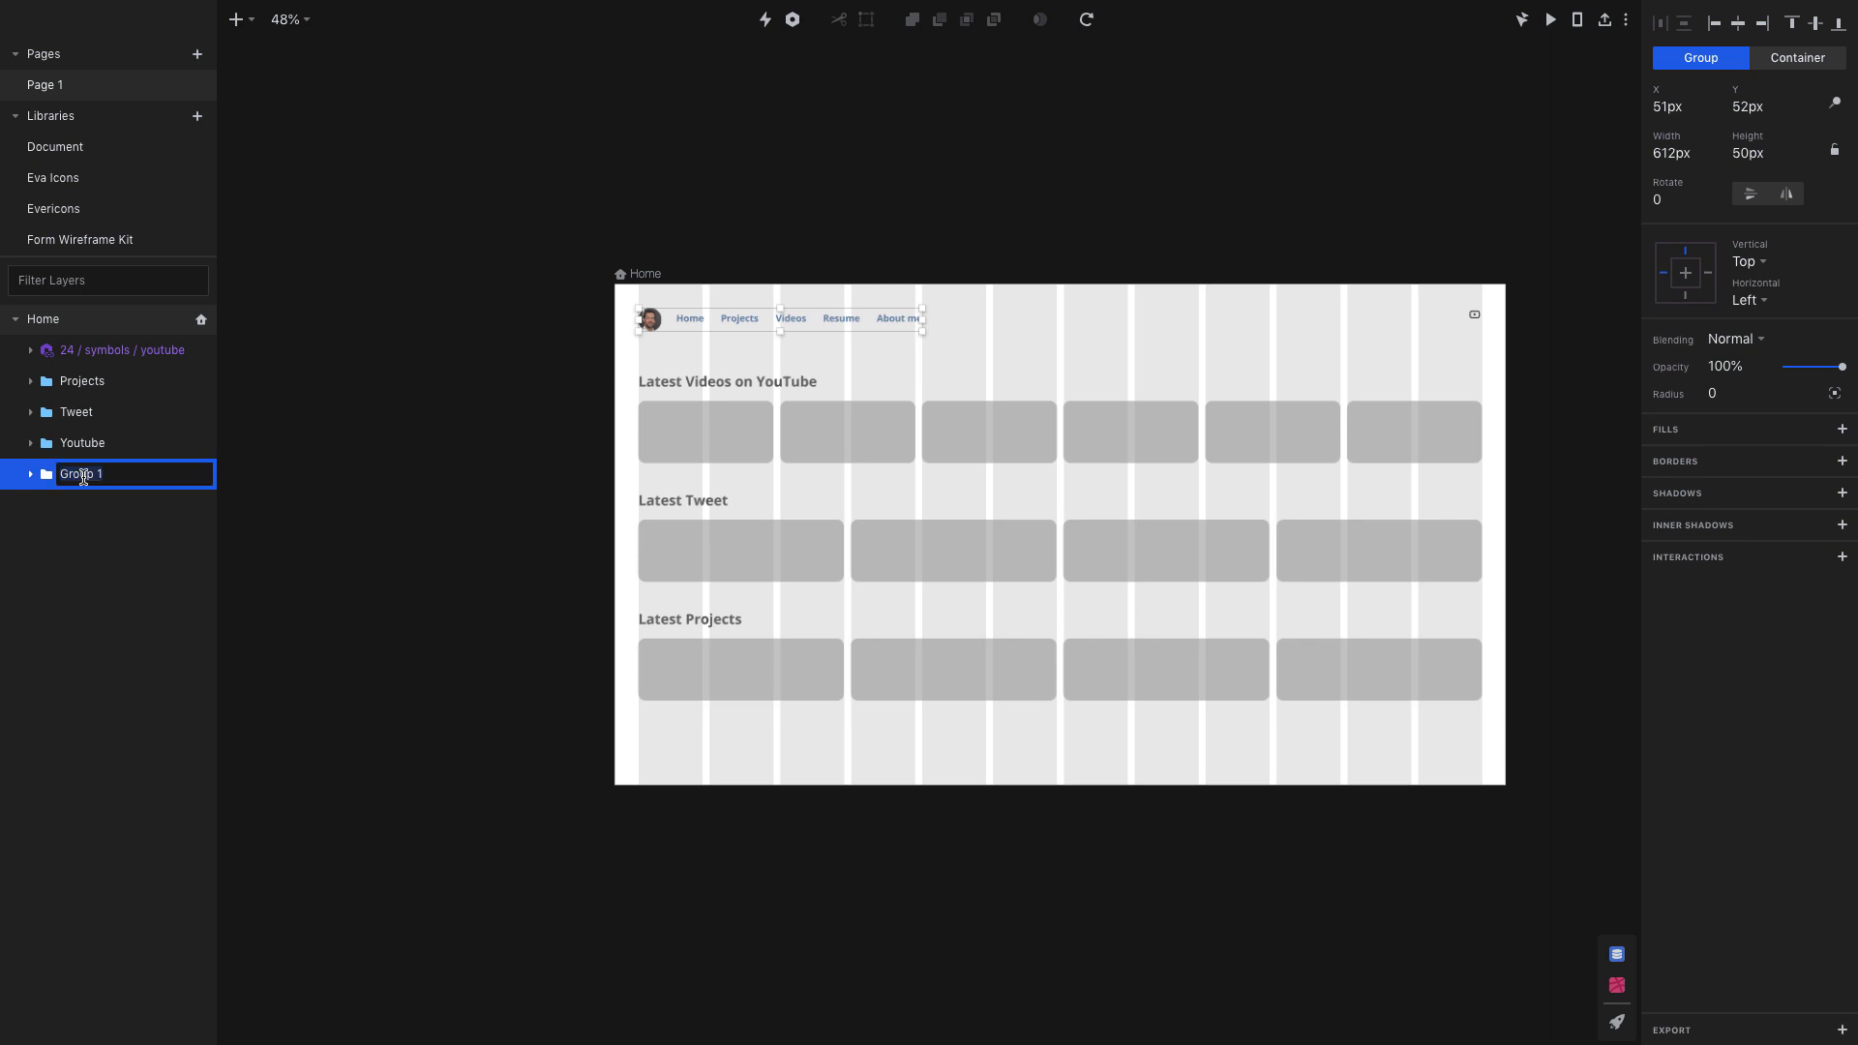
pyautogui.click(403, 551)
# - Enlarge the youtube symbol to about 59 by 59 px, keeping it against the outer edge of the last column
pyautogui.doubleClick(1474, 315)
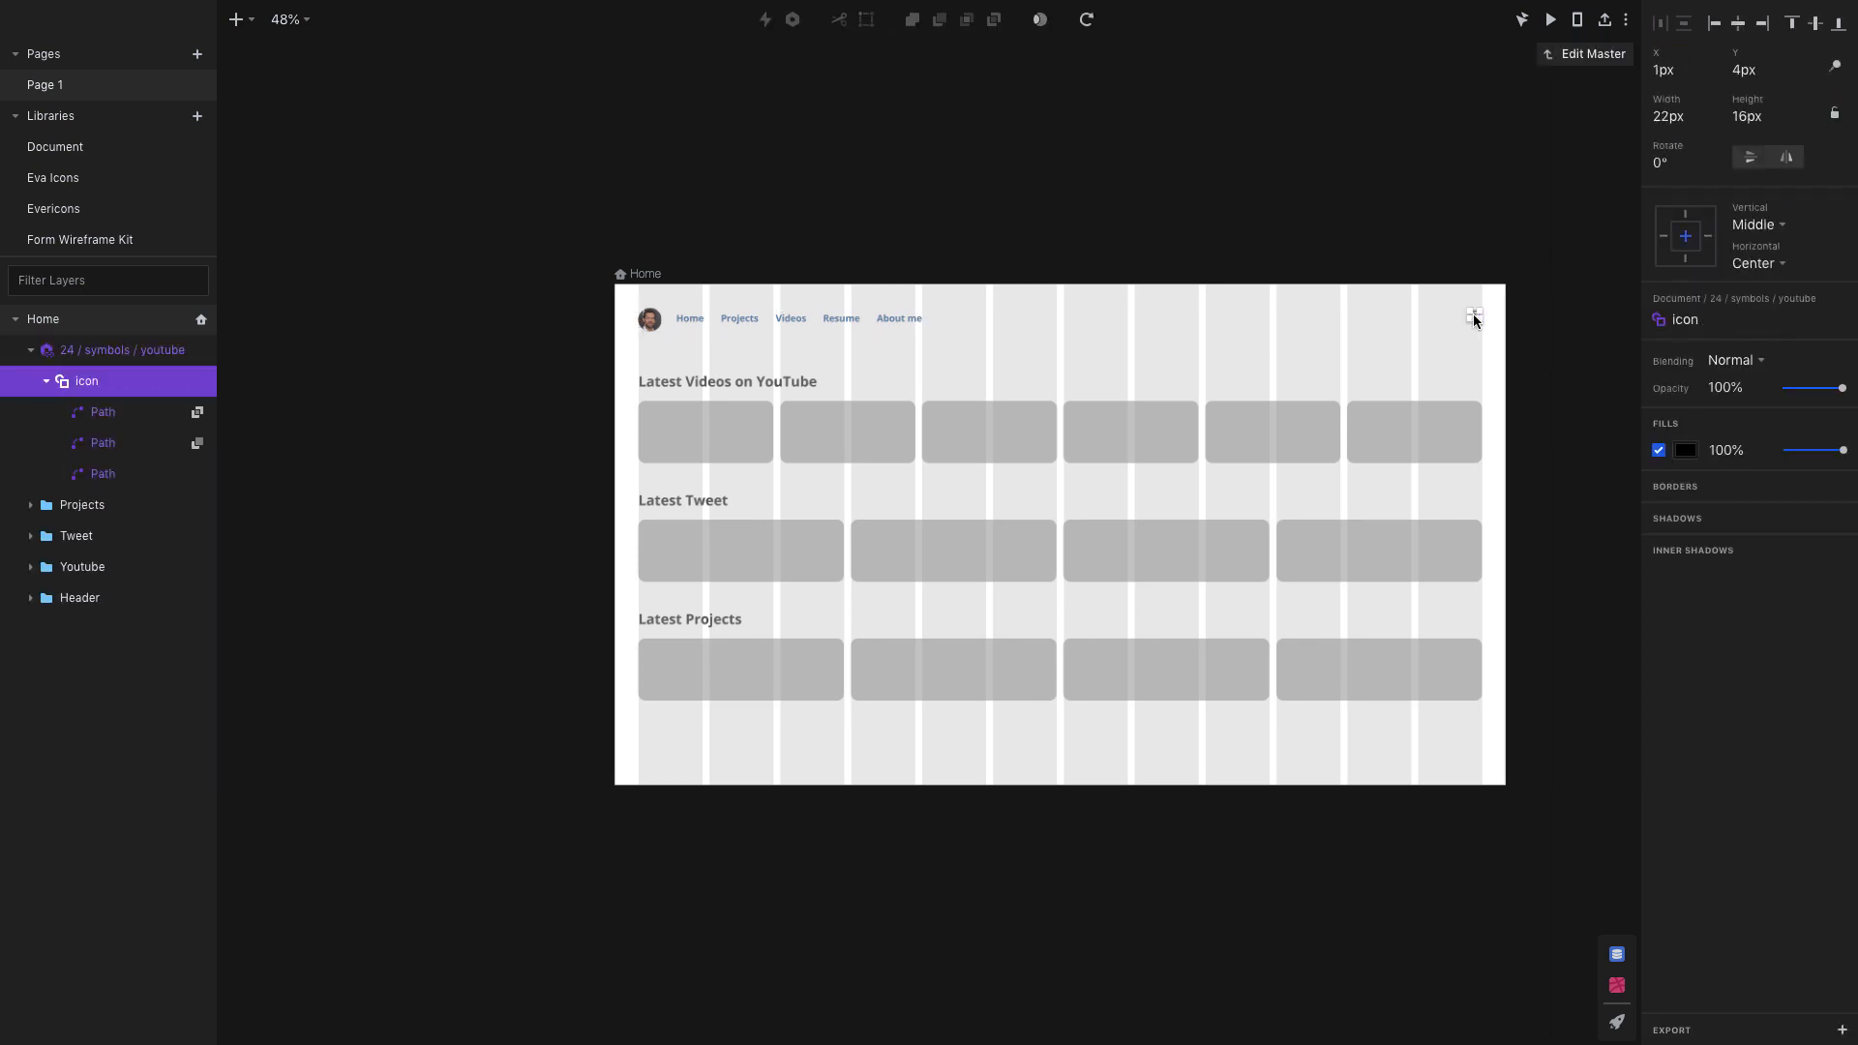
pyautogui.scroll(10, 1472, 315)
pyautogui.moveTo(1468, 343); pyautogui.dragTo(1355, 329)
pyautogui.press('Escape')
pyautogui.click(1522, 302)
pyautogui.scroll(-4, 1356, 329)
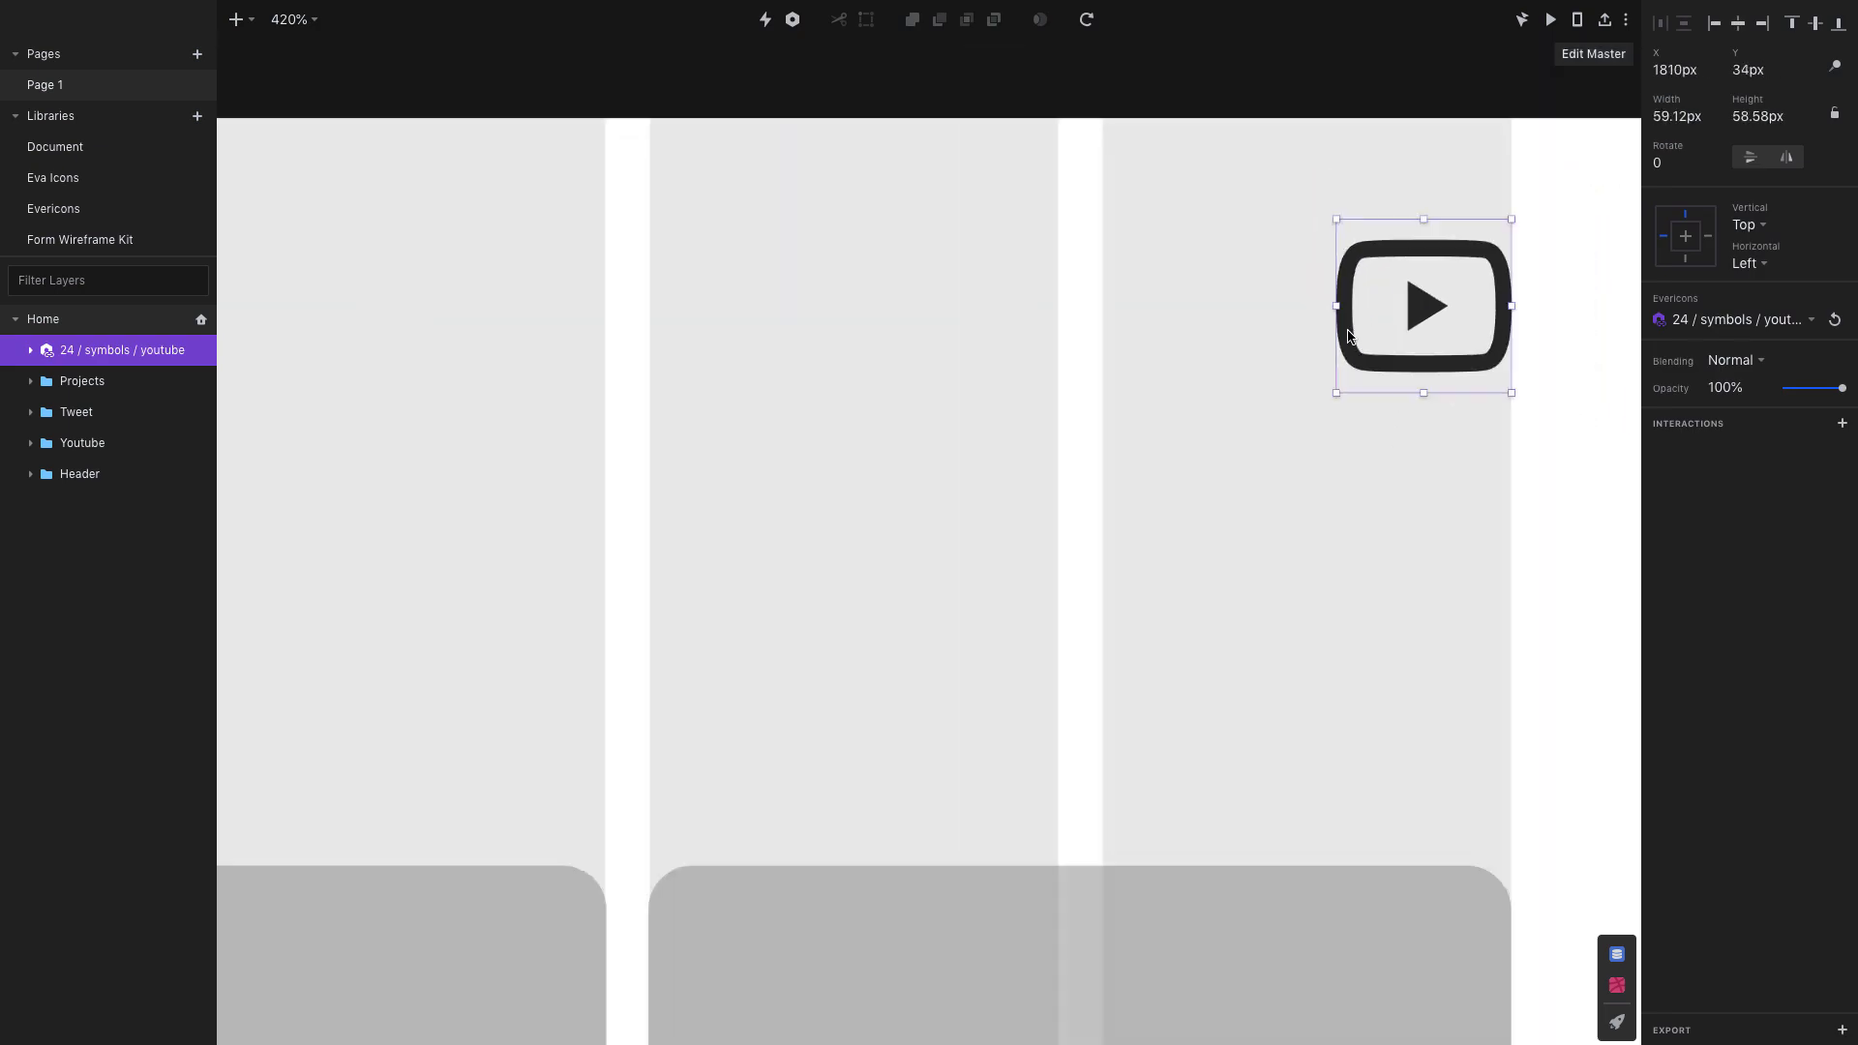
pyautogui.hscroll(3, 1356, 329)
# - Change the fill of the icon inside the youtube symbol to red
pyautogui.doubleClick(1322, 306)
pyautogui.click(1684, 450)
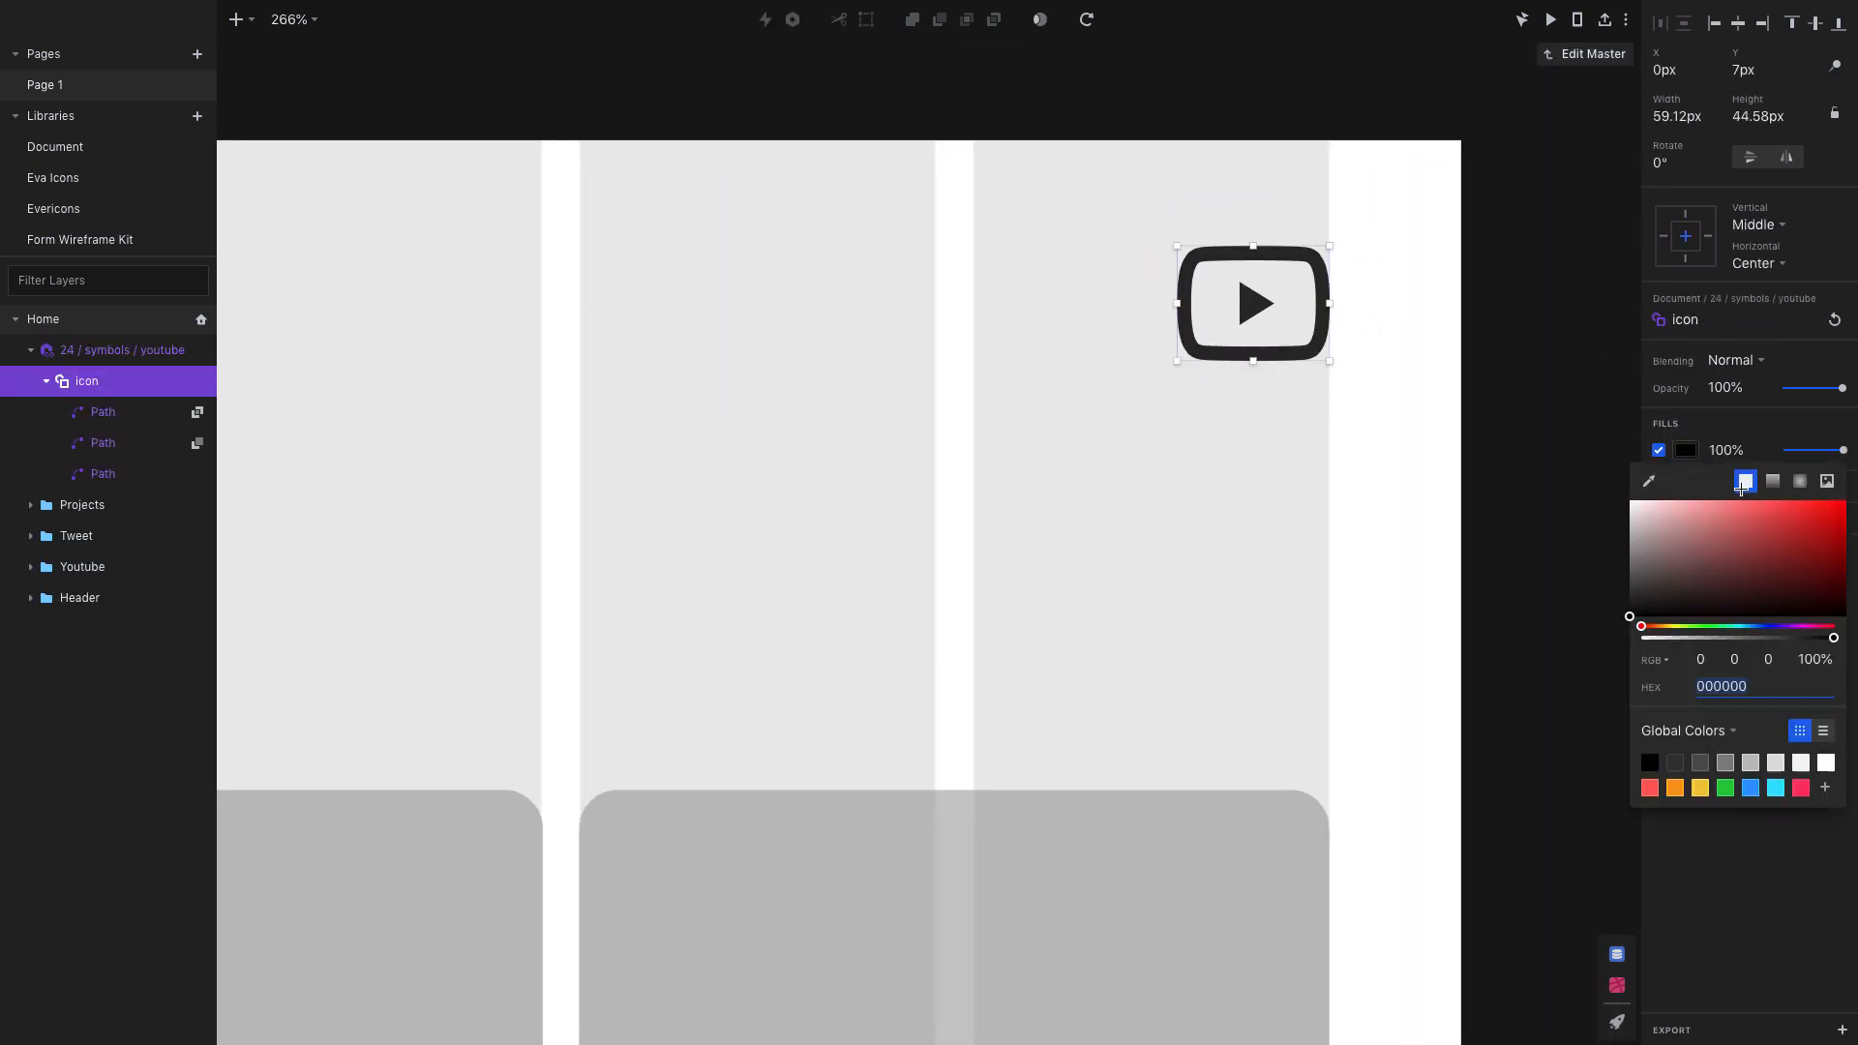
pyautogui.click(1845, 507)
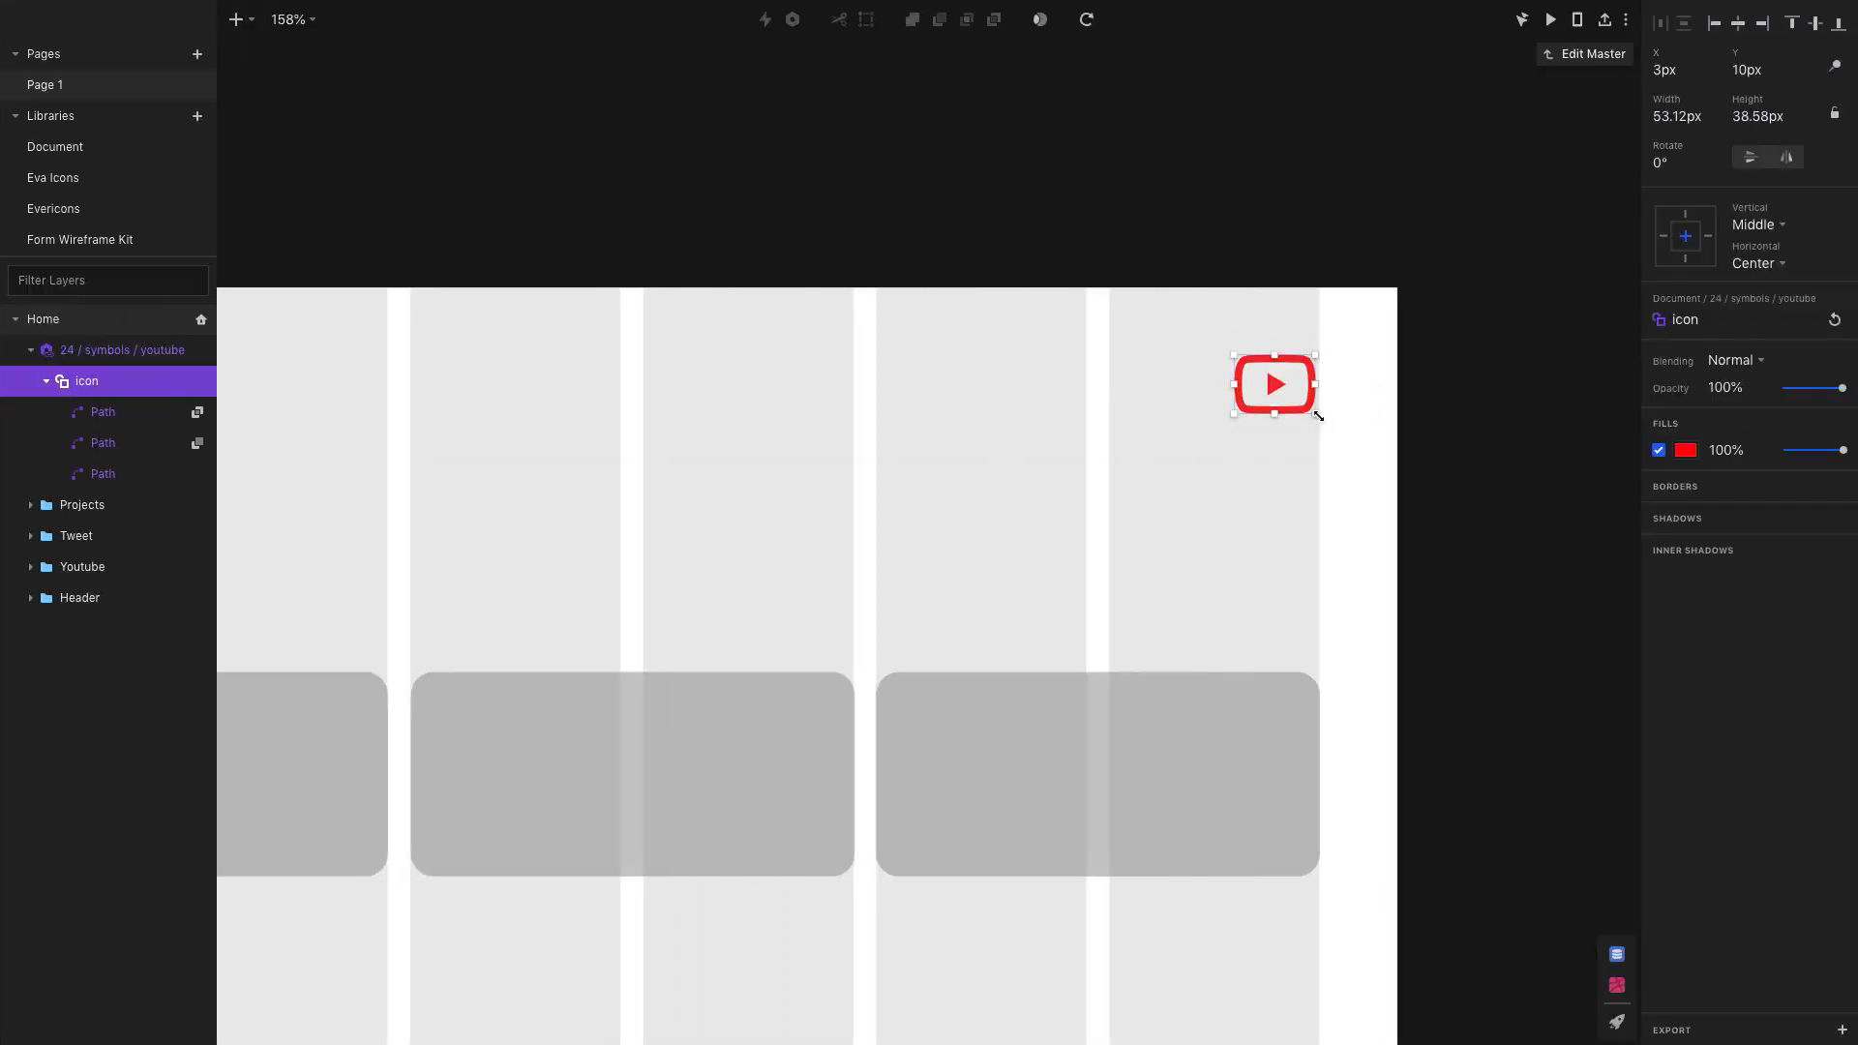
# - Shrink the red youtube icon to about 41 by 31 px and move it to the outer edge of the last column
pyautogui.moveTo(1318, 413); pyautogui.dragTo(1308, 404)
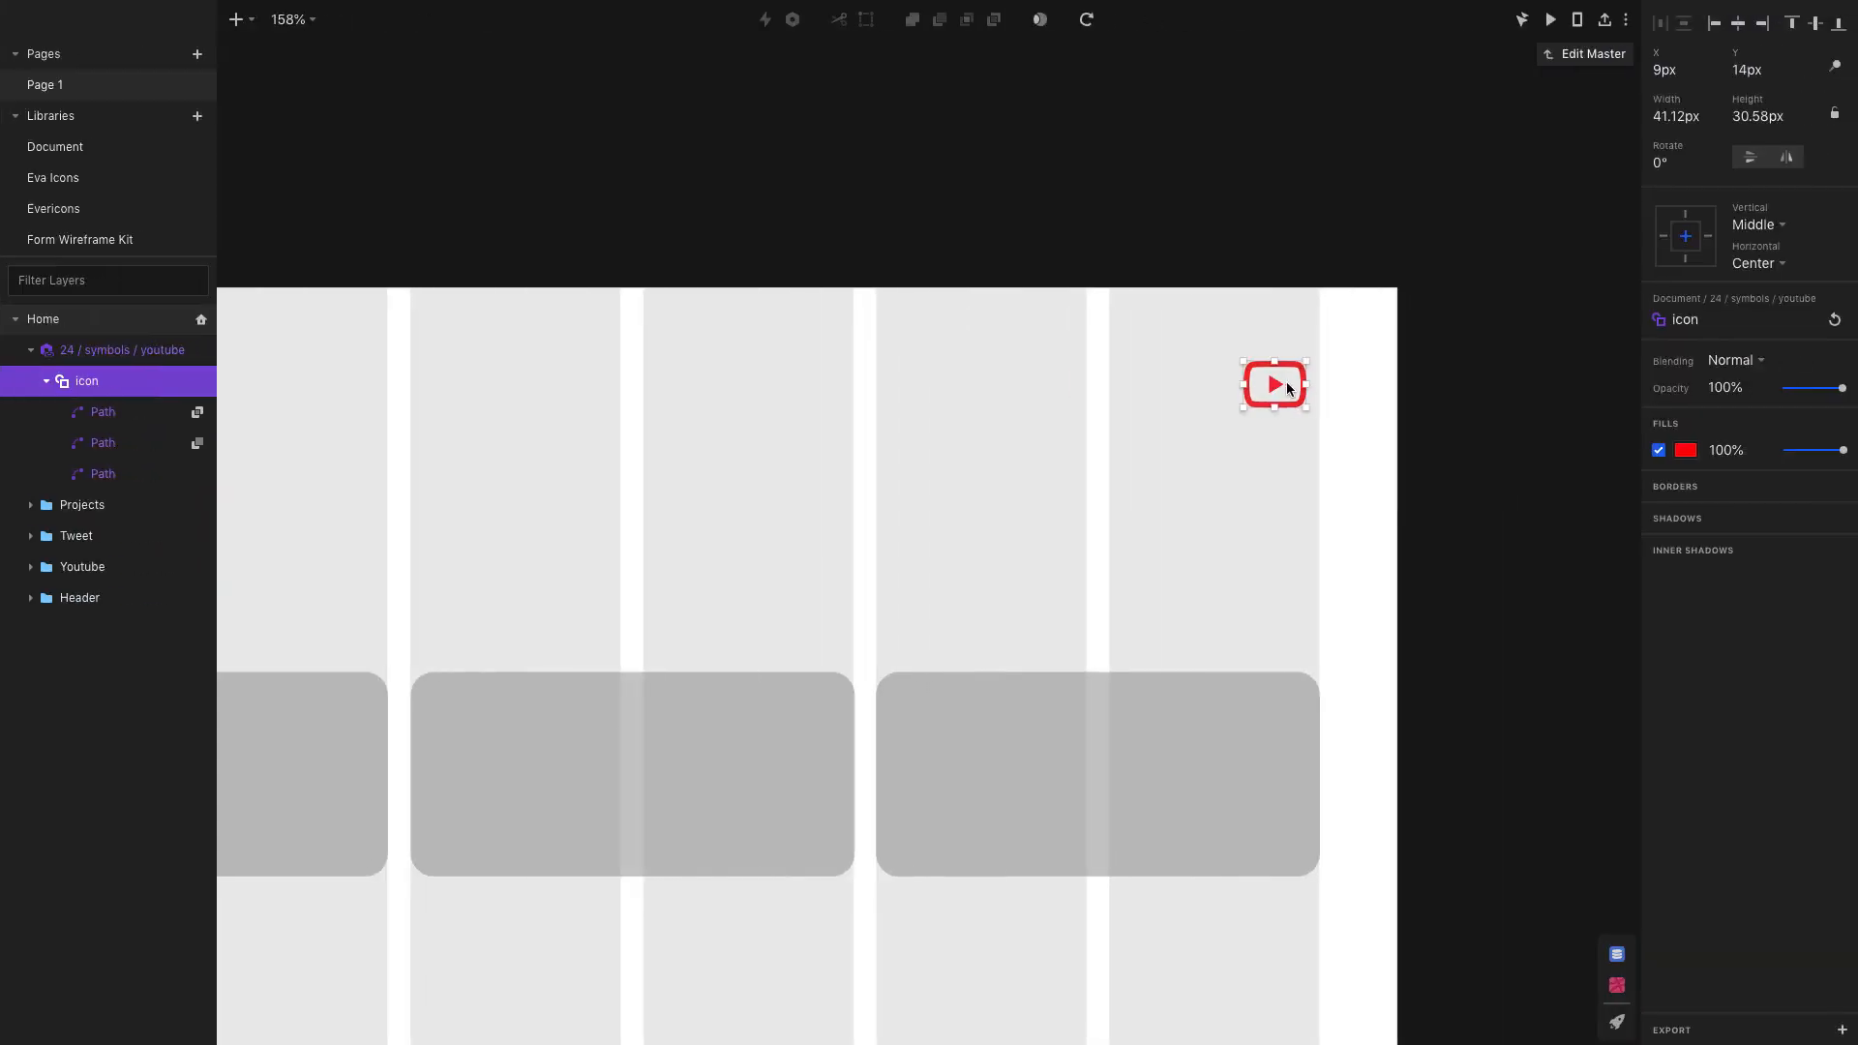
pyautogui.moveTo(1281, 390); pyautogui.dragTo(1294, 389)
pyautogui.click(1192, 470)
# - Add the text "Subscribe me" to the header and place it beside the youtube icon, level with it
pyautogui.scroll(-3, 1192, 470)
pyautogui.hscroll(-4, 1192, 470)
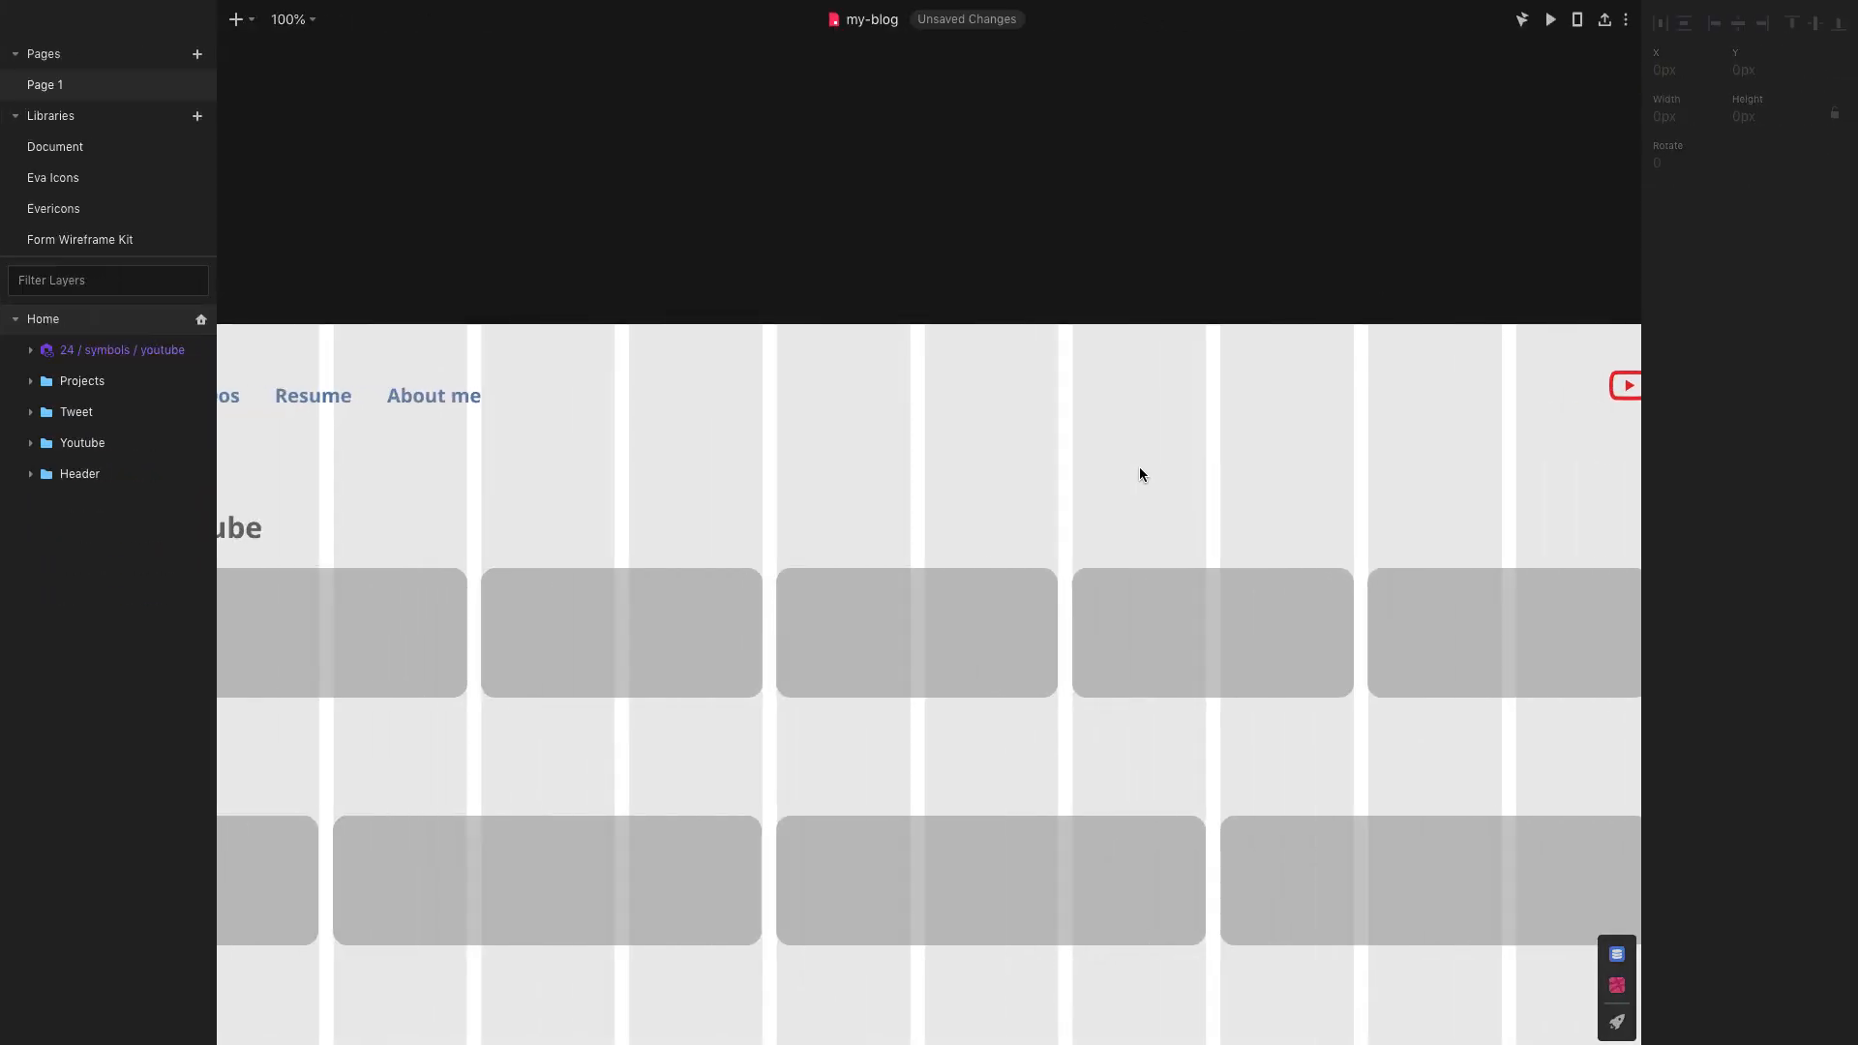
pyautogui.click(464, 399)
pyautogui.hscroll(-3, 465, 398)
pyautogui.click(235, 19)
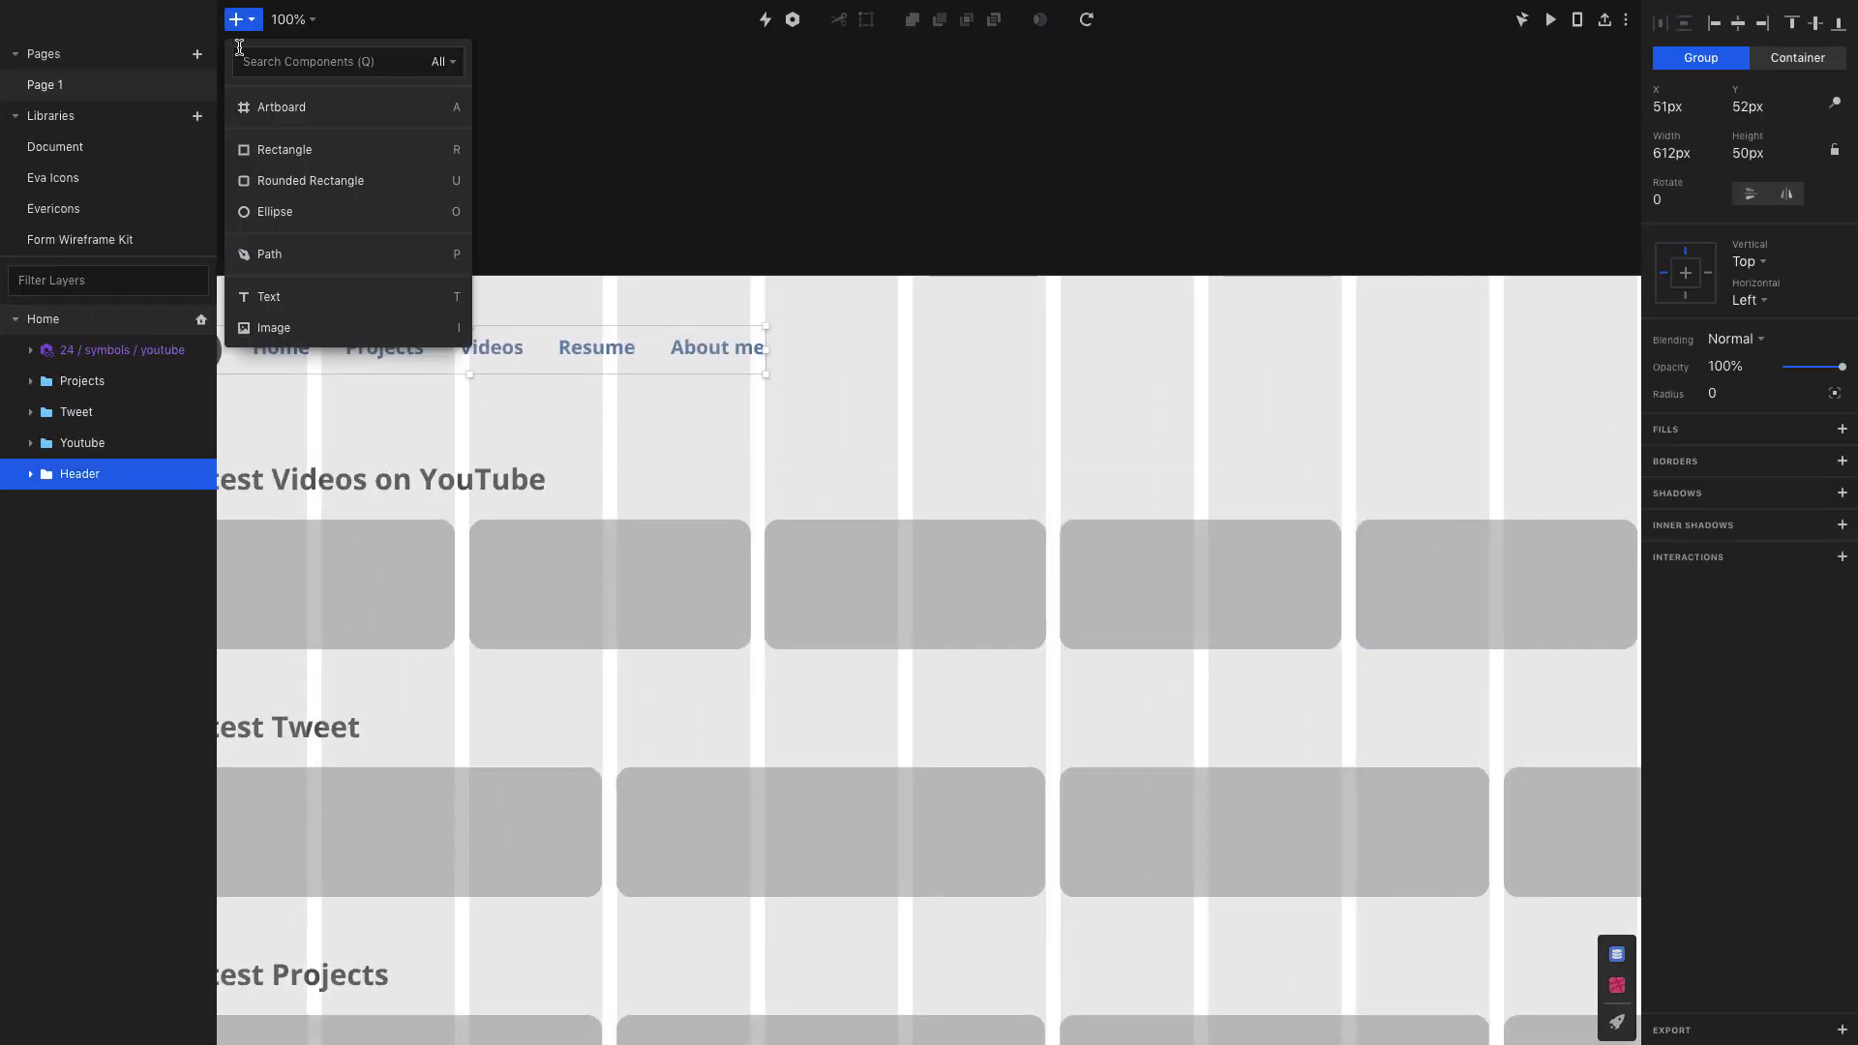
pyautogui.click(267, 296)
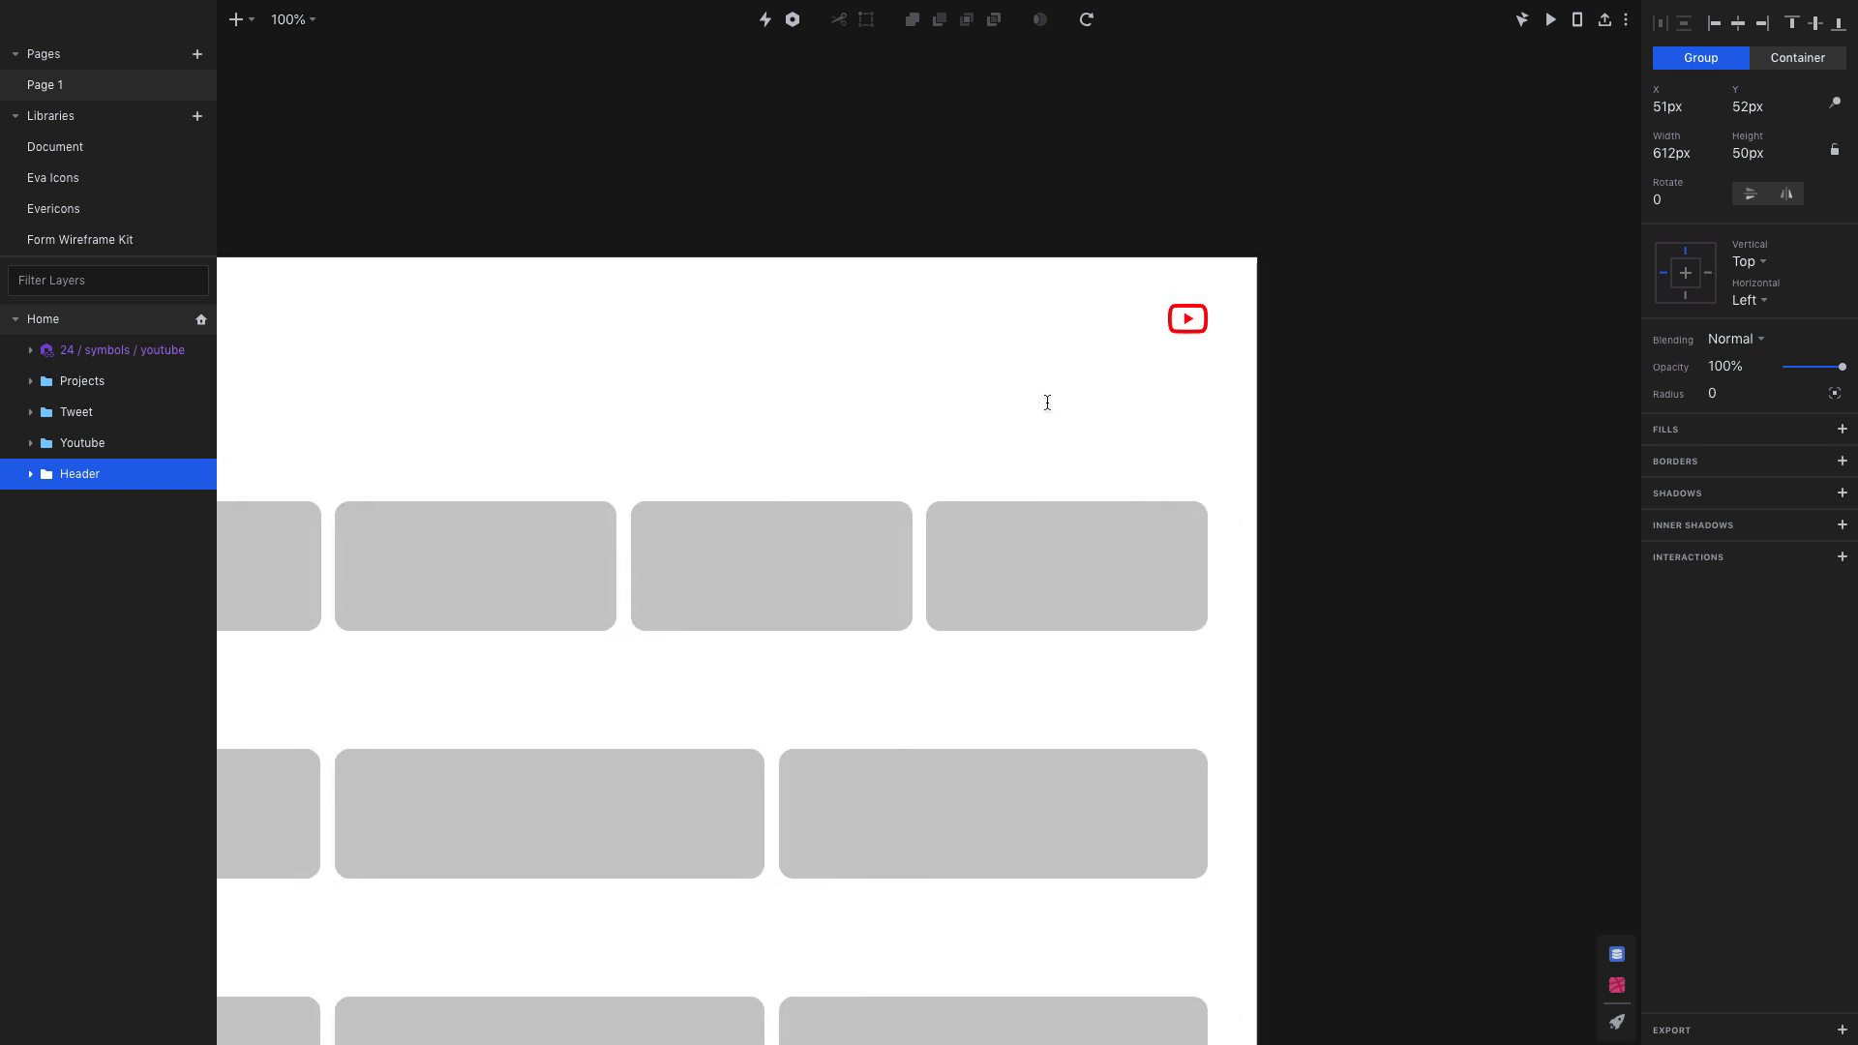
pyautogui.hscroll(3, 1047, 402)
pyautogui.click(824, 322)
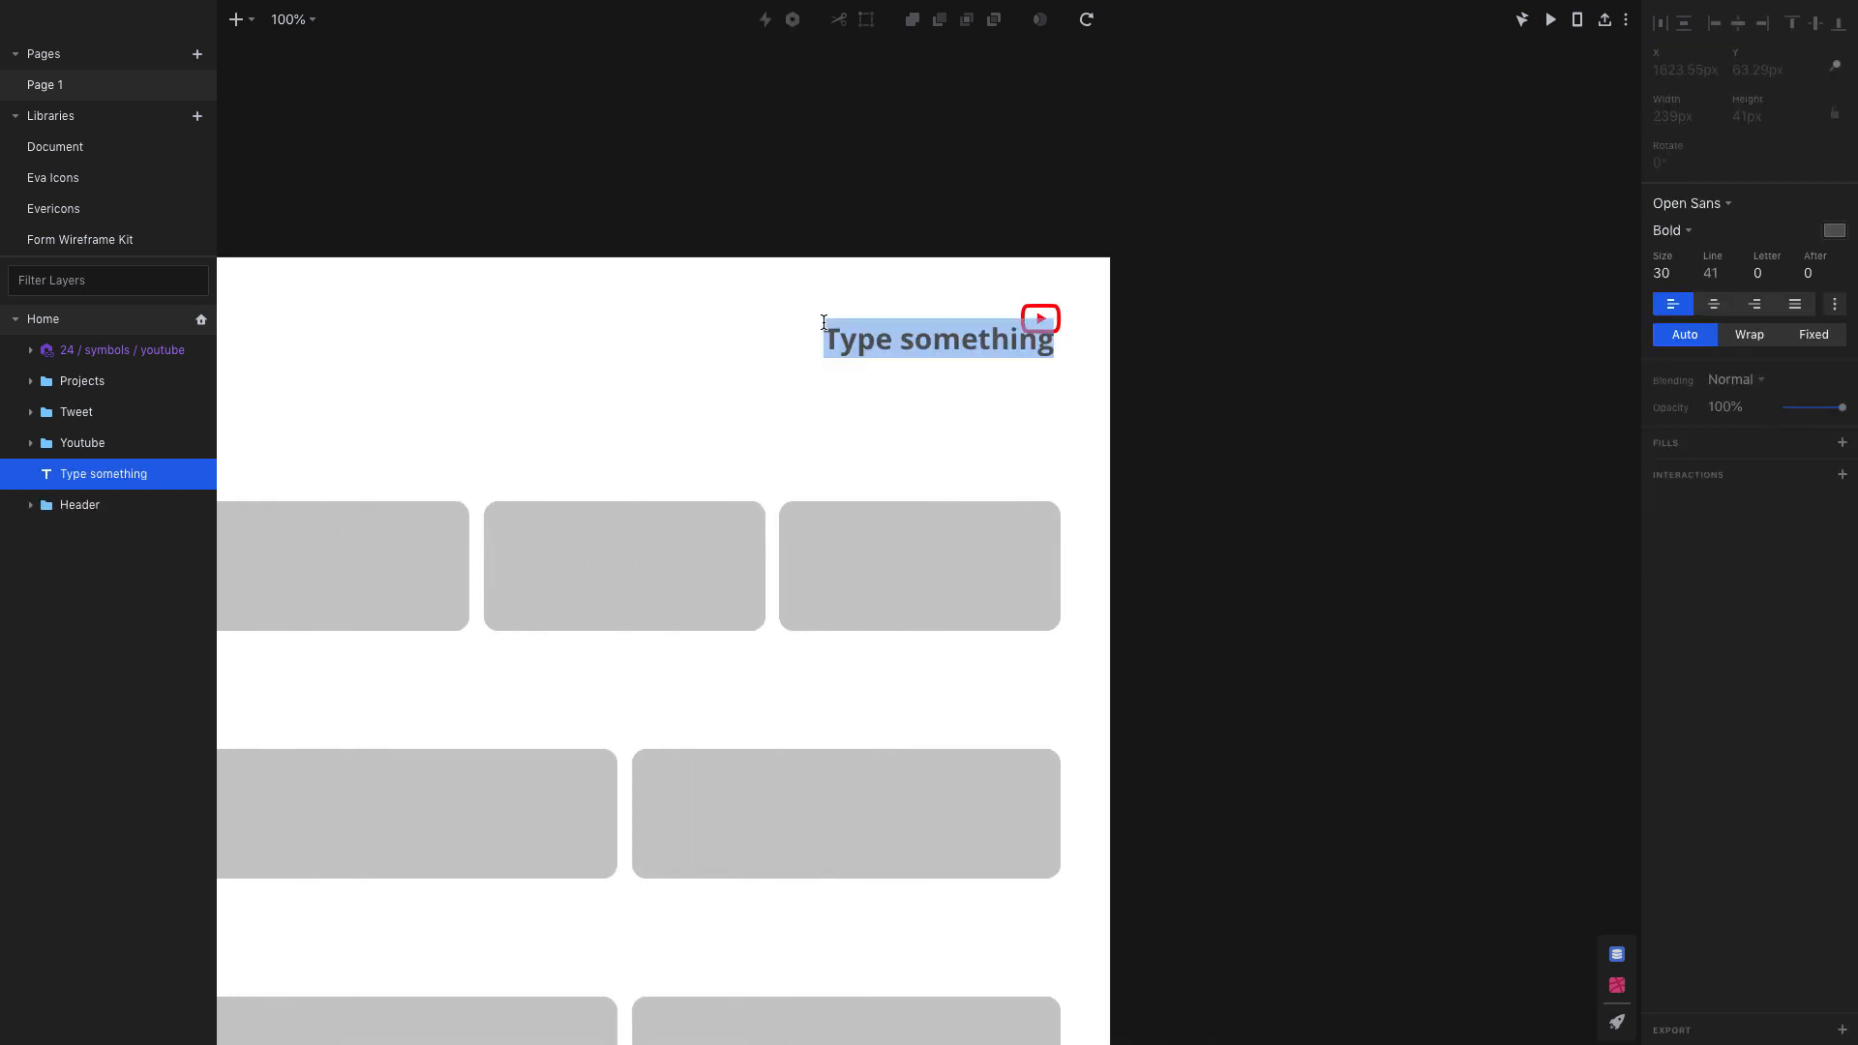
pyautogui.write('Subscribe ')
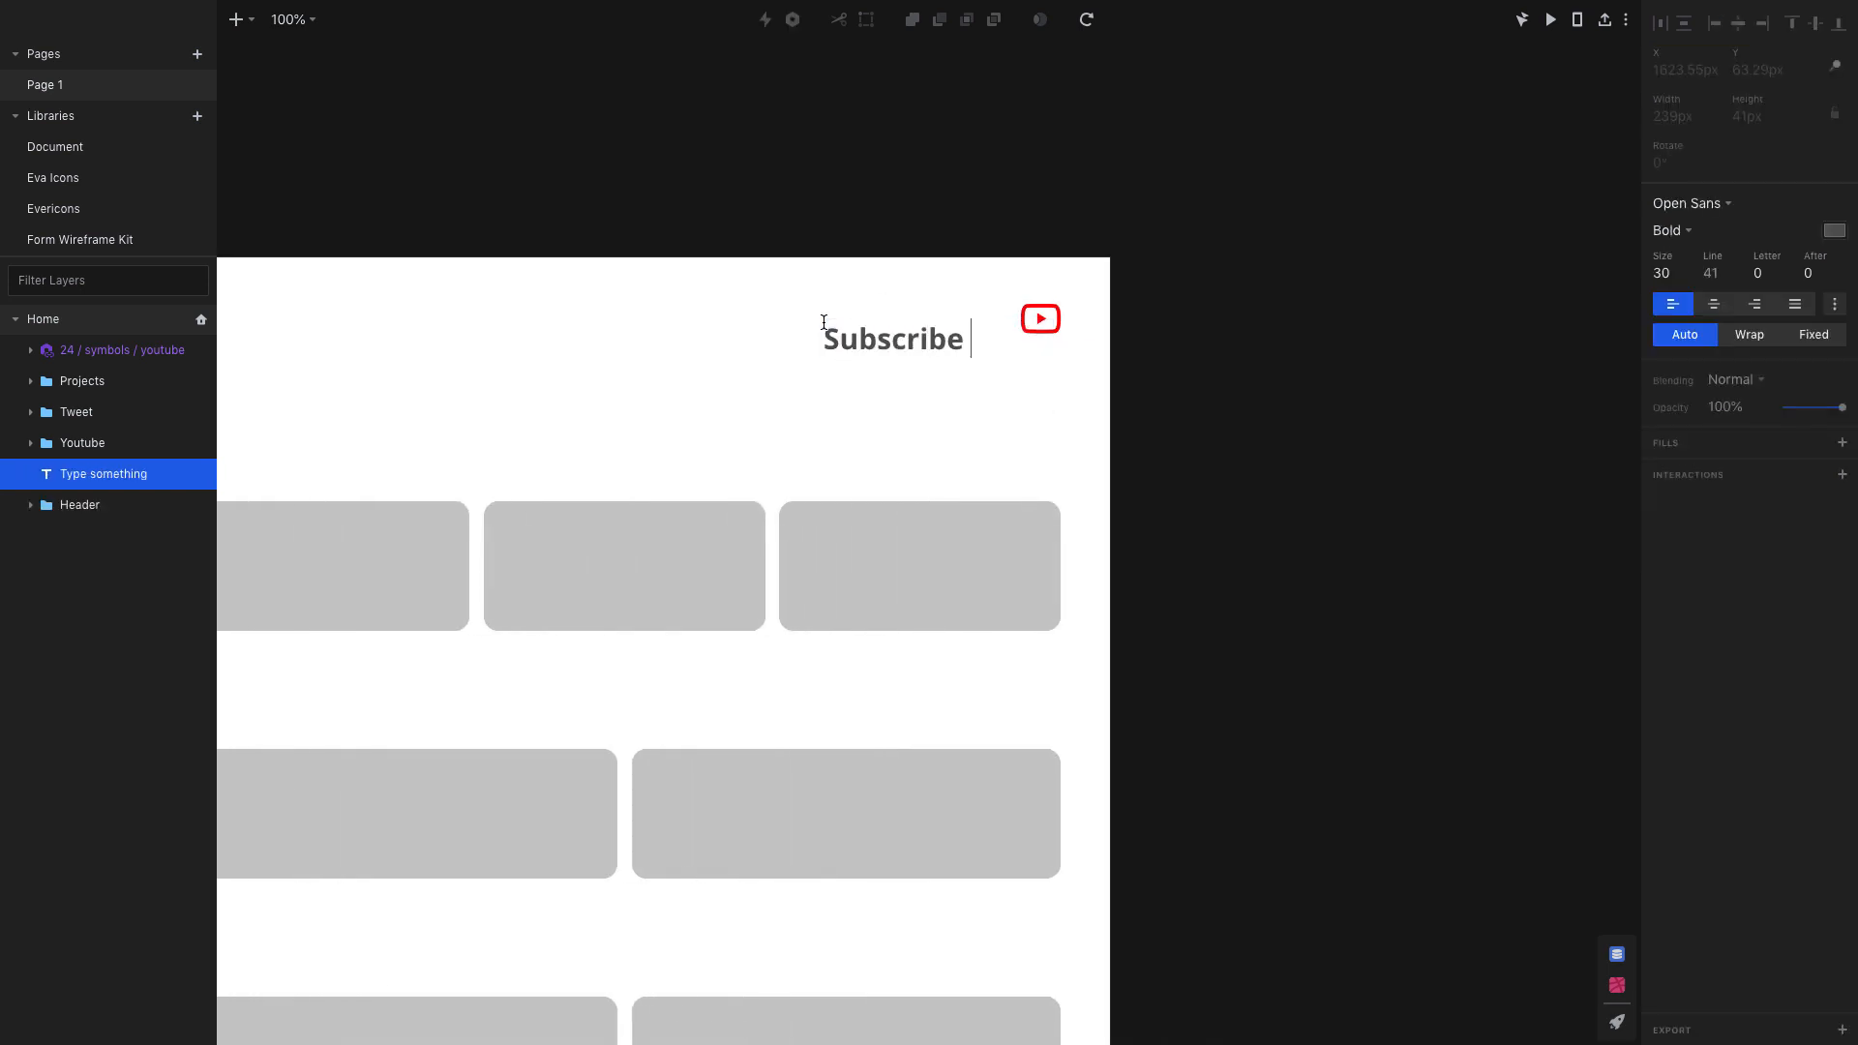
pyautogui.write('me')
pyautogui.click(917, 427)
pyautogui.moveTo(952, 342); pyautogui.dragTo(944, 323)
pyautogui.click(939, 345)
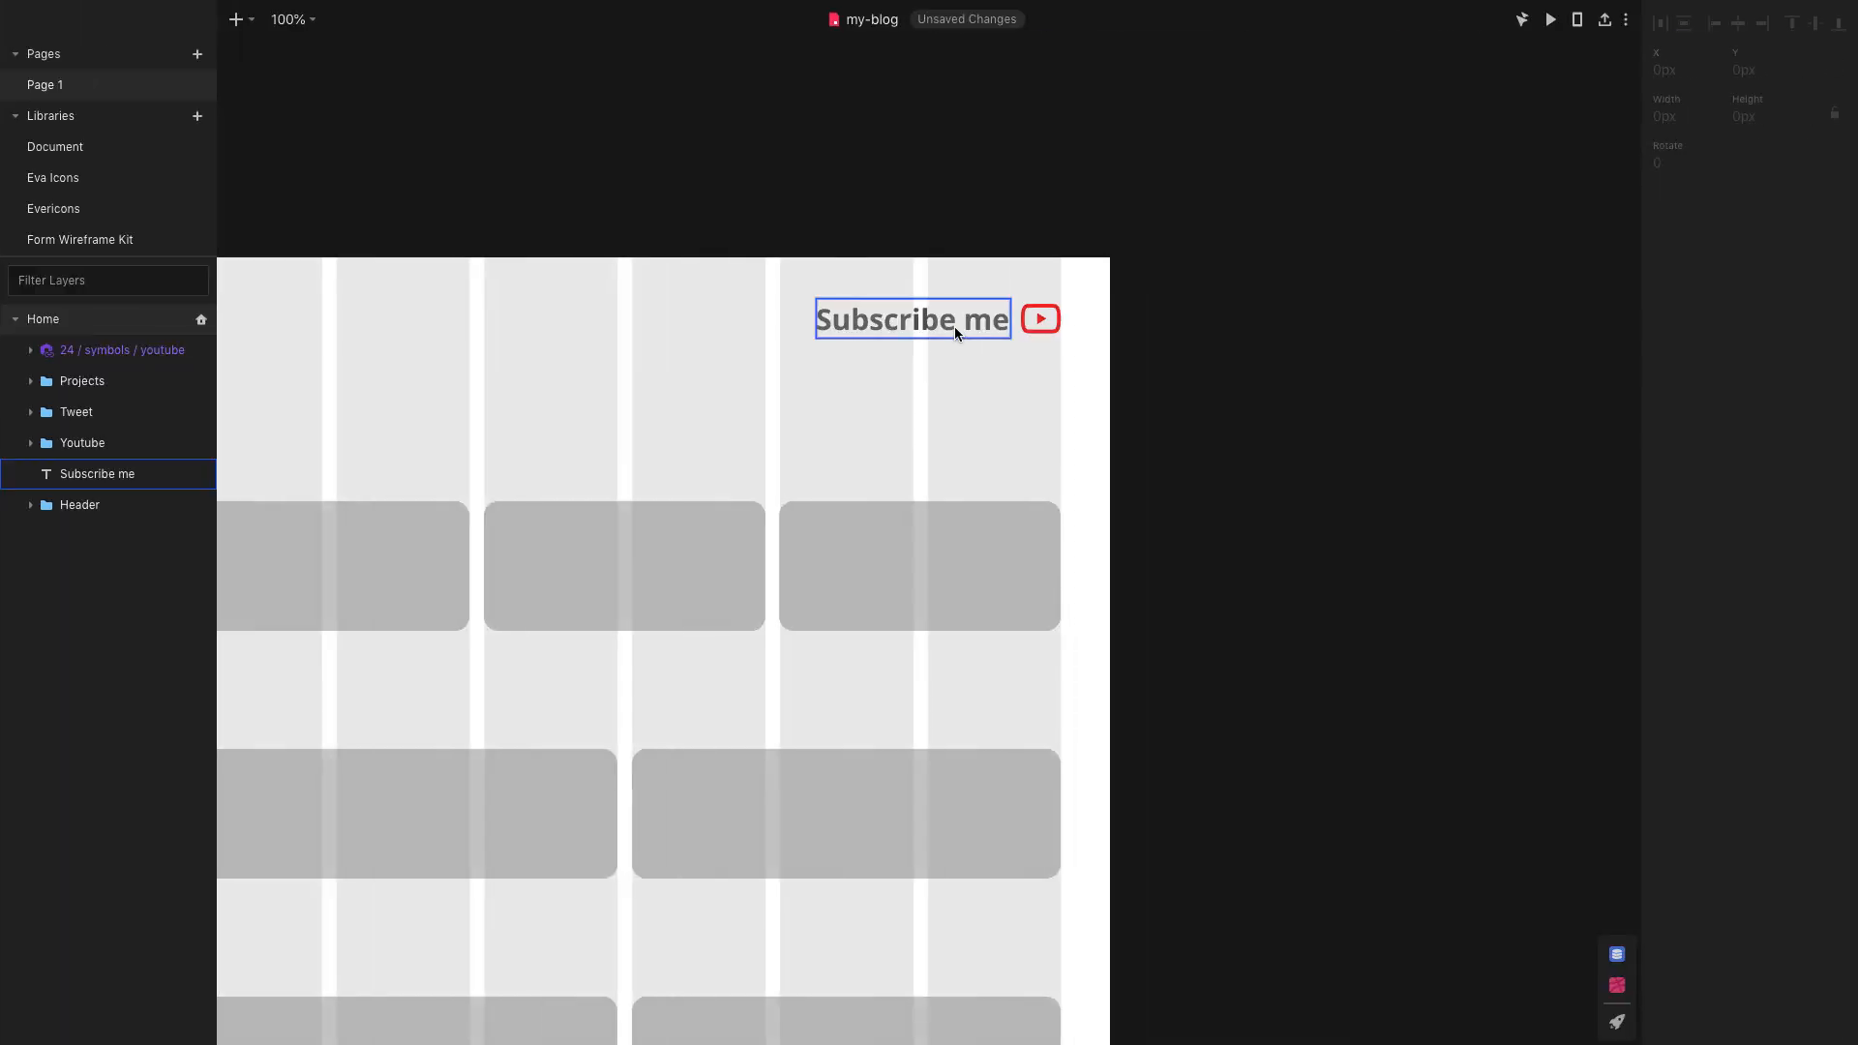
# - Set the "Subscribe me" text size to 20 and move the text close beside the youtube icon
pyautogui.click(954, 327)
pyautogui.click(1674, 372)
pyautogui.write('20')
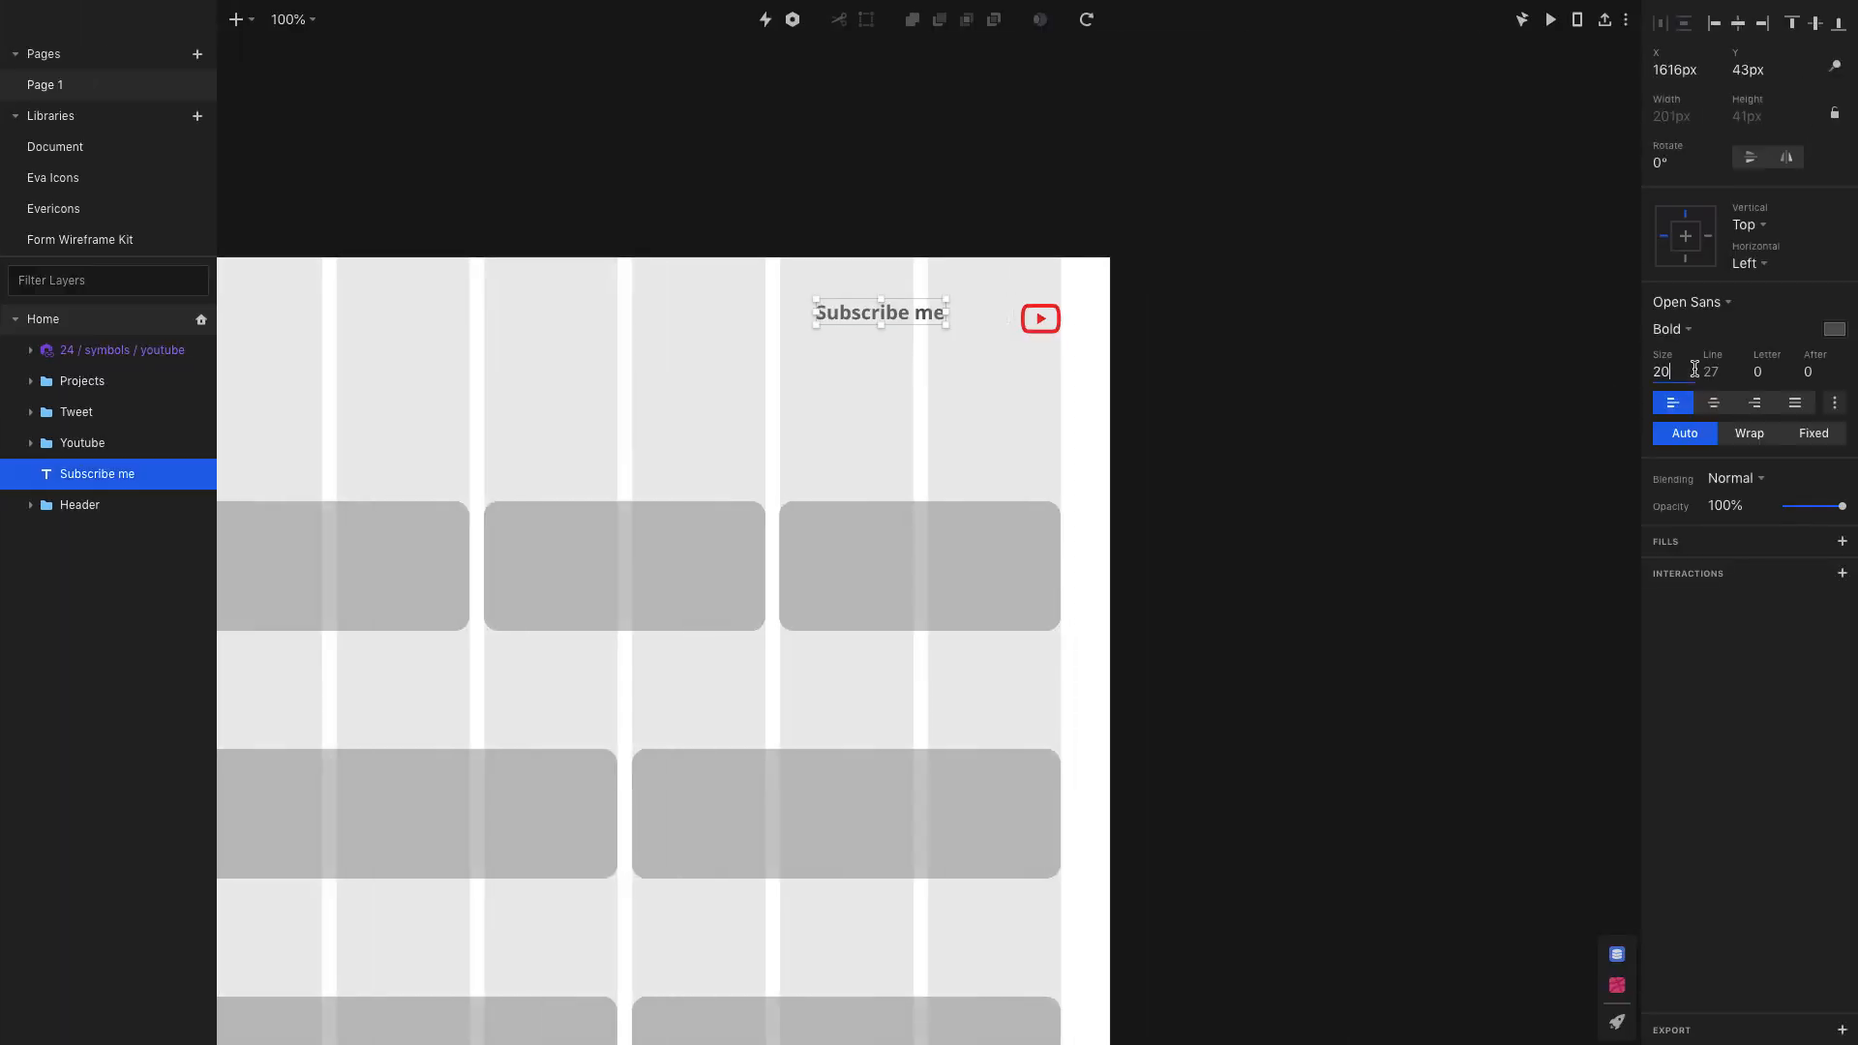
pyautogui.moveTo(907, 329); pyautogui.dragTo(968, 317)
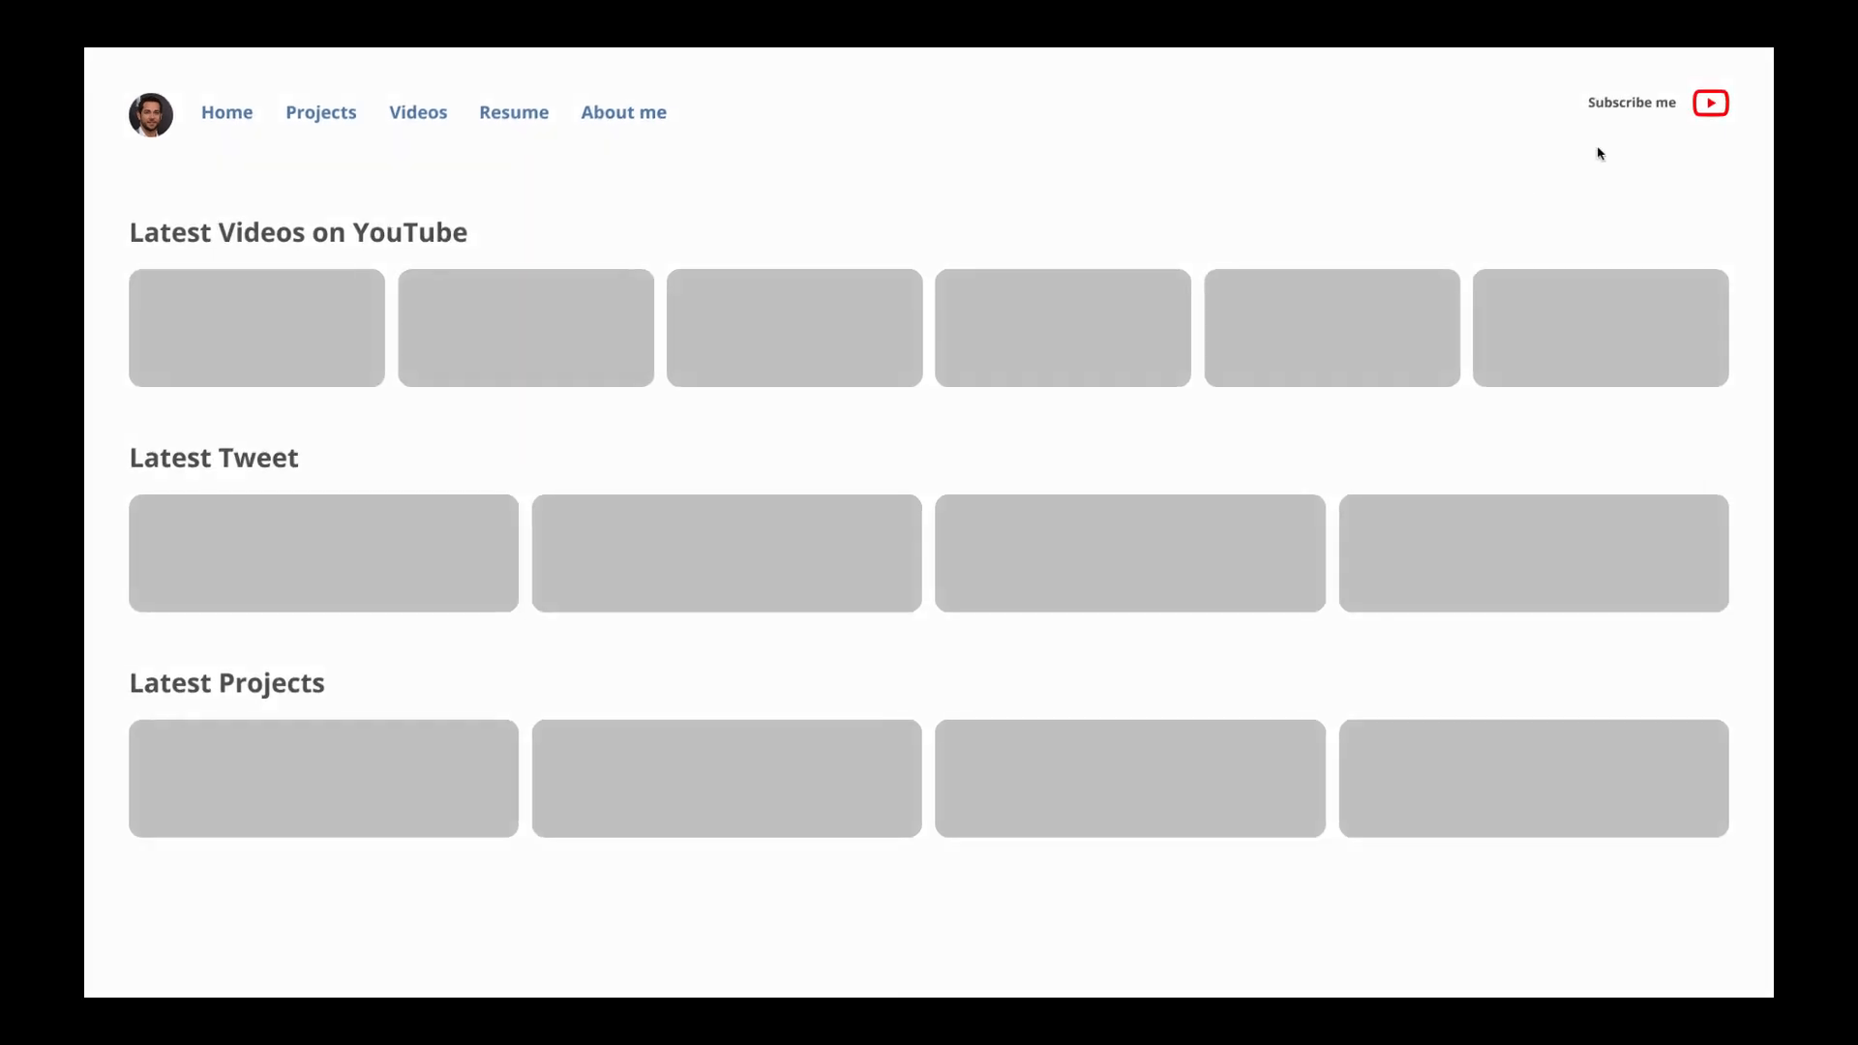